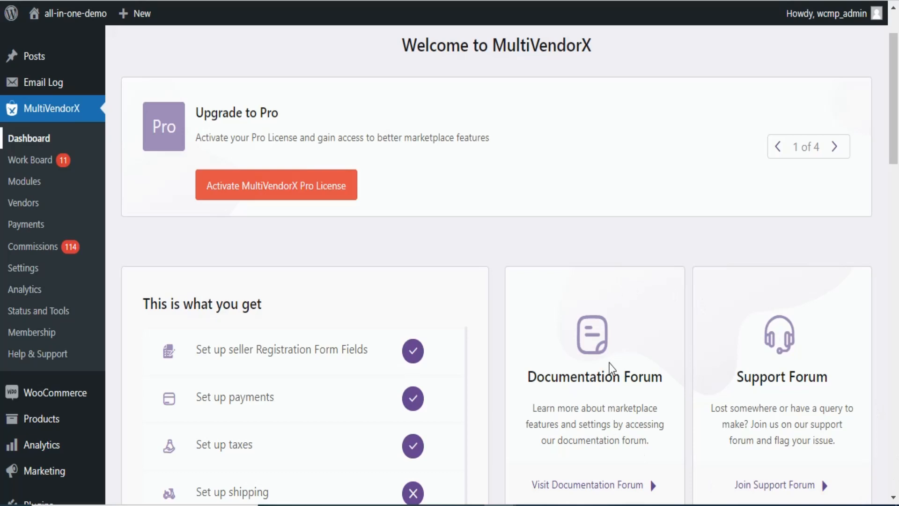
# Enable the Booking module among the MultiVendorX modules
pyautogui.click(24, 181)
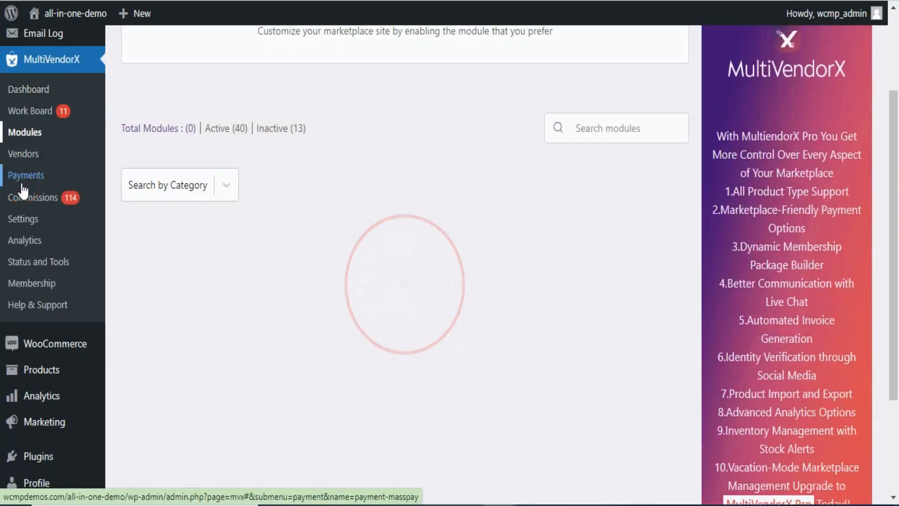
pyautogui.scroll(-1, 518, 220)
pyautogui.scroll(-10, 518, 220)
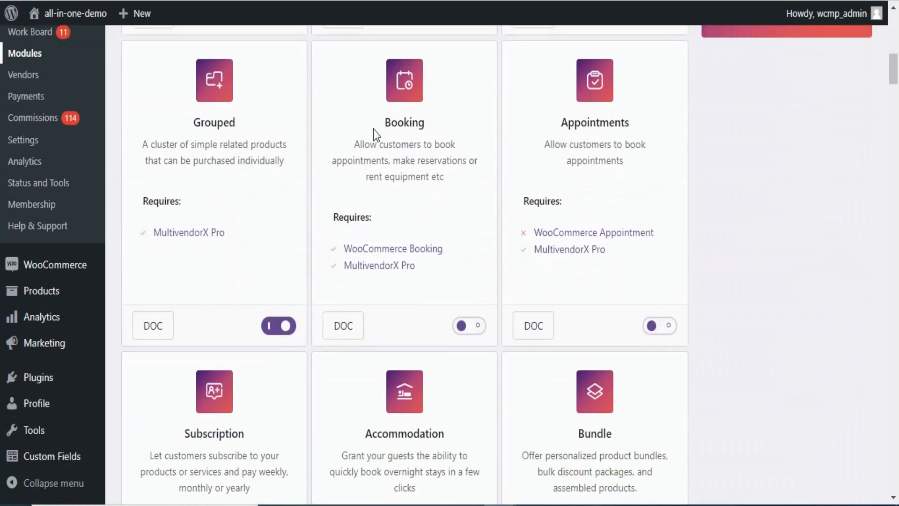
pyautogui.click(468, 326)
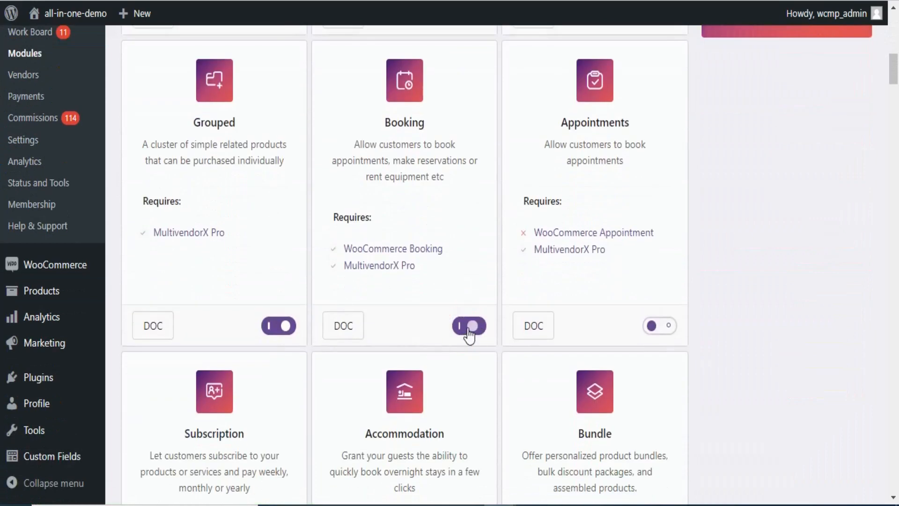
pyautogui.scroll(2, 468, 332)
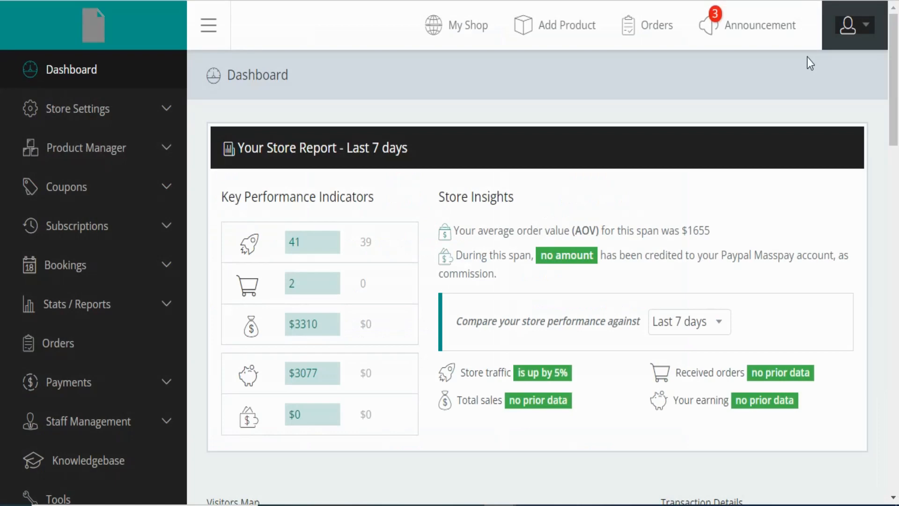
# Switch to the vendor dashboard, create a new product that is not in the catalog, and title it Test_Booking
pyautogui.click(164, 147)
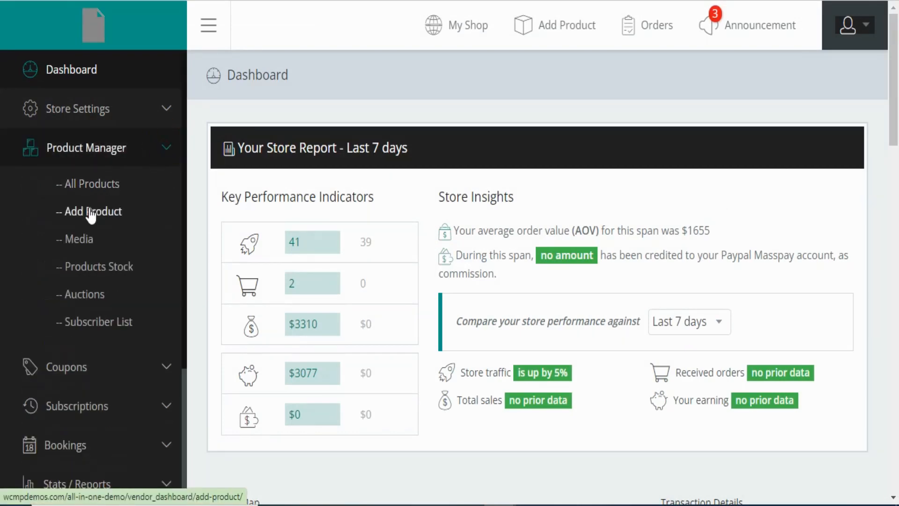
pyautogui.click(91, 214)
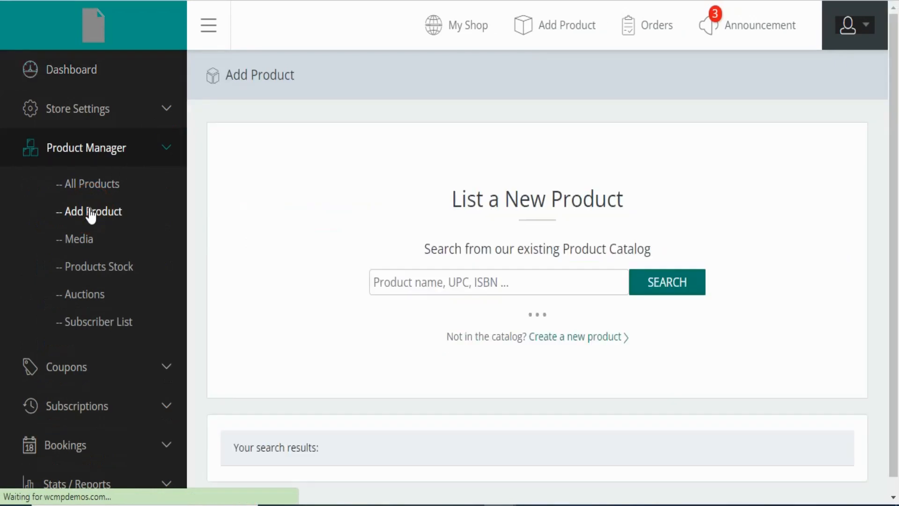
pyautogui.scroll(-2, 534, 324)
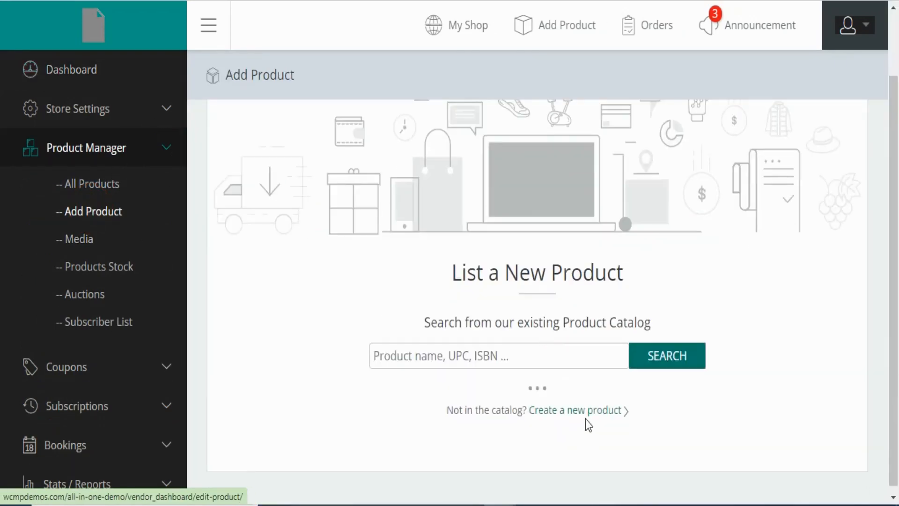
pyautogui.click(585, 412)
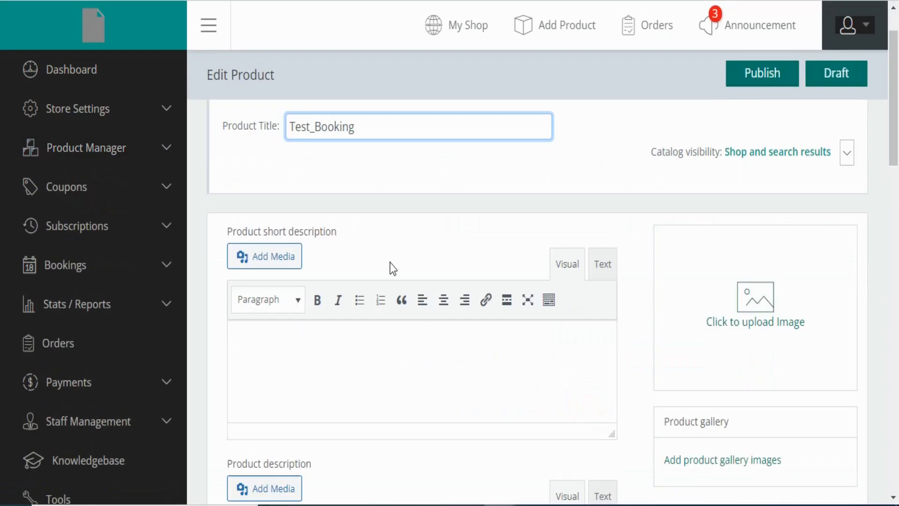
# Enter "Tutorial for Booking Products" as short description and "Booking Products" as description, and set the Golden View logo as product image
pyautogui.scroll(-2, 322, 251)
pyautogui.click(322, 252)
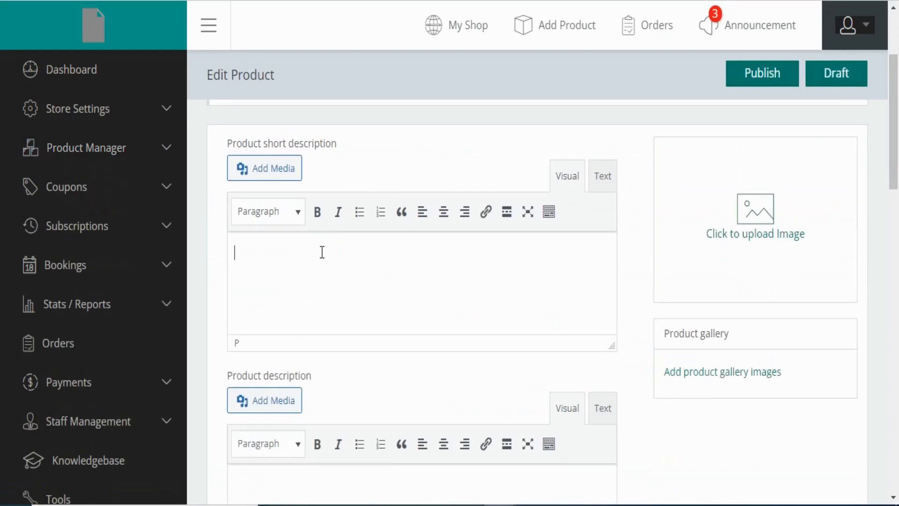
pyautogui.write('Tutorial for Booking')
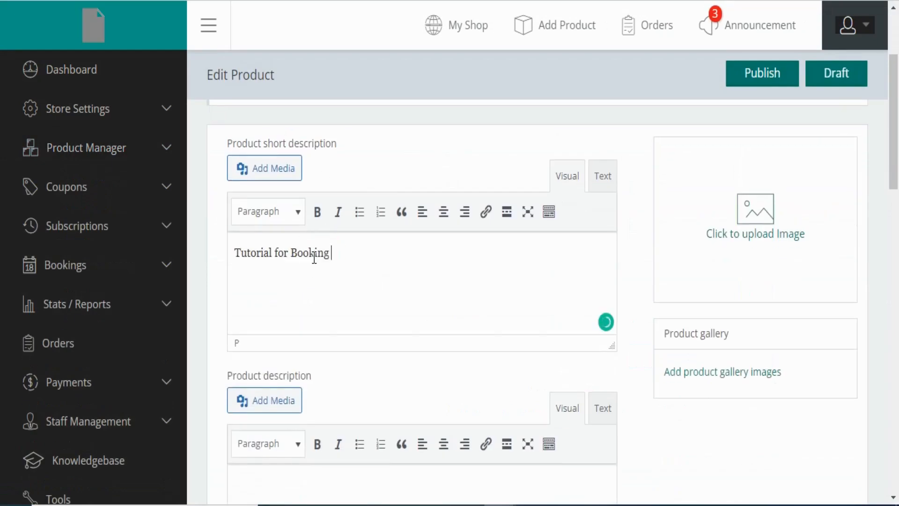
pyautogui.write('Produ')
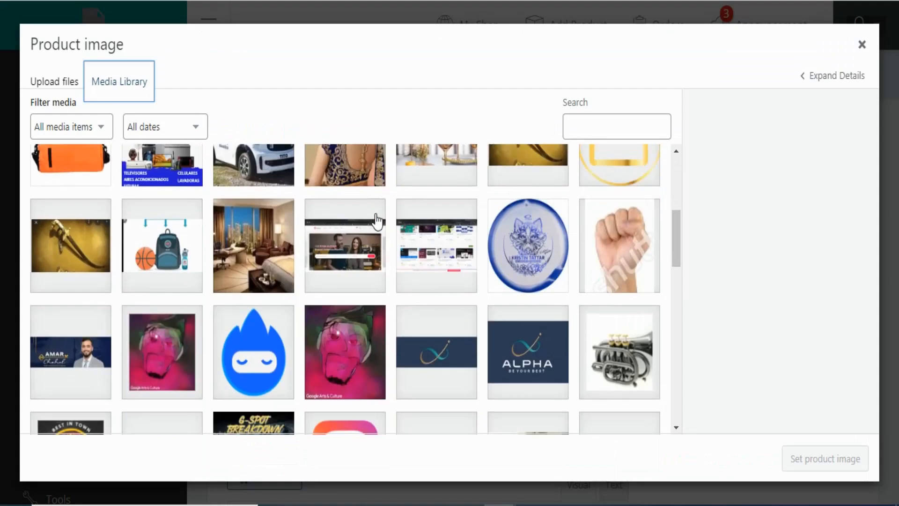
pyautogui.scroll(-2, 377, 222)
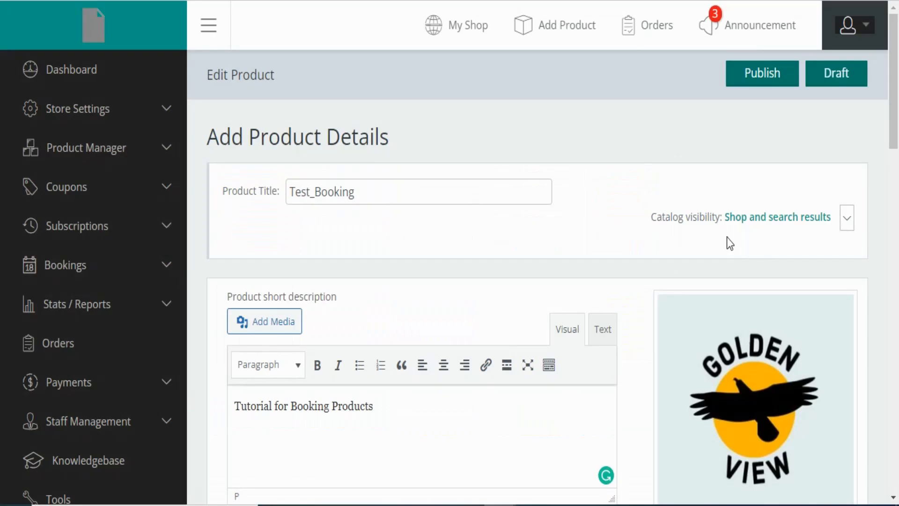
# Set the product type to Bookable product
pyautogui.scroll(-5, 632, 263)
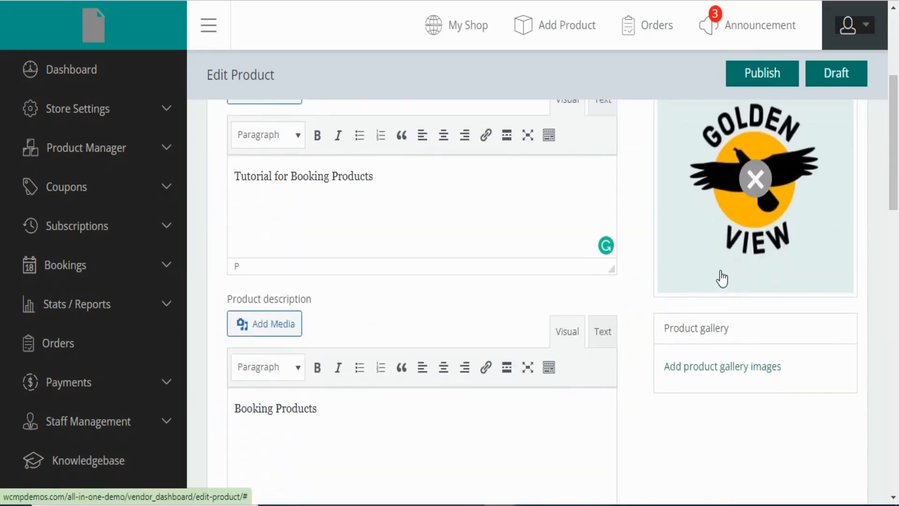
pyautogui.scroll(3, 637, 270)
pyautogui.scroll(-3, 635, 270)
pyautogui.moveTo(684, 257)
pyautogui.scroll(-8, 745, 226)
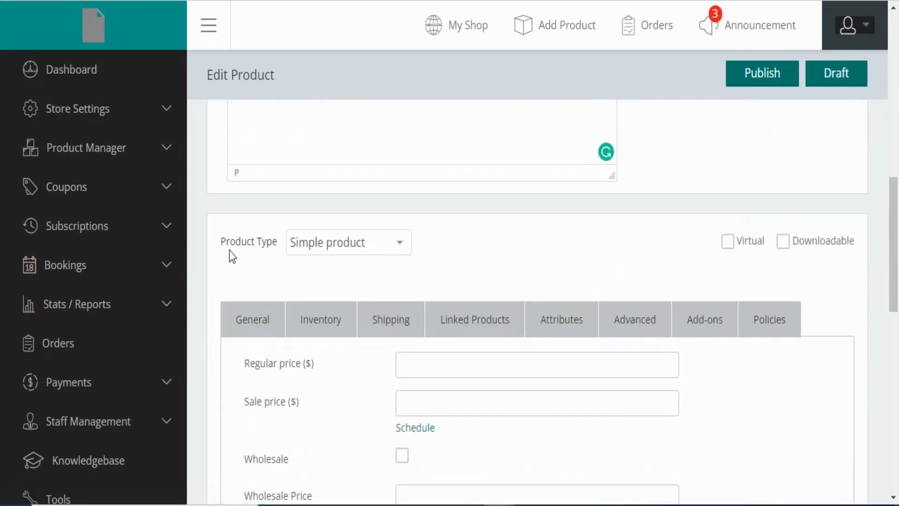
pyautogui.click(352, 242)
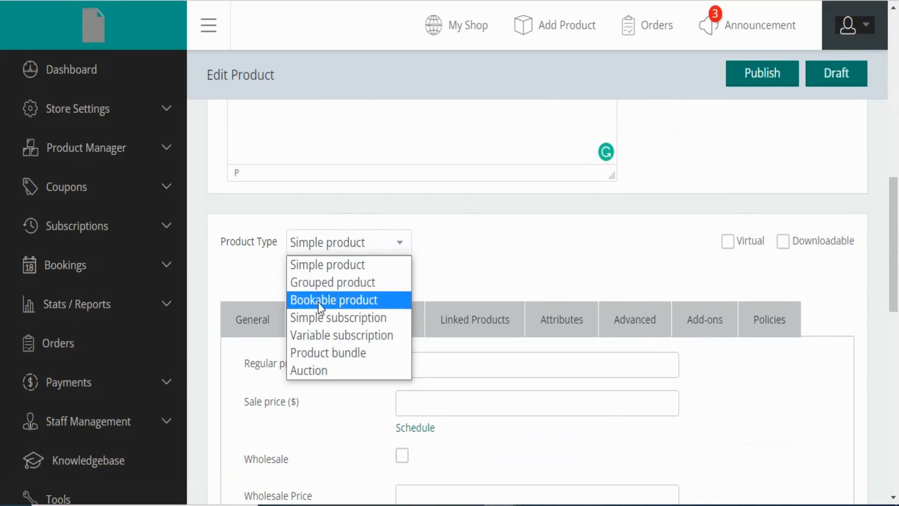
pyautogui.click(359, 302)
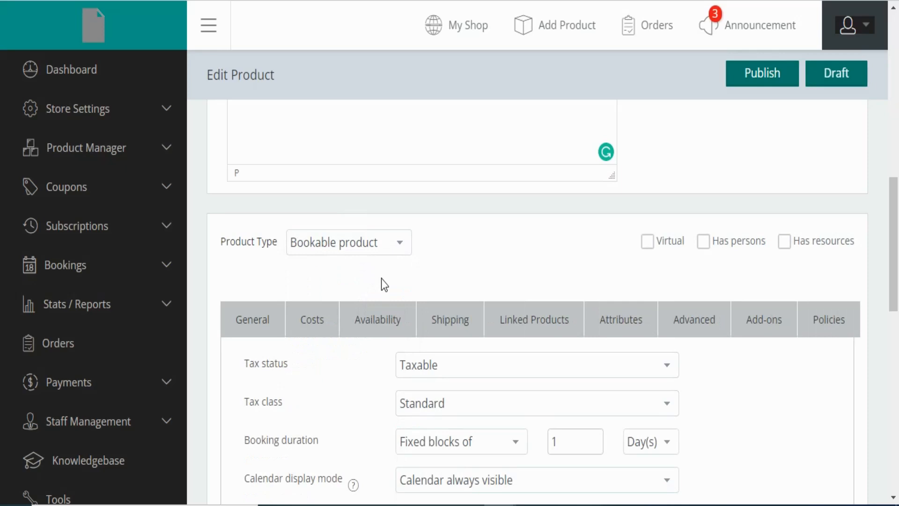
# Set the booking duration to fixed blocks of 15 days in the general settings
pyautogui.scroll(-2, 381, 279)
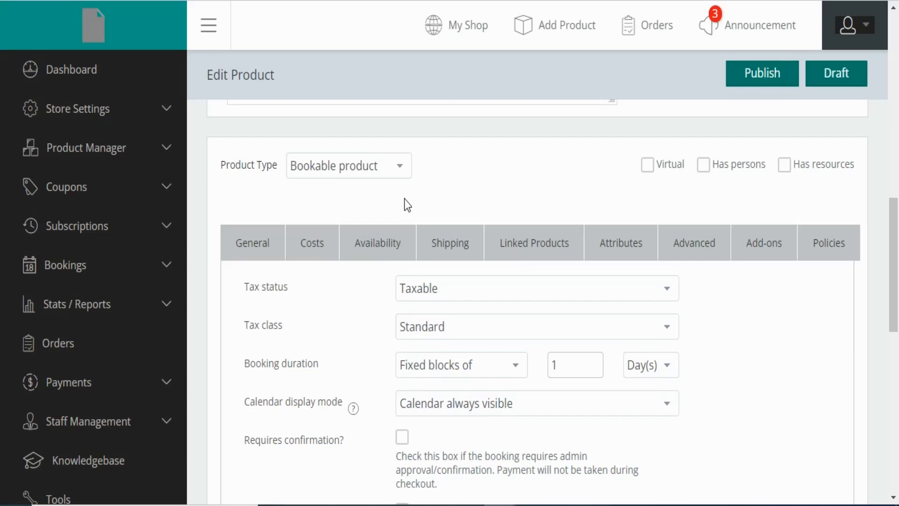
pyautogui.scroll(-2, 401, 208)
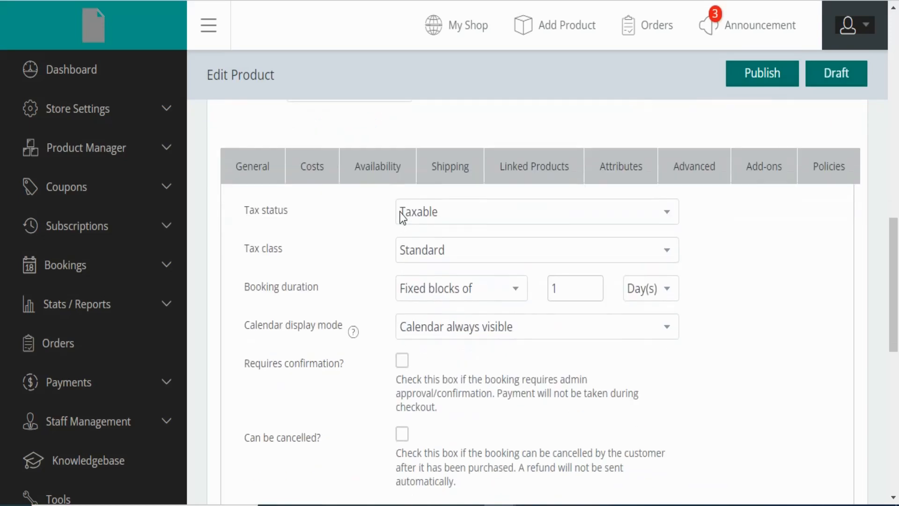
pyautogui.scroll(-2, 475, 299)
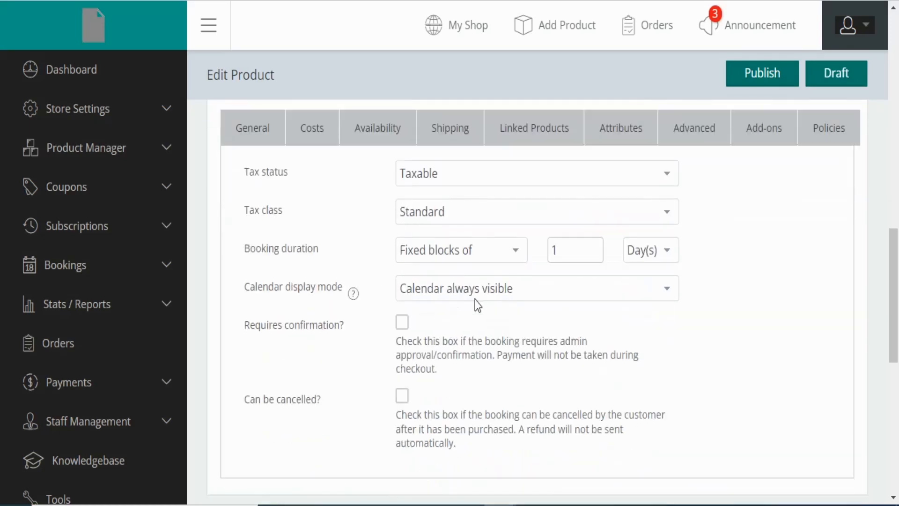
pyautogui.scroll(2, 475, 298)
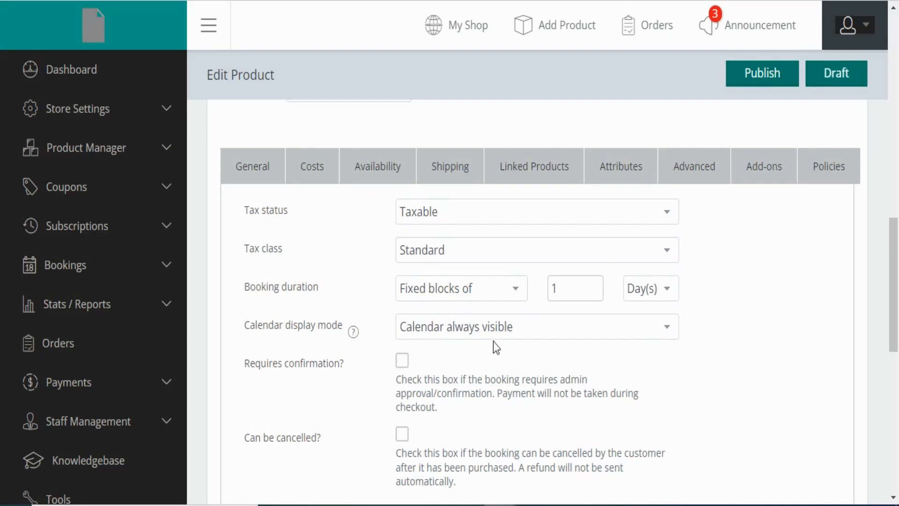
pyautogui.moveTo(255, 287); pyautogui.dragTo(371, 300)
pyautogui.click(371, 301)
pyautogui.click(517, 288)
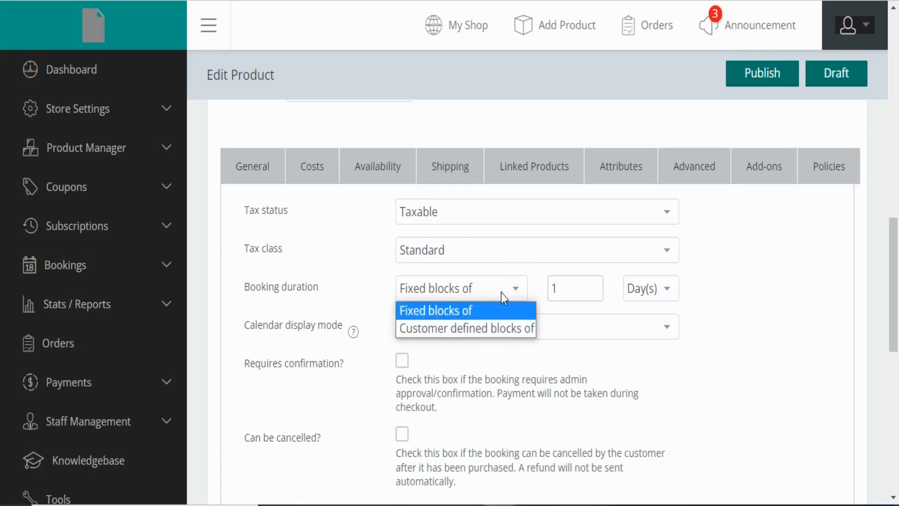
pyautogui.click(465, 310)
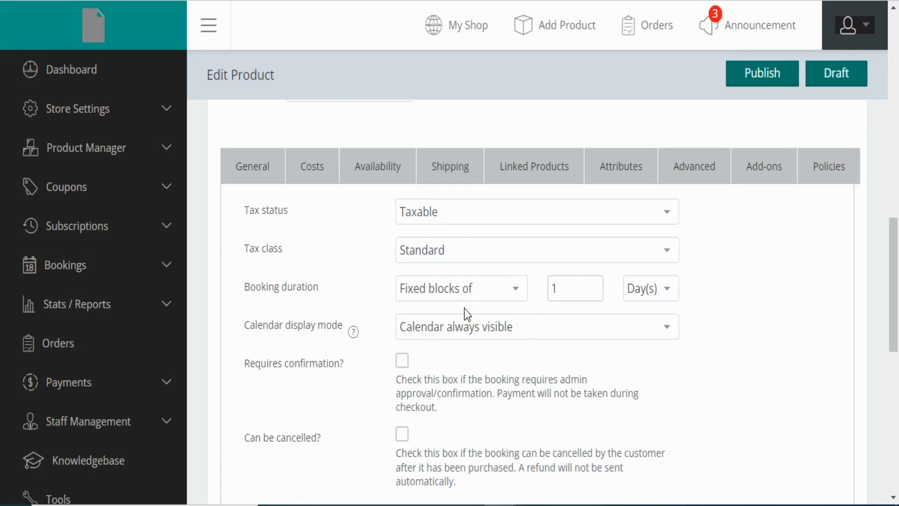
pyautogui.click(562, 287)
pyautogui.moveTo(562, 287); pyautogui.dragTo(545, 288)
pyautogui.click(664, 290)
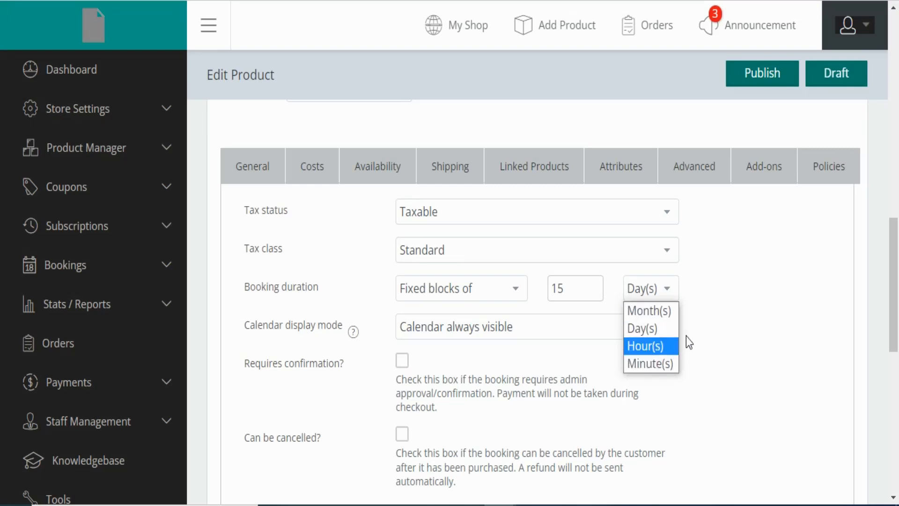
pyautogui.click(701, 313)
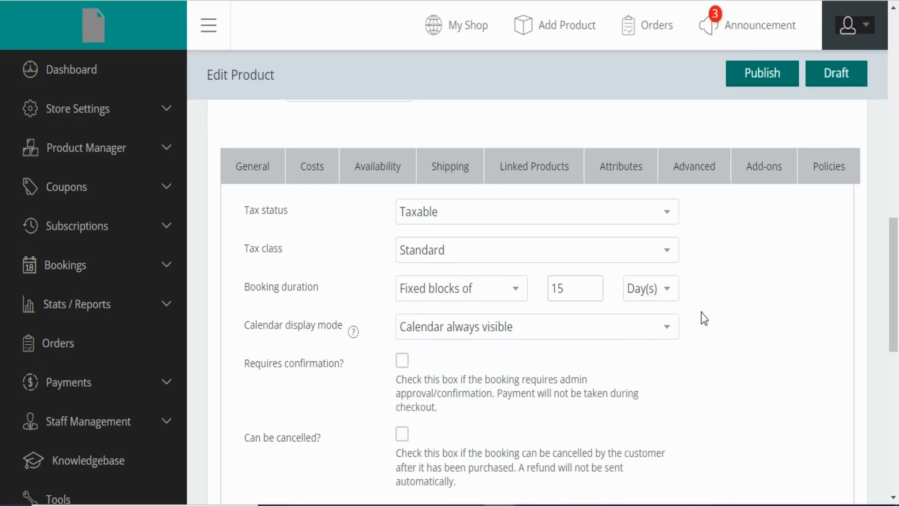
# Change the booking duration to customer defined blocks with a minimum duration of 2 and a maximum duration of 5
pyautogui.click(515, 295)
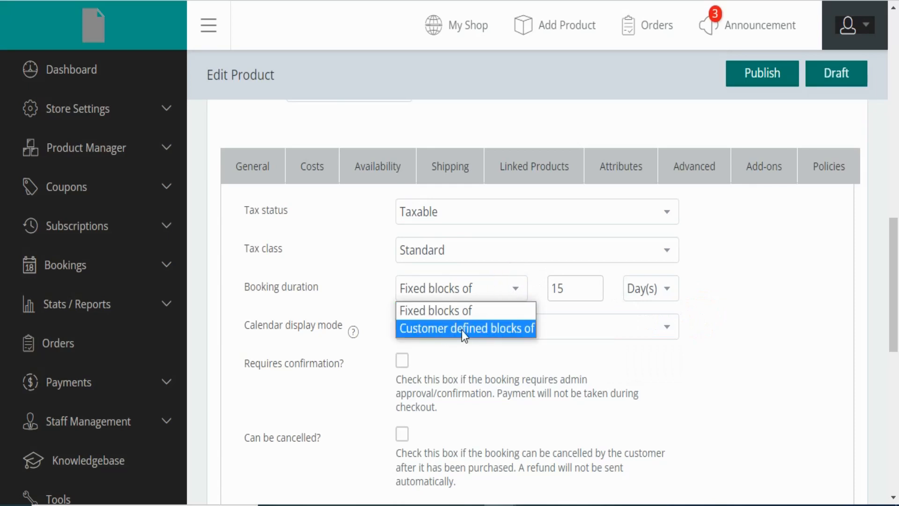
pyautogui.click(478, 327)
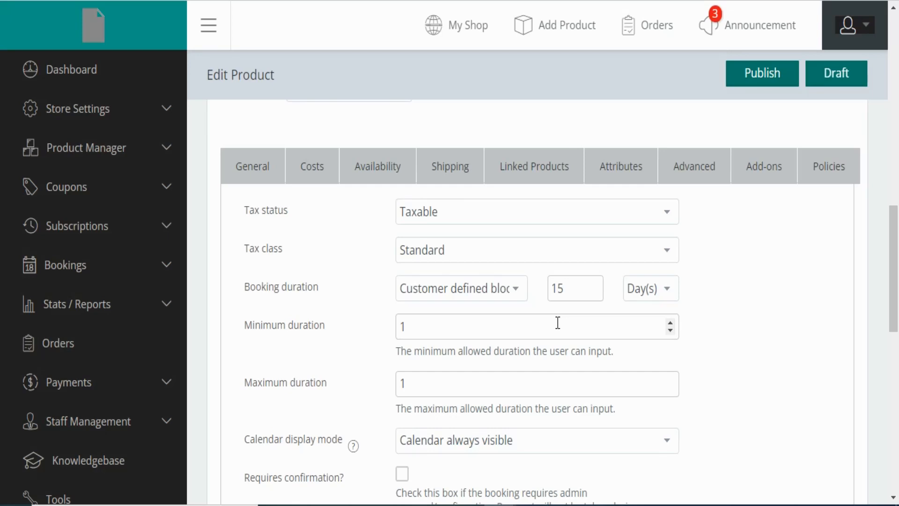
pyautogui.moveTo(287, 327); pyautogui.dragTo(328, 330)
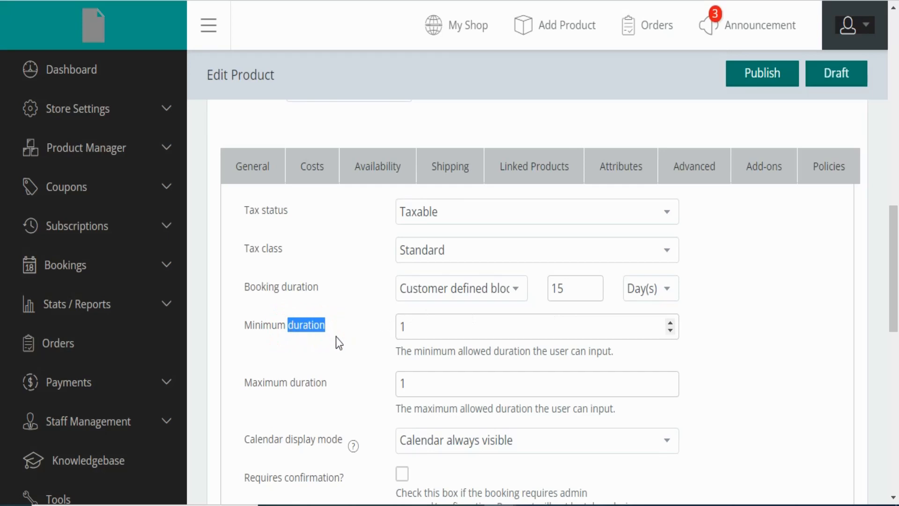
pyautogui.click(401, 327)
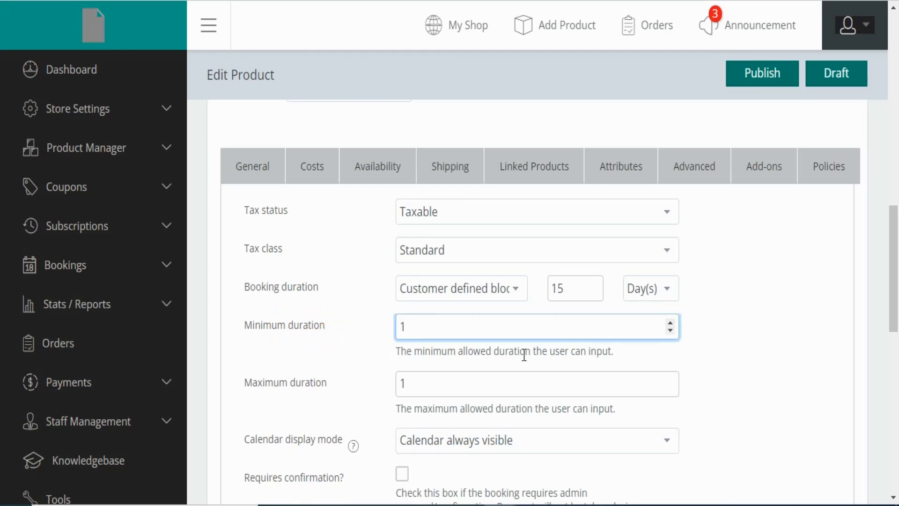
pyautogui.moveTo(413, 326); pyautogui.dragTo(388, 327)
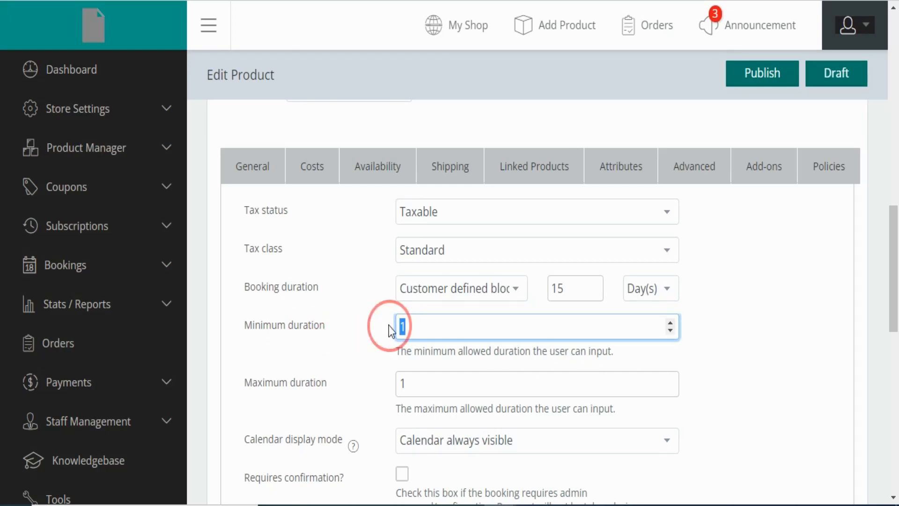
pyautogui.write('2')
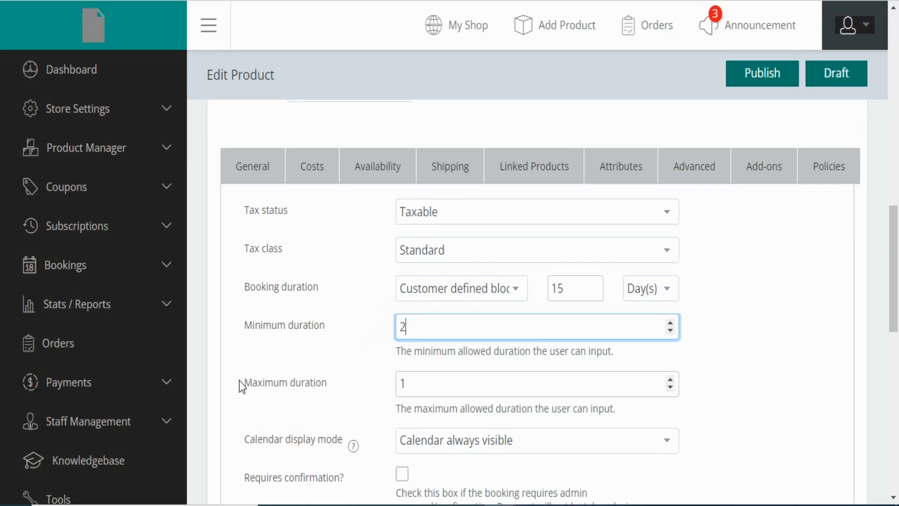
pyautogui.moveTo(241, 381); pyautogui.dragTo(334, 394)
pyautogui.click(346, 394)
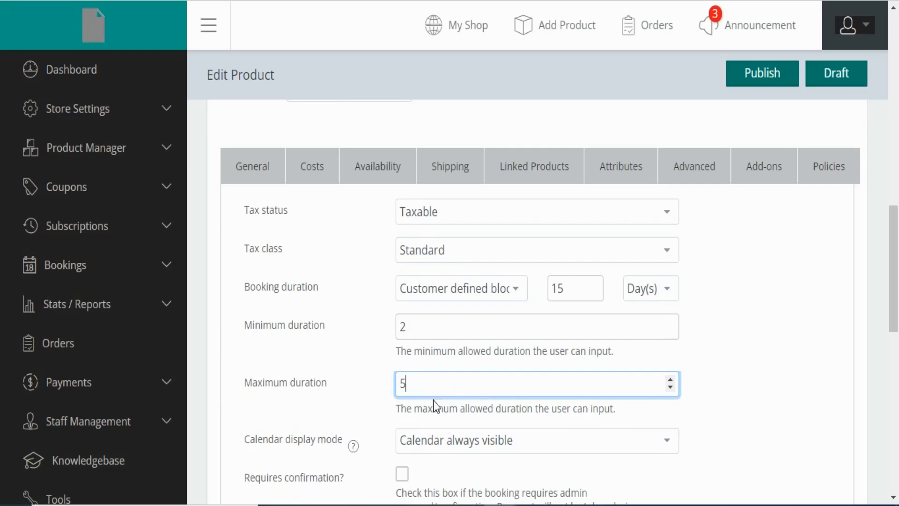
# Choose Calendar always visible as the calendar display mode
pyautogui.scroll(-3, 434, 405)
pyautogui.click(259, 286)
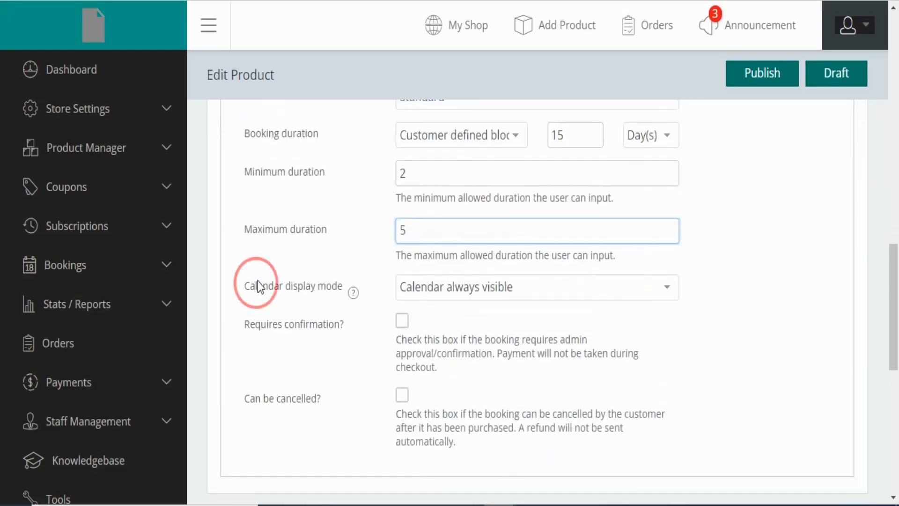
pyautogui.moveTo(259, 282); pyautogui.dragTo(333, 267)
pyautogui.click(345, 296)
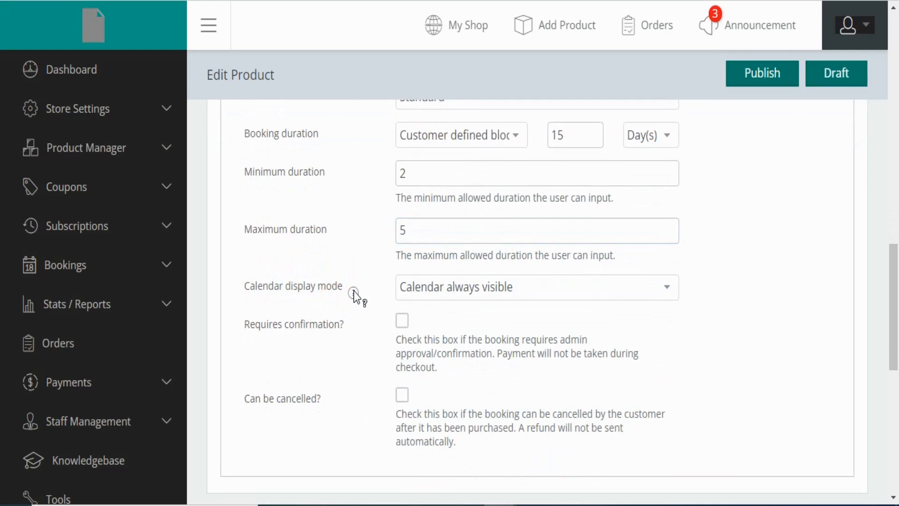
pyautogui.moveTo(354, 294)
pyautogui.click(468, 289)
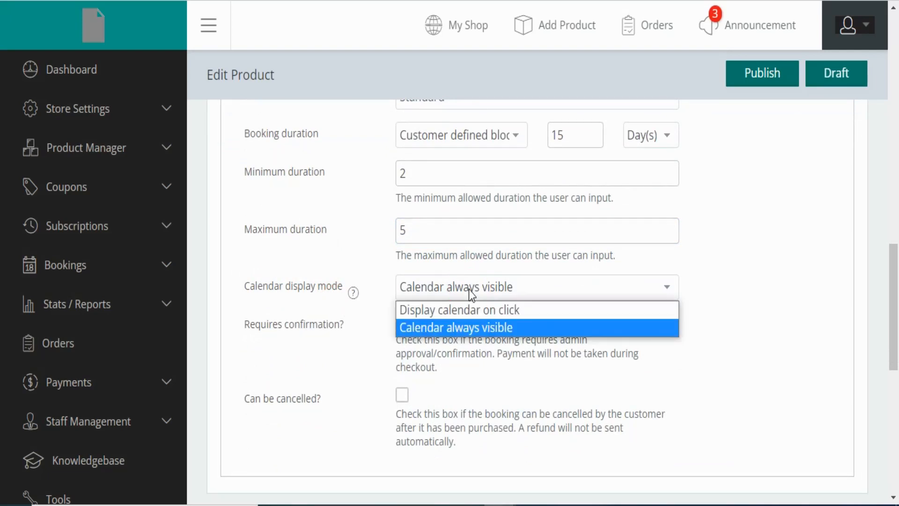
pyautogui.click(423, 327)
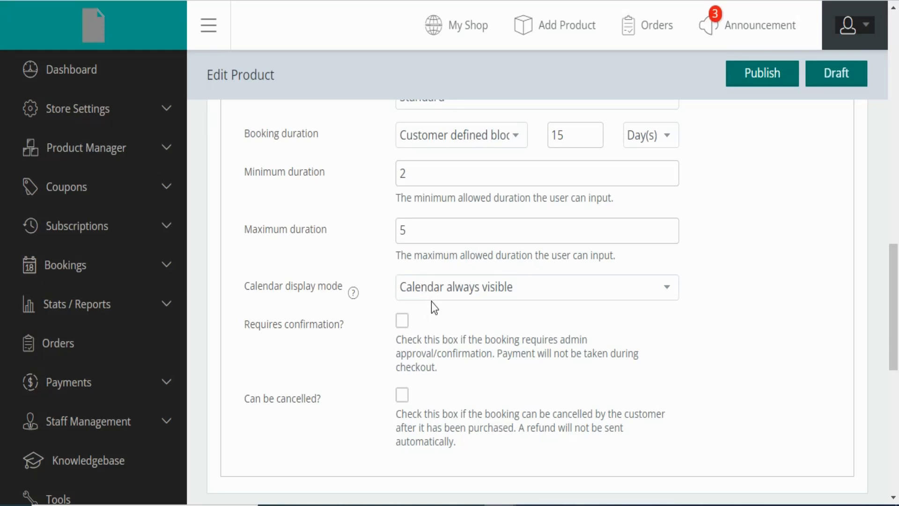
# Set the calendar display mode to Display calendar on click and make bookings require confirmation
pyautogui.click(433, 287)
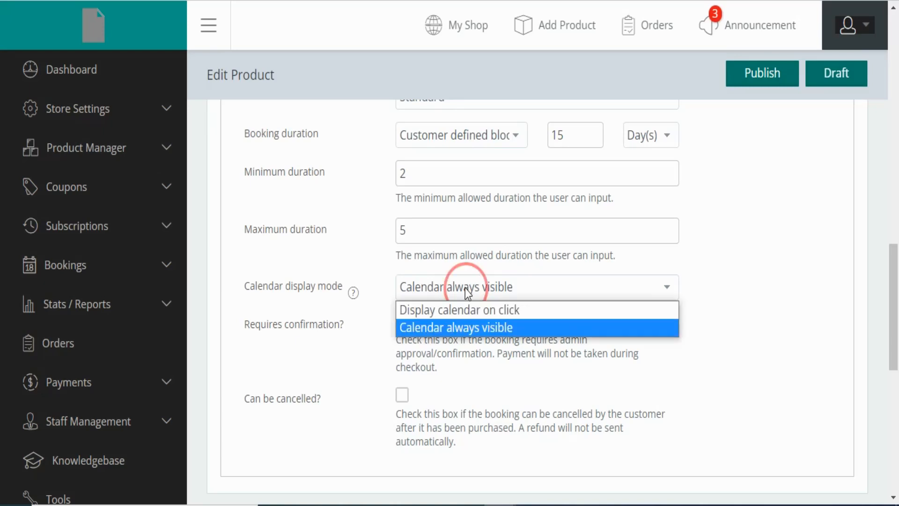
pyautogui.click(454, 311)
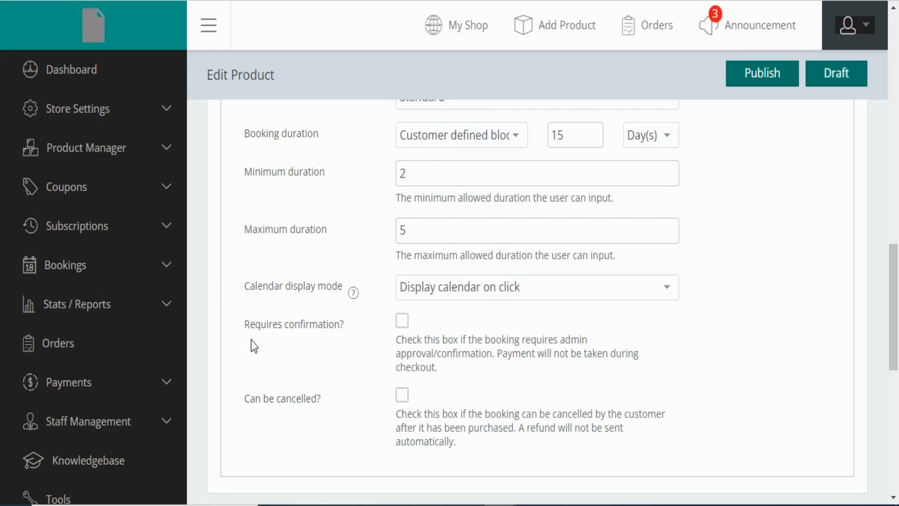
pyautogui.moveTo(244, 324); pyautogui.dragTo(322, 335)
pyautogui.click(353, 343)
pyautogui.click(402, 320)
# Allow customers to cancel the booking after purchase
pyautogui.moveTo(243, 399); pyautogui.dragTo(335, 406)
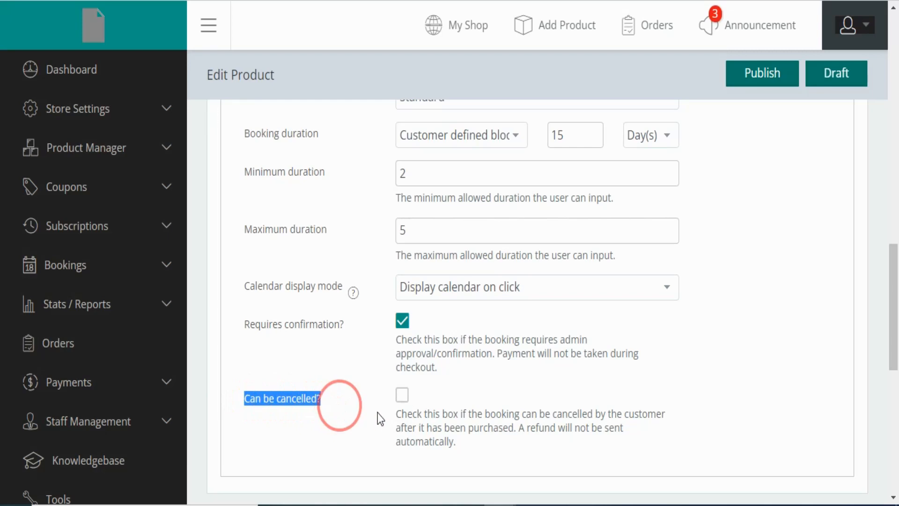
pyautogui.click(402, 395)
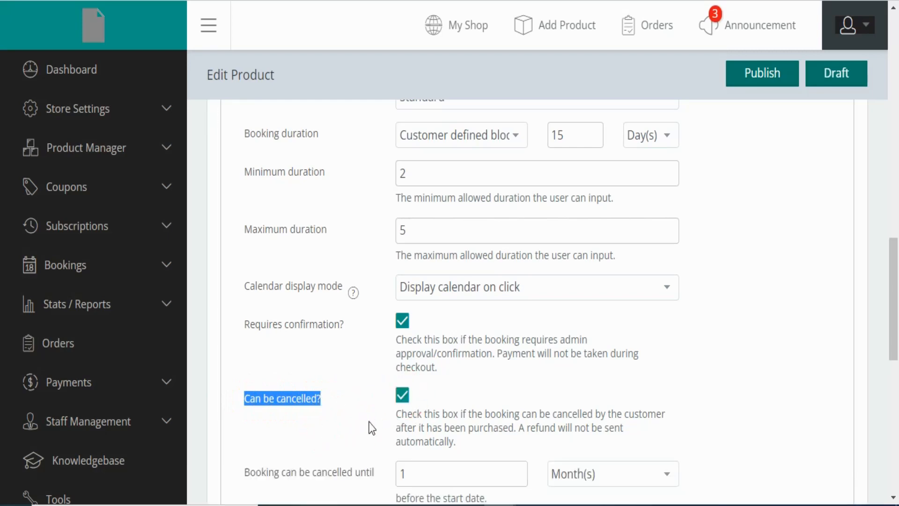
pyautogui.scroll(-3, 408, 387)
pyautogui.scroll(1, 428, 323)
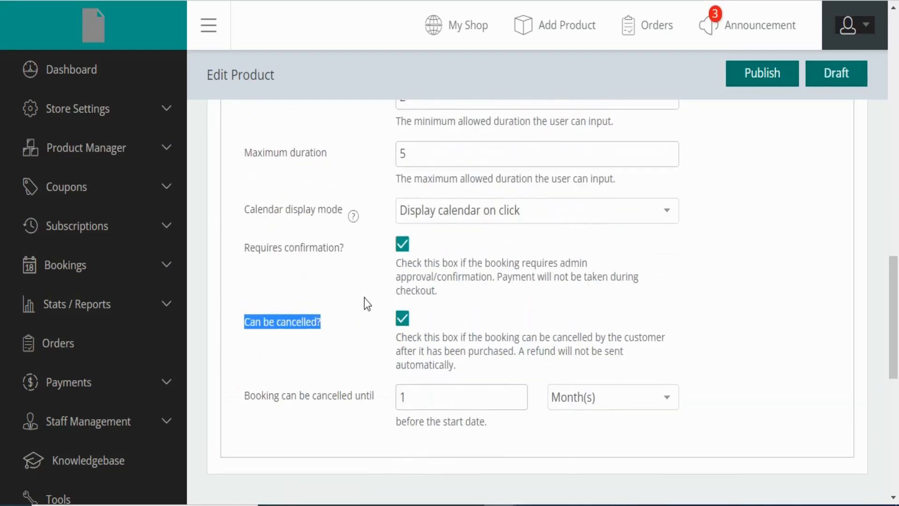
pyautogui.click(337, 357)
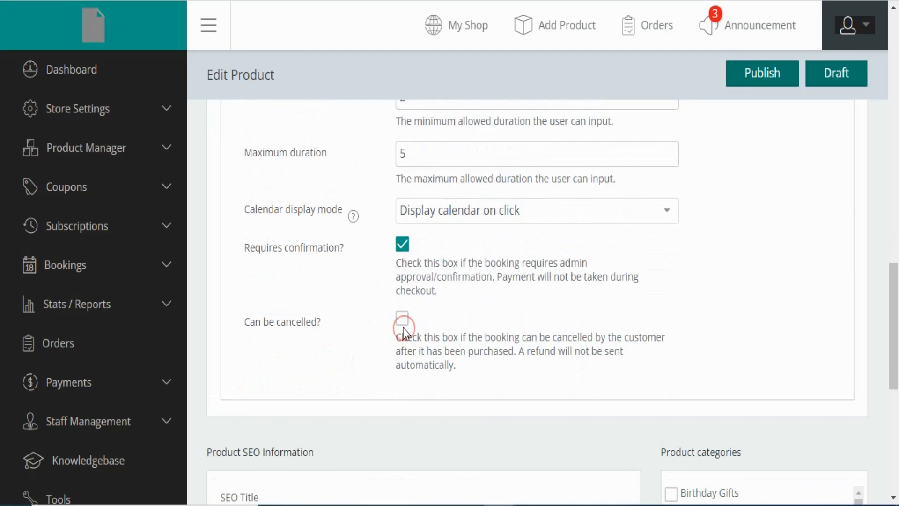
pyautogui.click(402, 319)
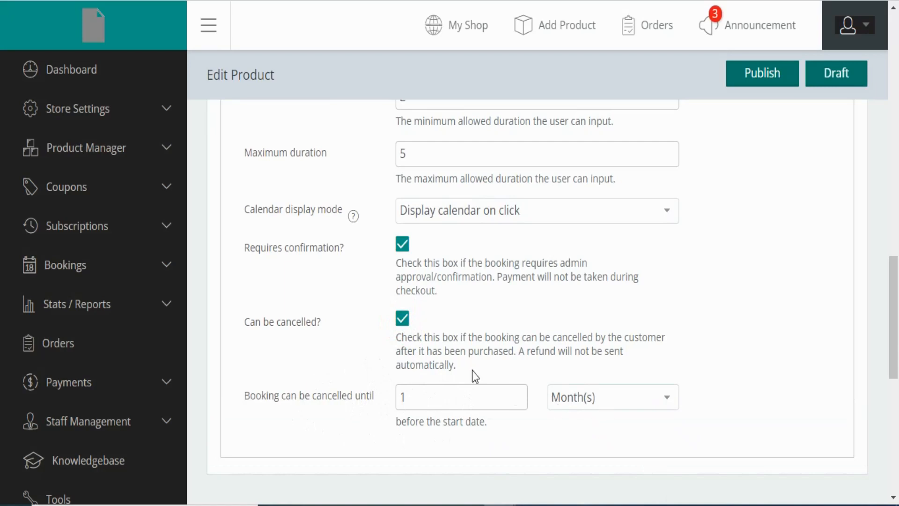
# Set the base cost to 1000 in the product's cost settings
pyautogui.scroll(5, 471, 371)
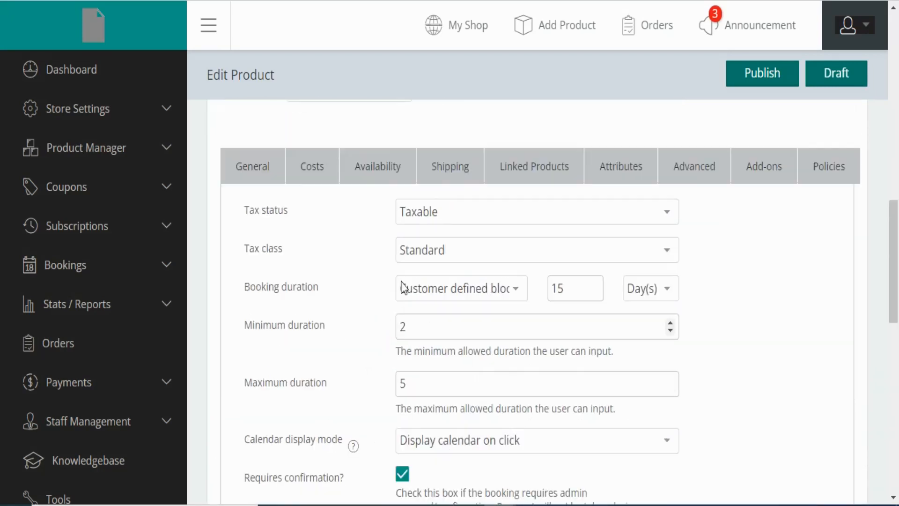
pyautogui.click(313, 171)
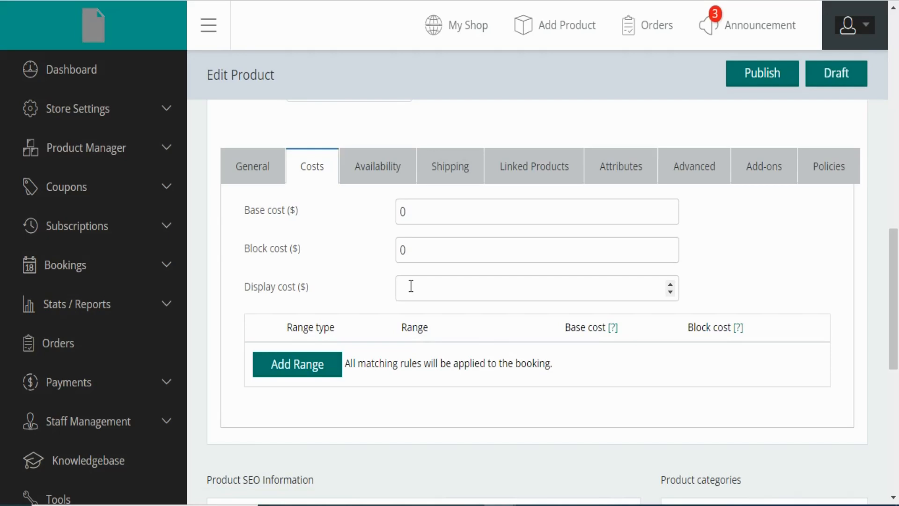
pyautogui.click(430, 213)
pyautogui.press('BackSpace')
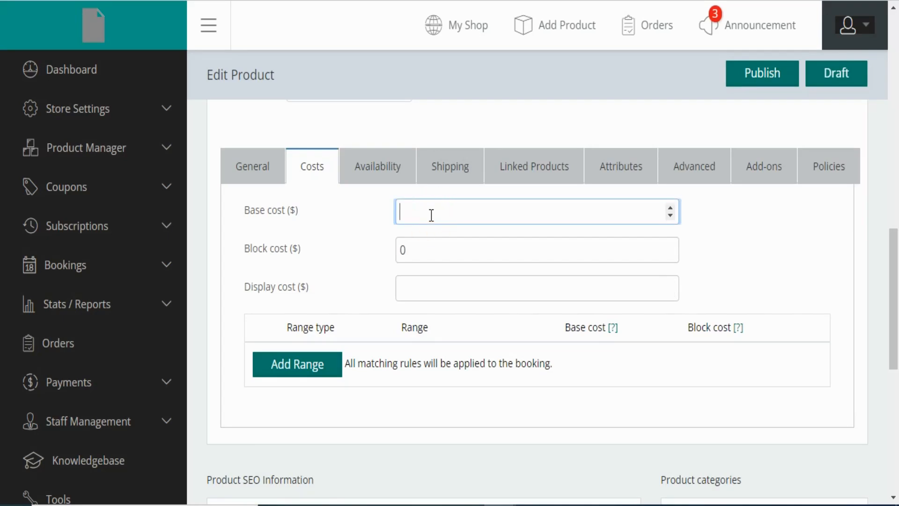
pyautogui.write('1000')
# Set the product's block cost to 500
pyautogui.moveTo(237, 247); pyautogui.dragTo(344, 258)
pyautogui.click(341, 252)
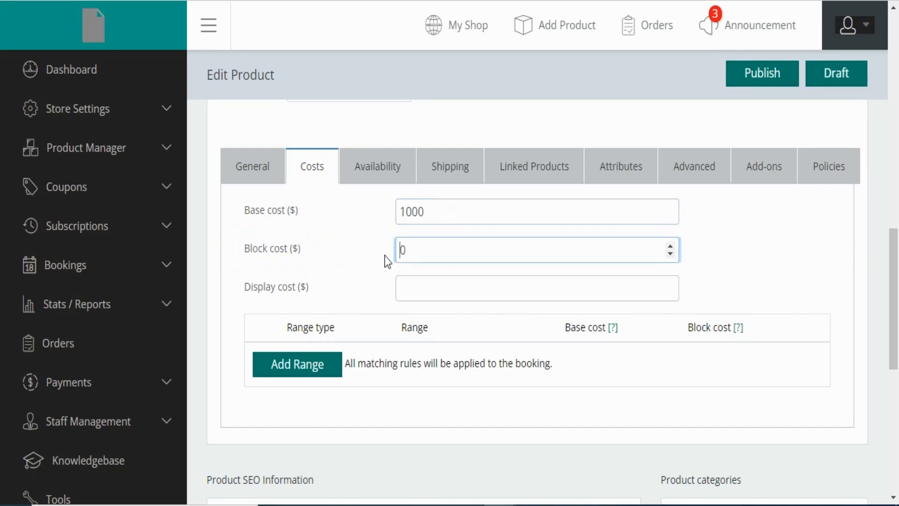
pyautogui.click(424, 243)
pyautogui.press('BackSpace')
pyautogui.write('500')
# Set the product's display cost to 1500
pyautogui.tripleClick(297, 285)
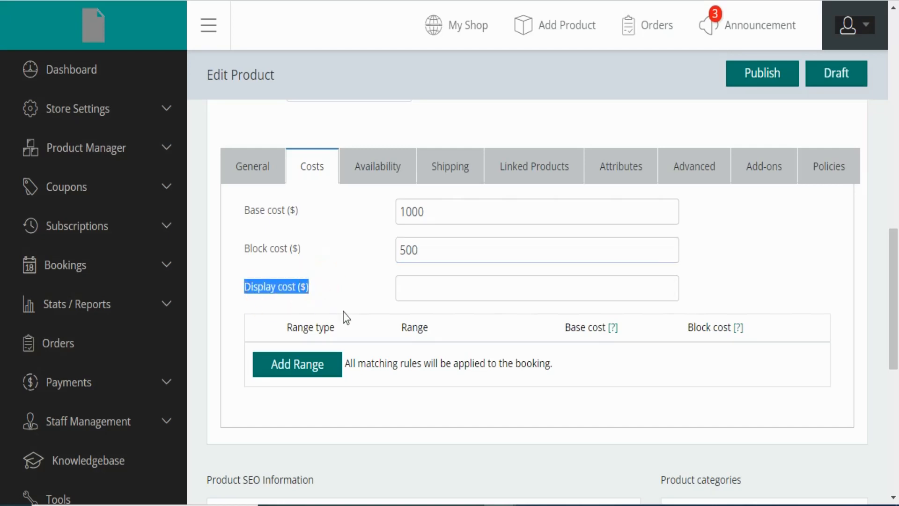
pyautogui.click(416, 285)
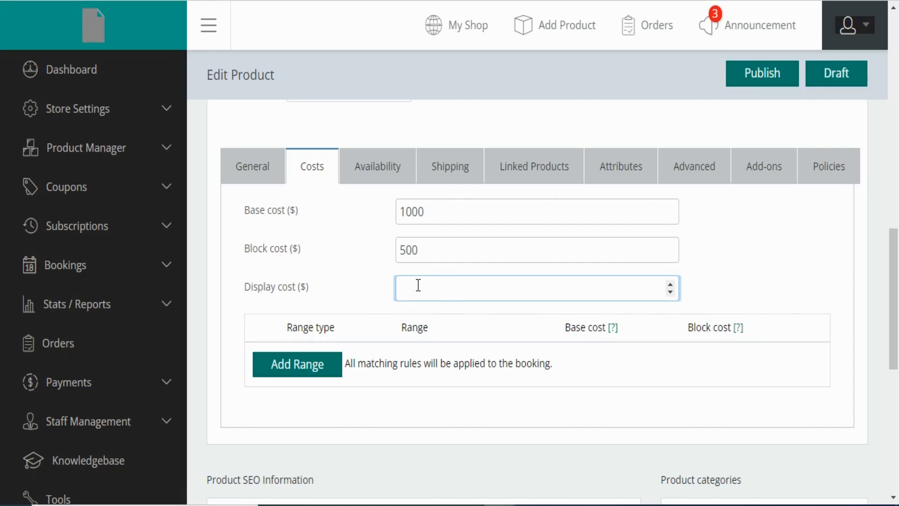
pyautogui.write('1500')
# Add a cost range and set its range type to Monday
pyautogui.scroll(-3, 395, 248)
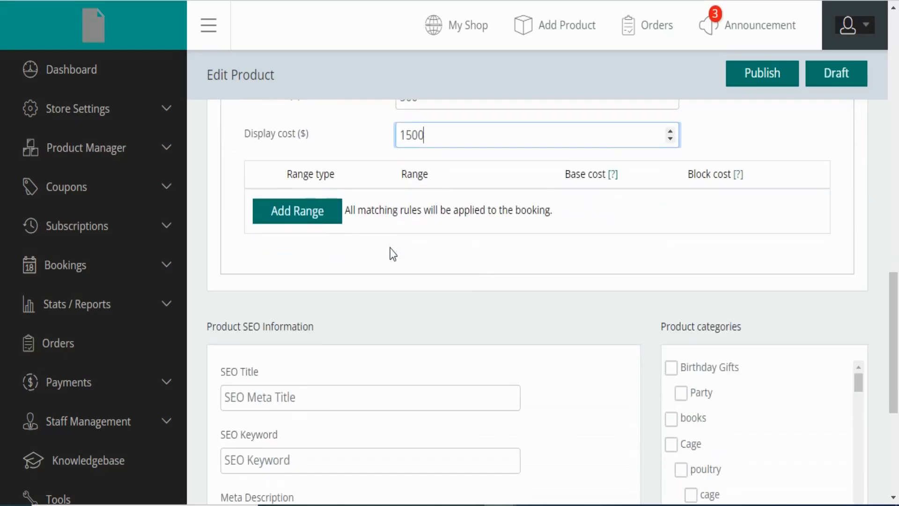
pyautogui.scroll(2, 393, 254)
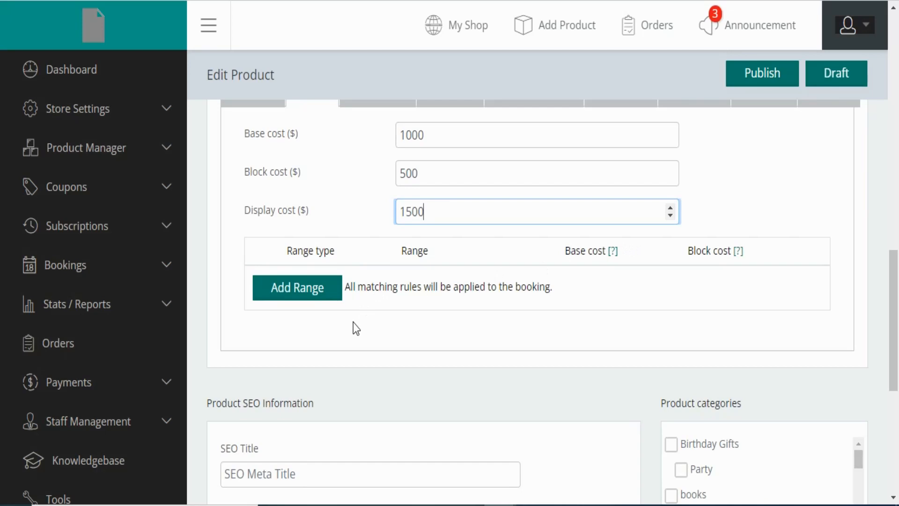
pyautogui.click(310, 291)
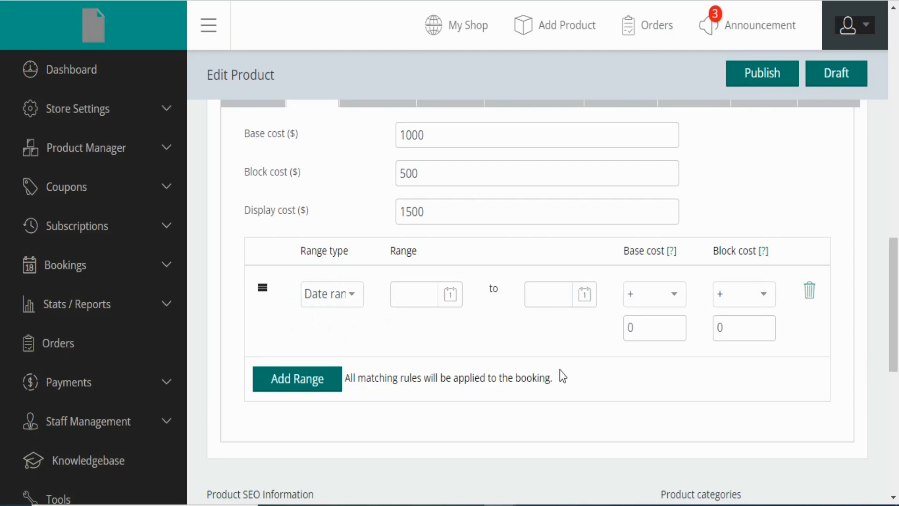
pyautogui.click(347, 294)
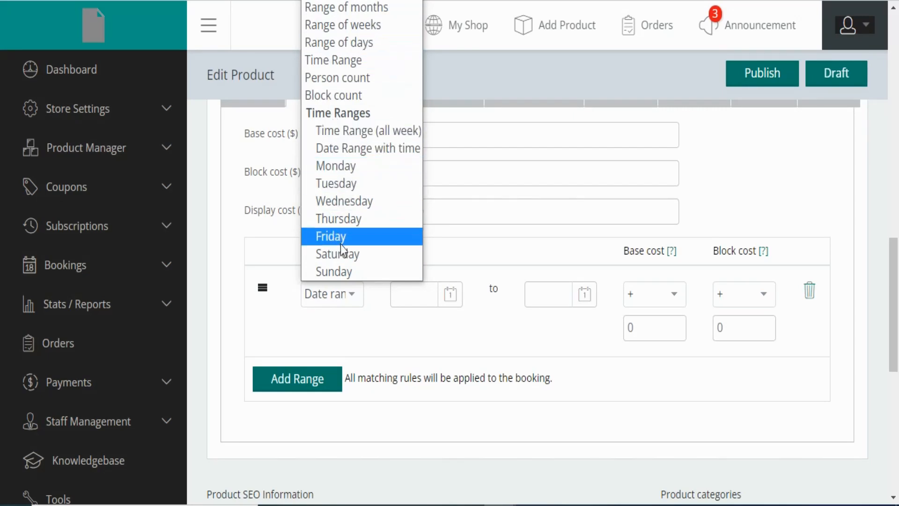
pyautogui.click(343, 172)
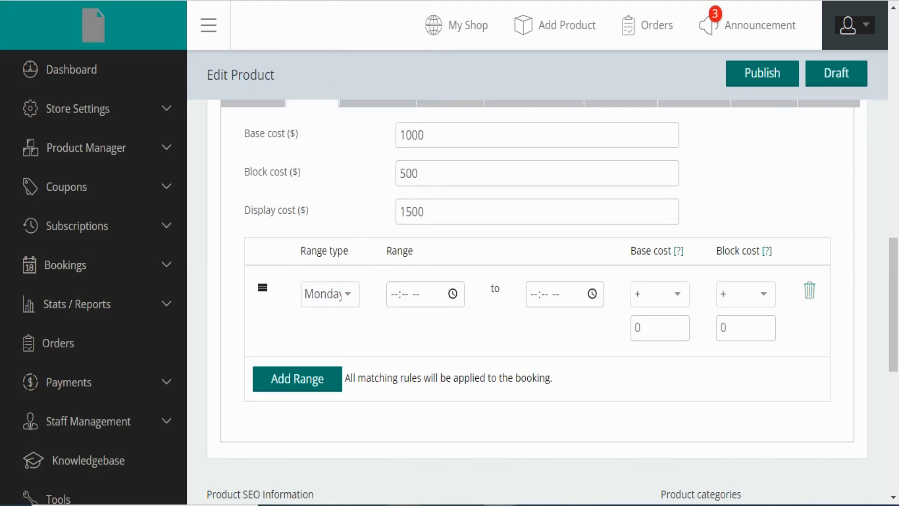
# Set the Monday cost range to run from 04:04 PM to 07:04 PM
pyautogui.click(399, 296)
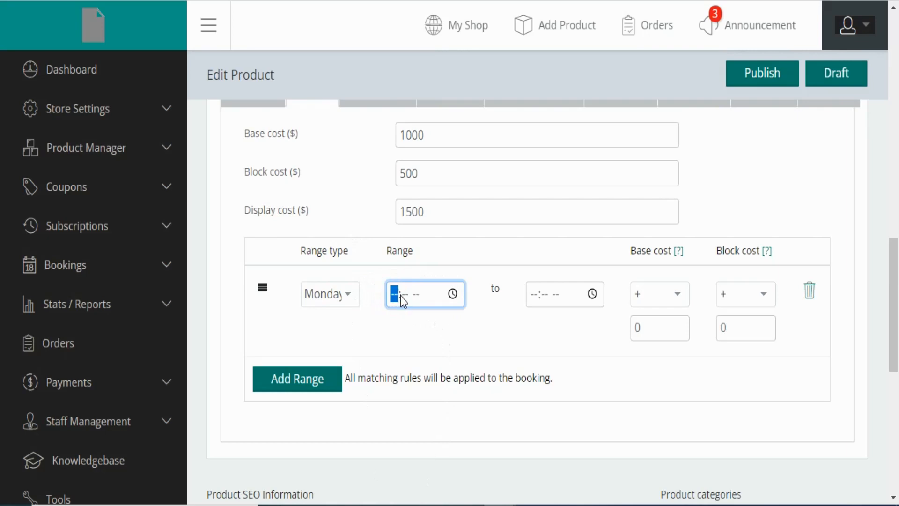
pyautogui.click(452, 294)
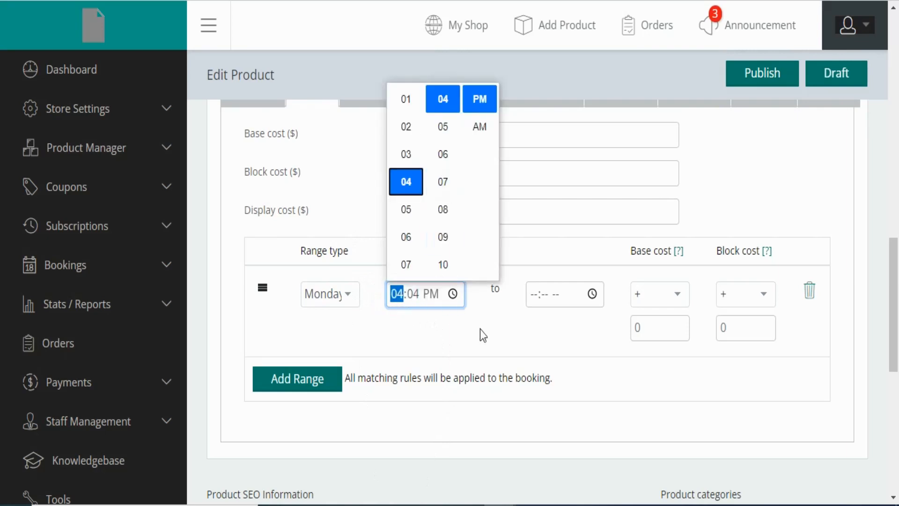
pyautogui.click(487, 341)
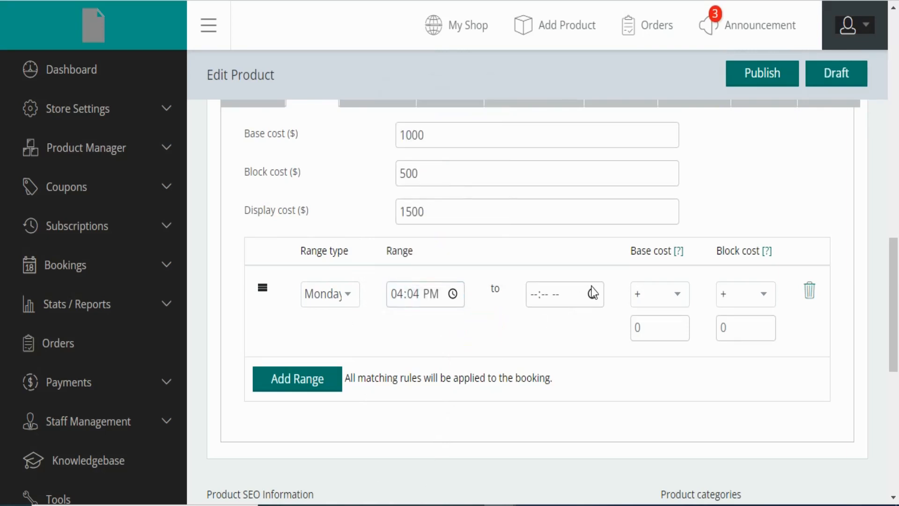
pyautogui.click(592, 293)
pyautogui.click(545, 264)
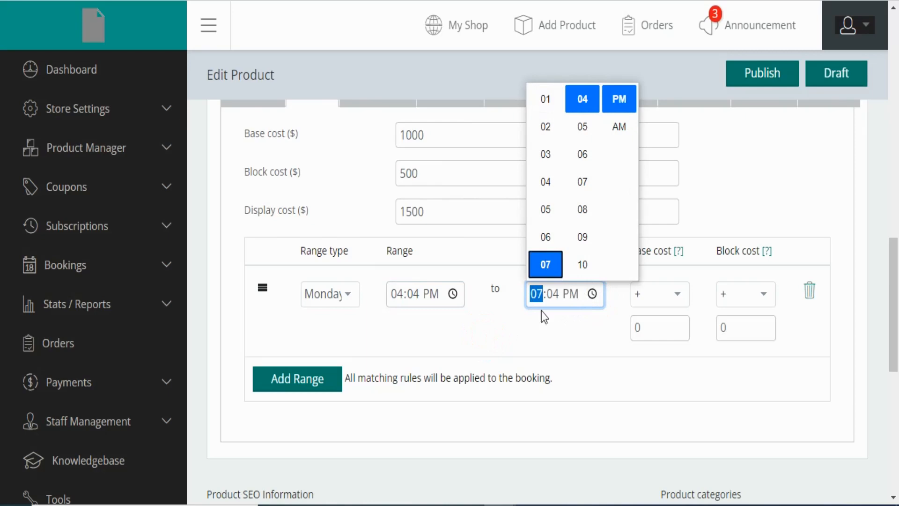
pyautogui.moveTo(539, 378); pyautogui.dragTo(545, 378)
pyautogui.click(584, 338)
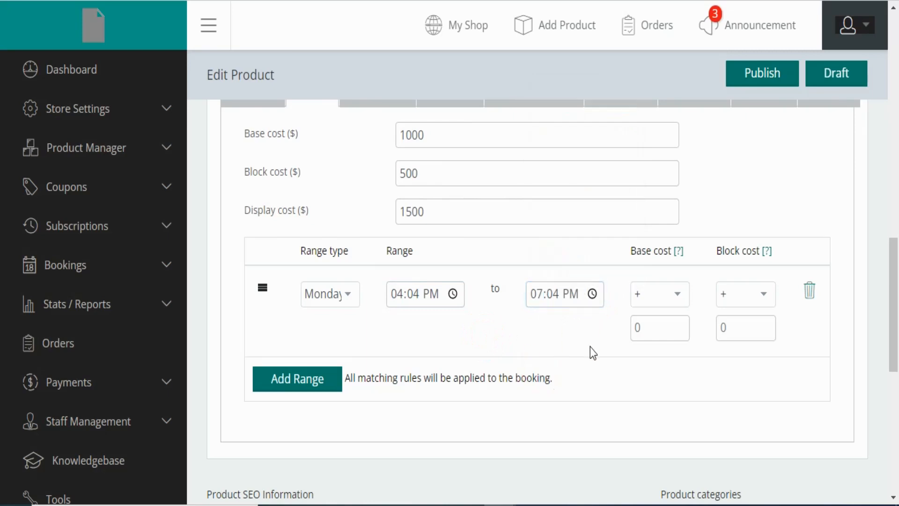
# Keep the + operator for the Monday range and enter 100 for both its base cost and block cost
pyautogui.click(678, 298)
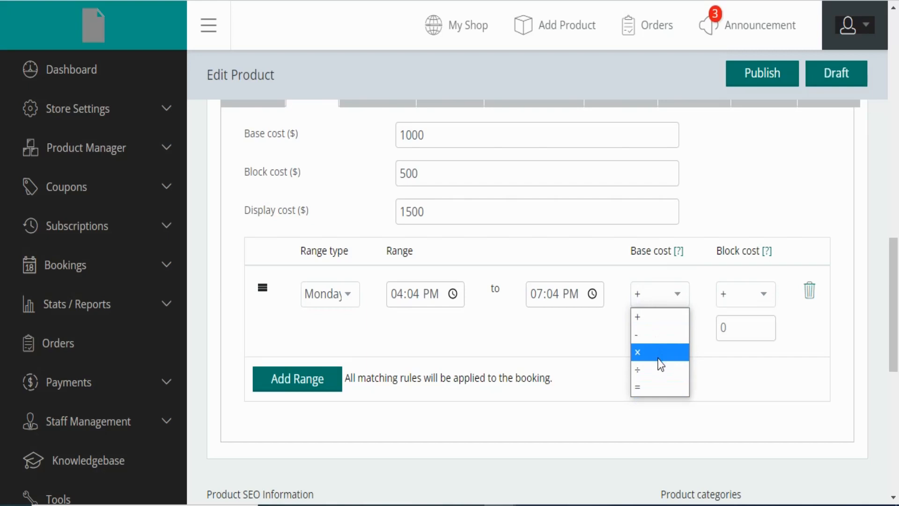
pyautogui.click(669, 324)
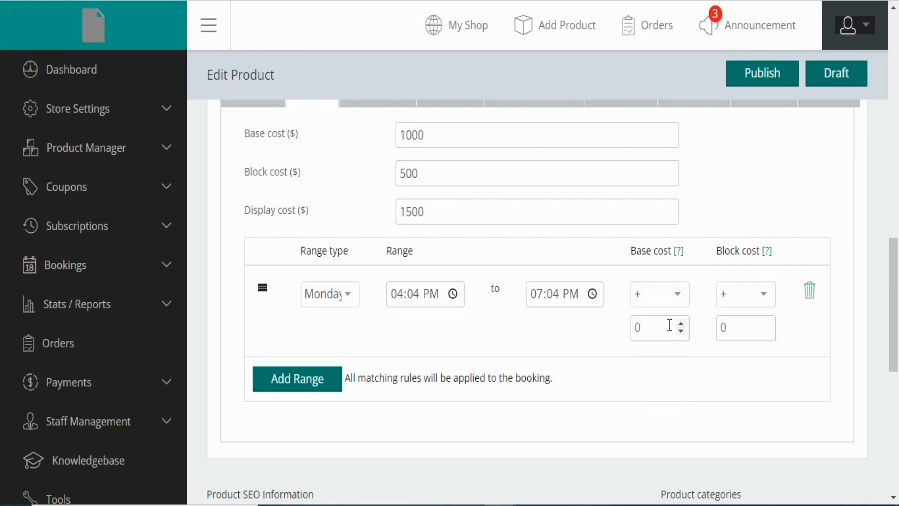
pyautogui.click(657, 325)
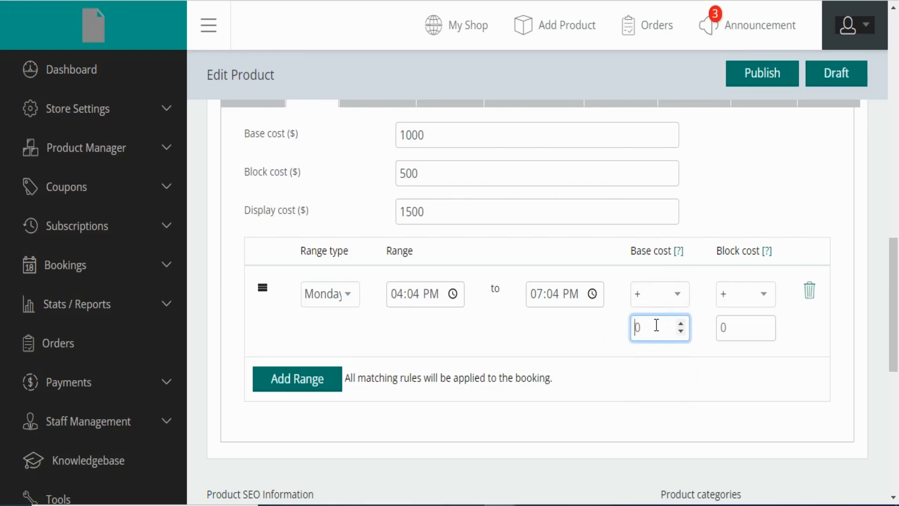
pyautogui.write('100')
pyautogui.click(722, 328)
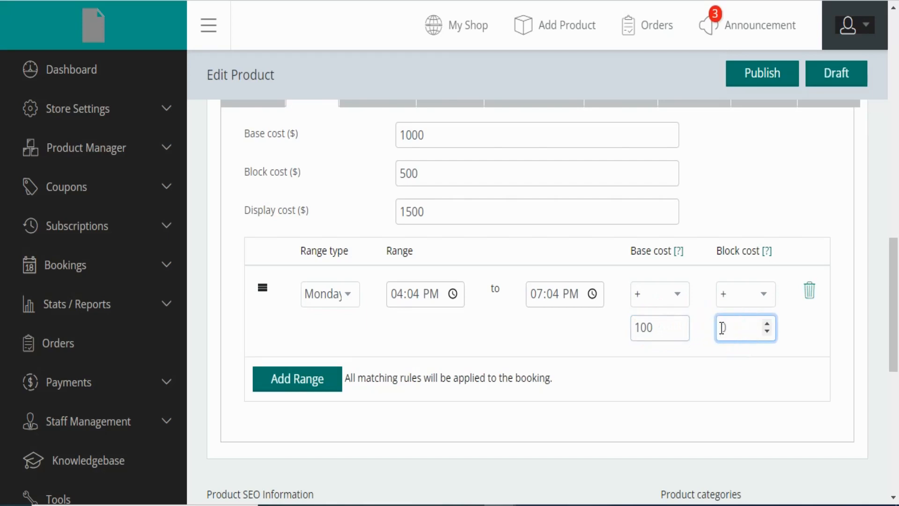
pyautogui.write('100')
# Change the Monday range's block cost adjustment to 5
pyautogui.scroll(2, 707, 300)
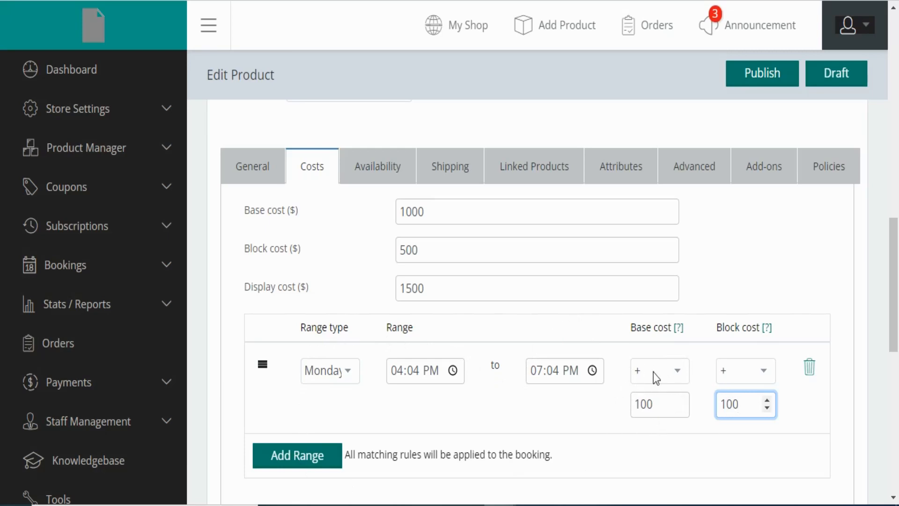
pyautogui.click(742, 402)
pyautogui.moveTo(742, 402); pyautogui.dragTo(718, 403)
pyautogui.press('BackSpace')
pyautogui.write('5')
# Set the maximum bookings per block to 10 in the availability settings
pyautogui.click(360, 162)
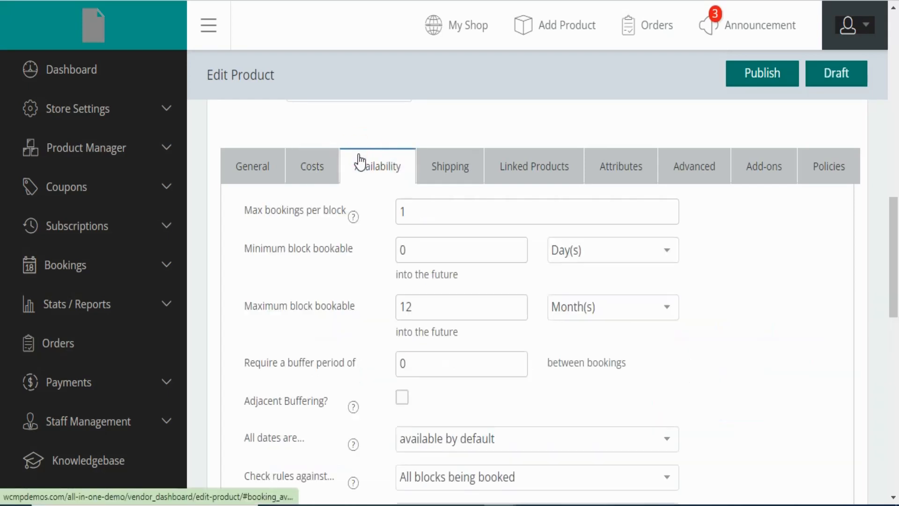
pyautogui.scroll(-2, 372, 358)
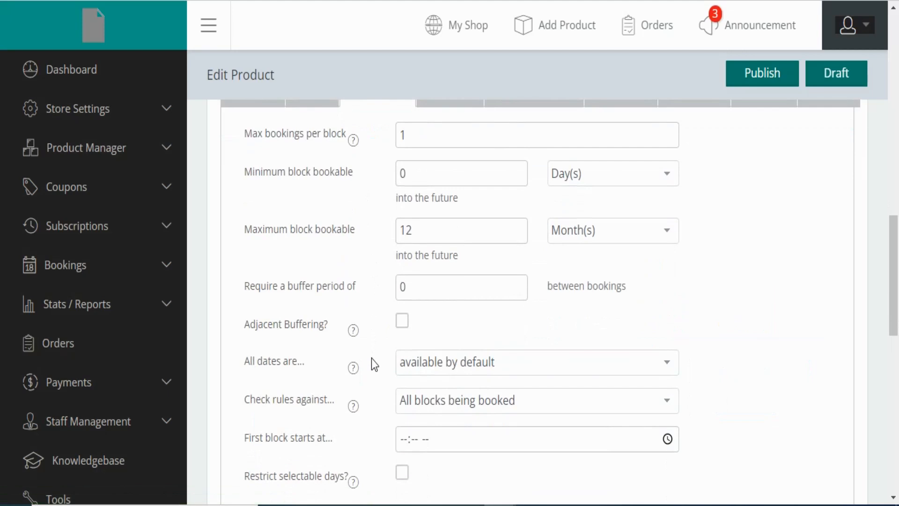
pyautogui.scroll(2, 372, 358)
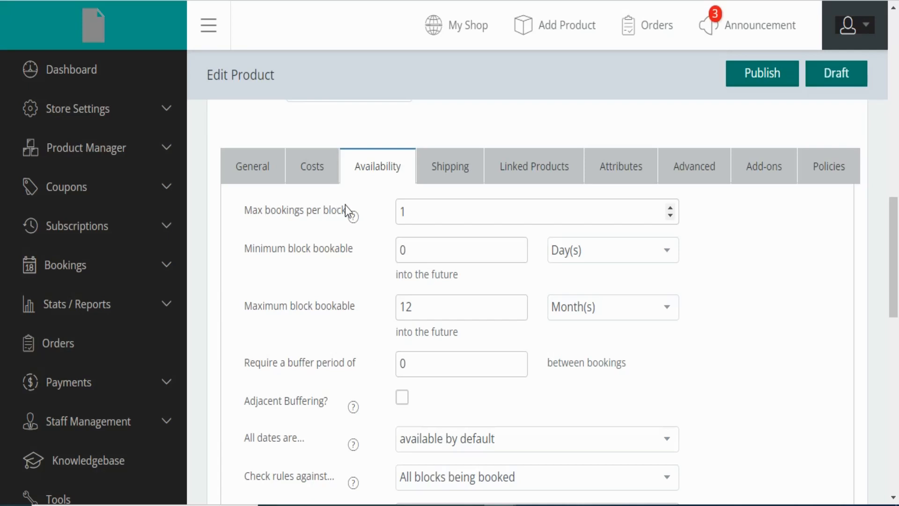
pyautogui.moveTo(356, 218)
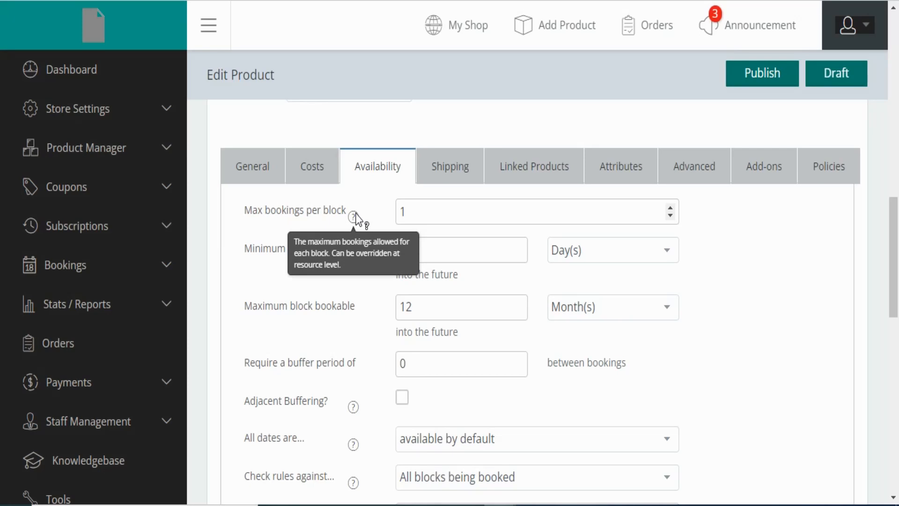
pyautogui.moveTo(432, 210); pyautogui.dragTo(398, 212)
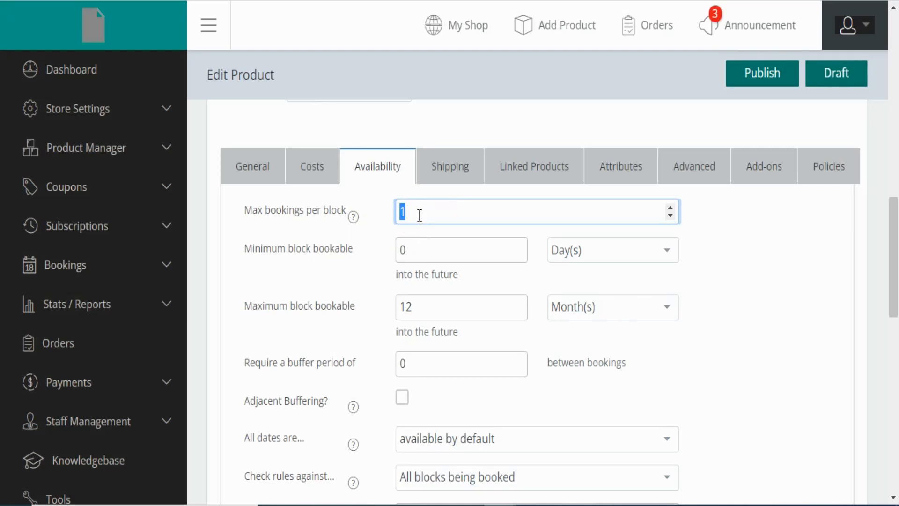
pyautogui.press('BackSpace')
pyautogui.write('10')
# Set the maximum bookings per block to 10 and the minimum block bookable to 1 day into the future
pyautogui.press('BackSpace')
pyautogui.moveTo(415, 251); pyautogui.dragTo(324, 257)
pyautogui.click(273, 250)
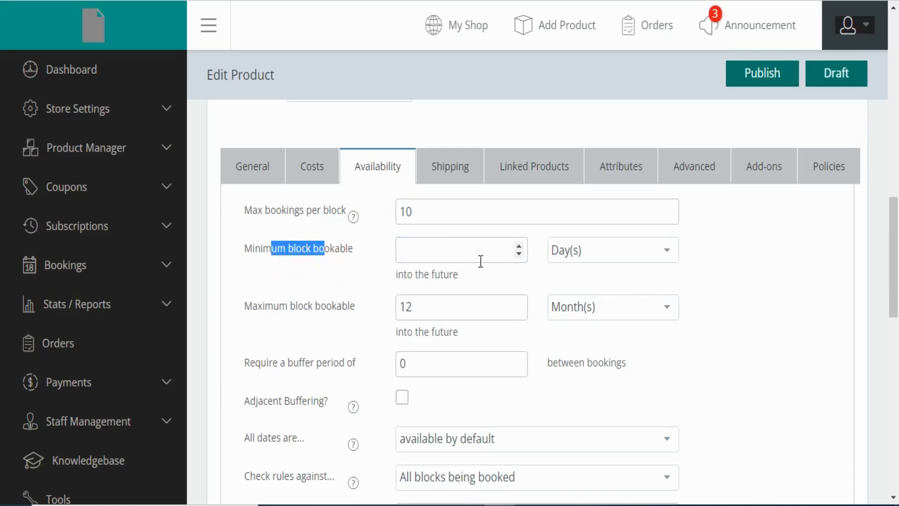
pyautogui.click(458, 250)
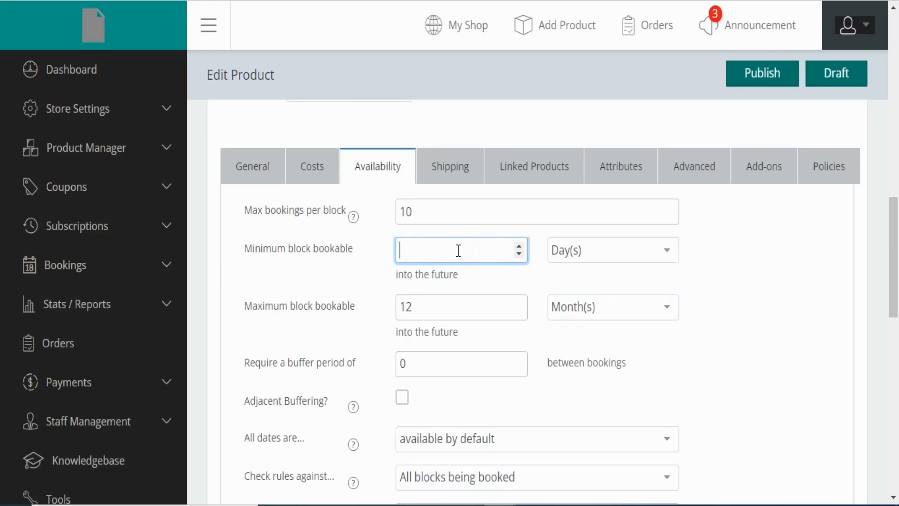
pyautogui.write('1')
pyautogui.click(512, 281)
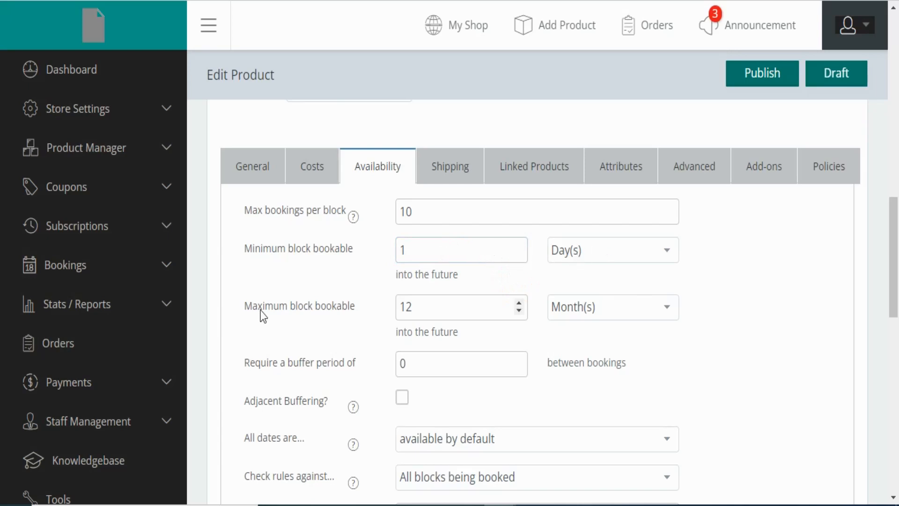
# Review the maximum block bookable setting and its unit options, keeping 12 months into the future
pyautogui.moveTo(259, 309); pyautogui.dragTo(336, 327)
pyautogui.click(424, 318)
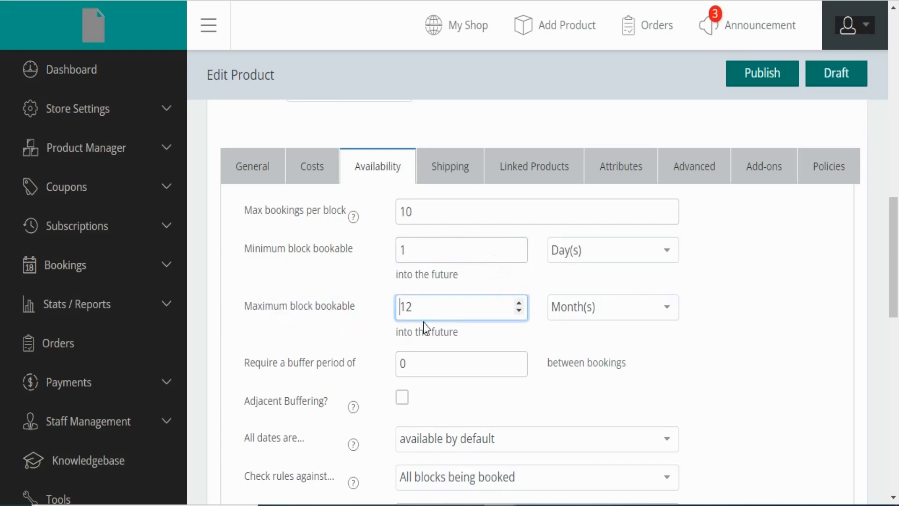
pyautogui.click(555, 306)
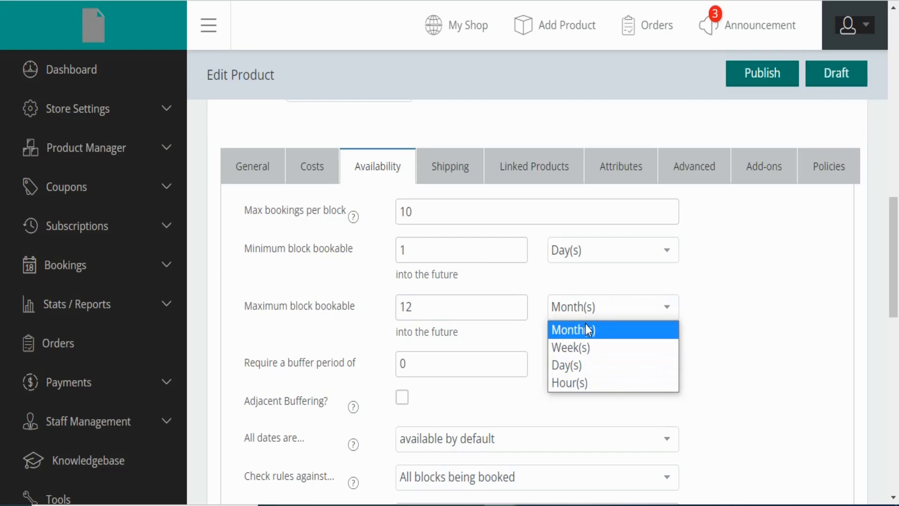
# Require a buffer period of 5 between bookings in the availability settings
pyautogui.moveTo(269, 362); pyautogui.dragTo(336, 356)
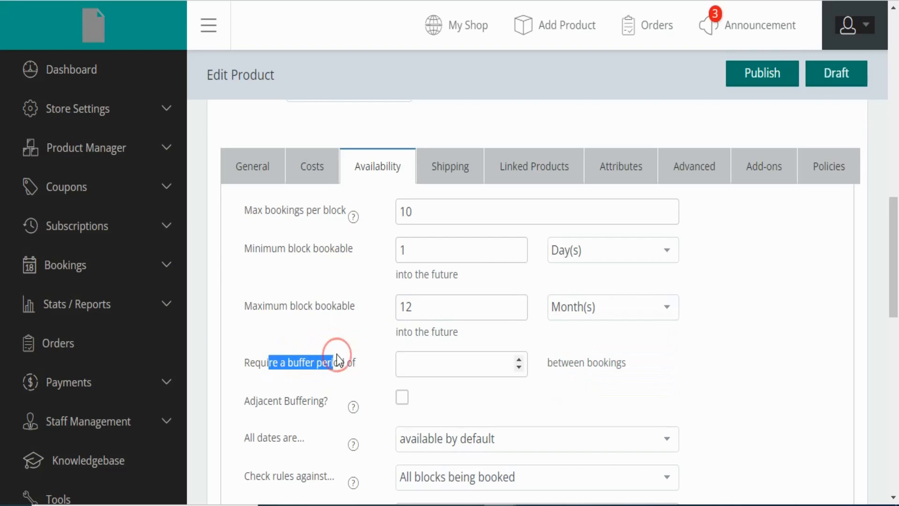
pyautogui.click(351, 340)
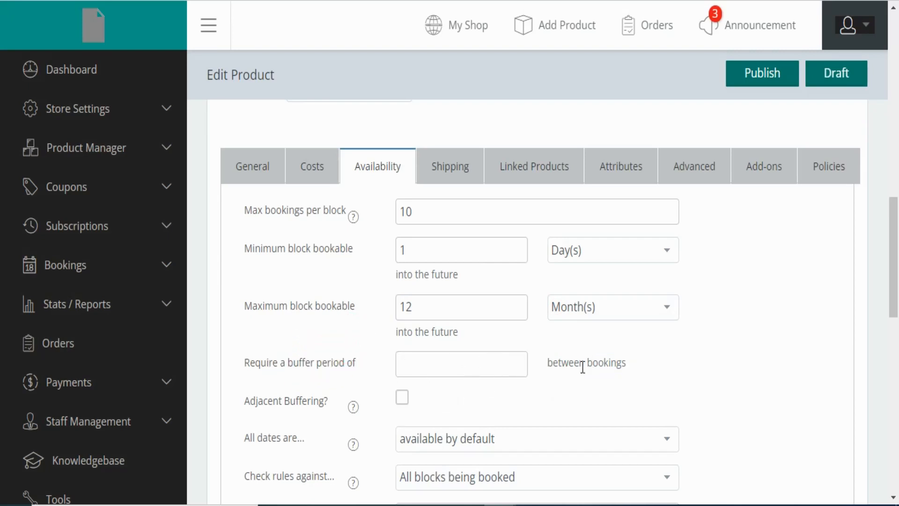
pyautogui.click(411, 368)
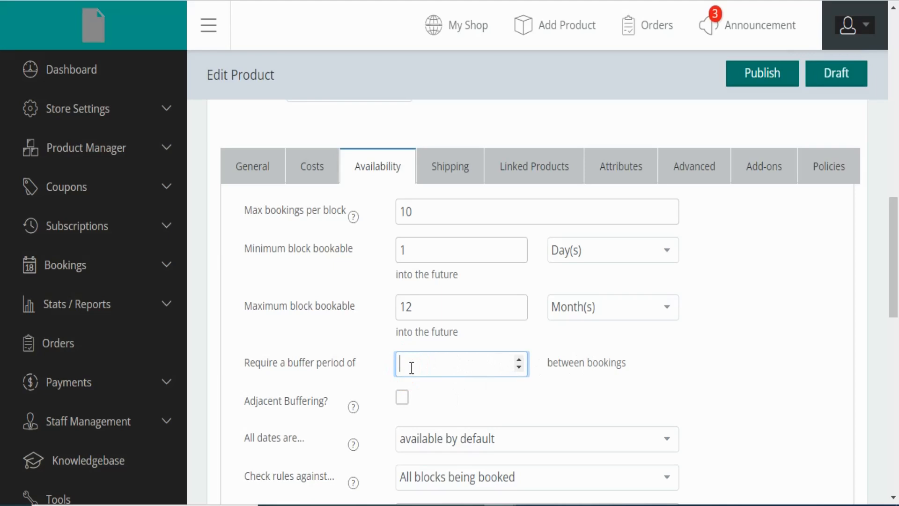
pyautogui.write('0')
pyautogui.scroll(-2, 412, 368)
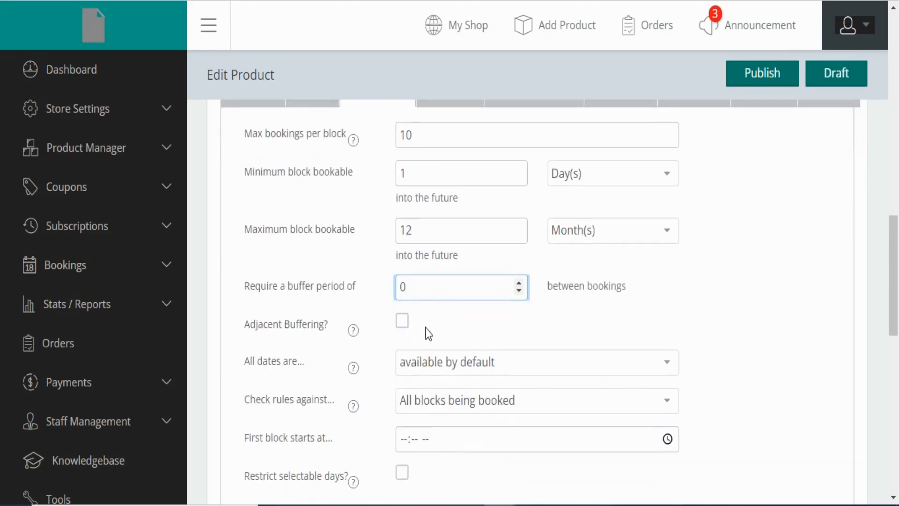
pyautogui.doubleClick(402, 287)
pyautogui.write('5')
# Read the help note on adjacent buffering and enable that option for the product
pyautogui.moveTo(252, 324); pyautogui.dragTo(326, 324)
pyautogui.click(334, 314)
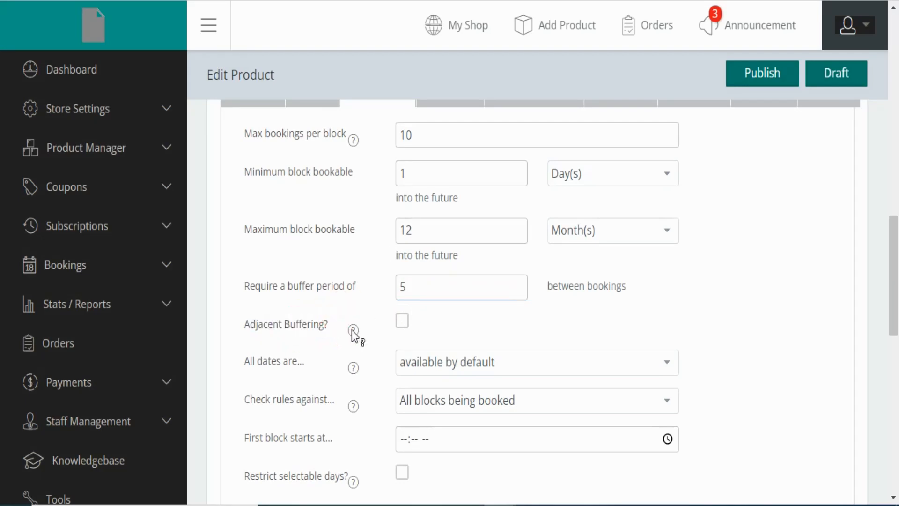
pyautogui.moveTo(350, 330)
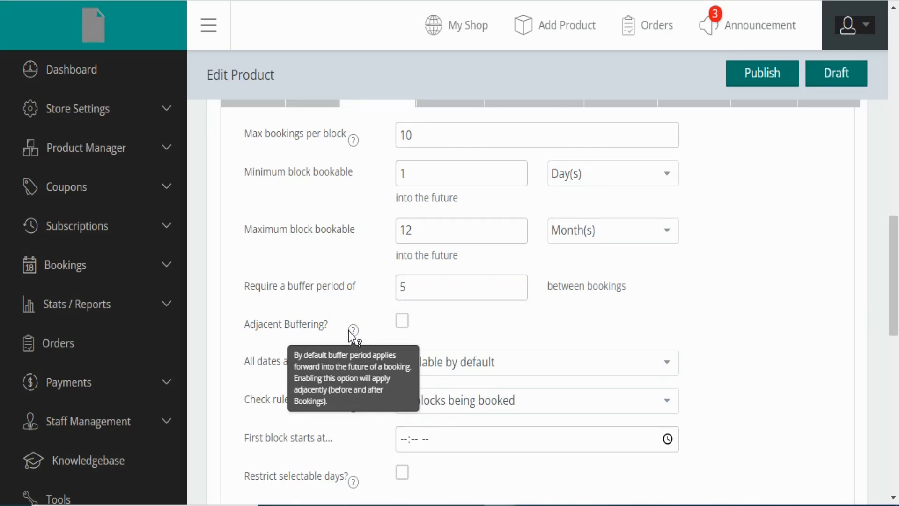
pyautogui.click(403, 327)
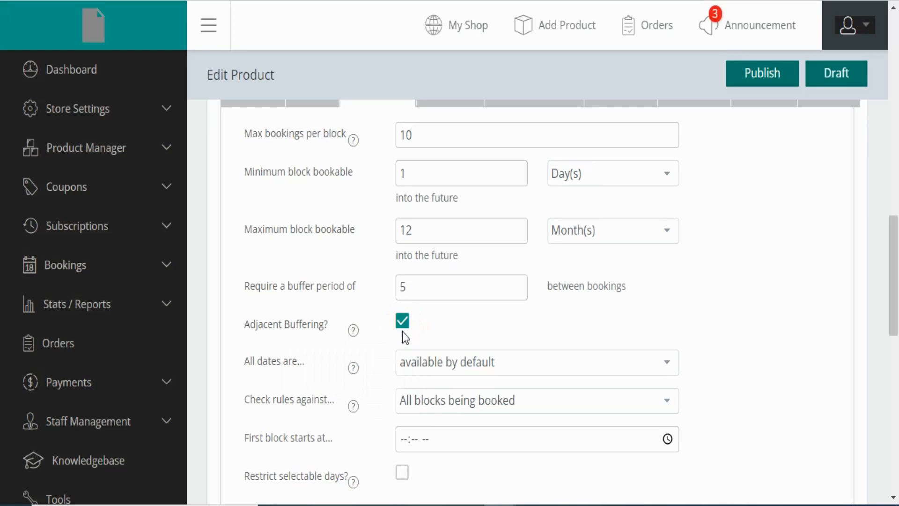
# Set all dates of the bookable product to not-available by default
pyautogui.moveTo(255, 360); pyautogui.dragTo(308, 359)
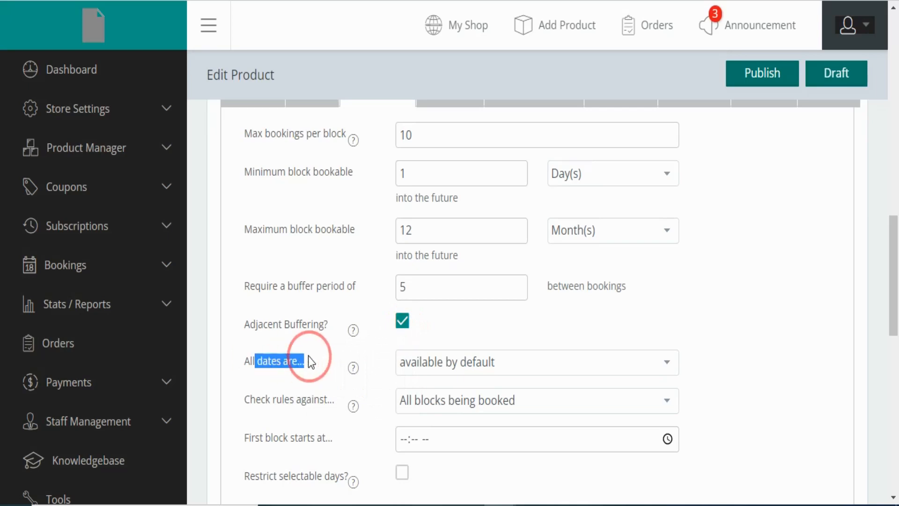
pyautogui.click(310, 360)
pyautogui.moveTo(353, 369)
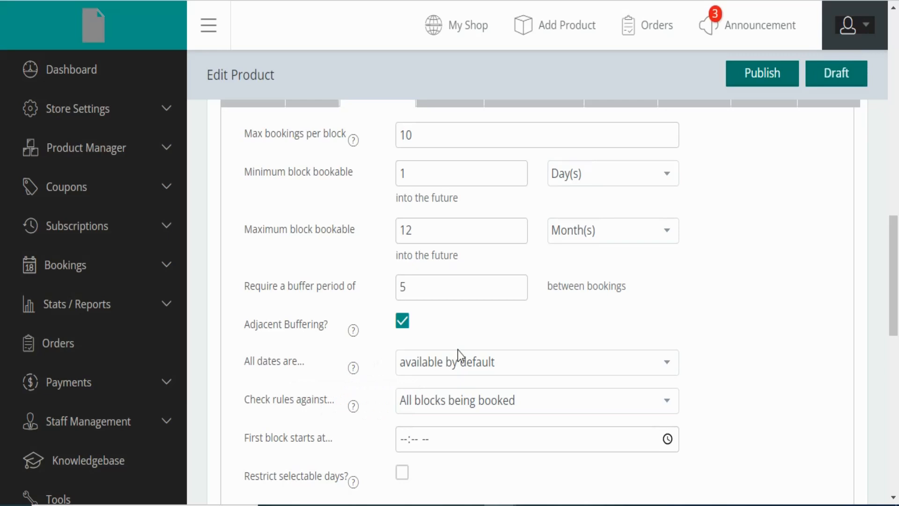
pyautogui.click(642, 364)
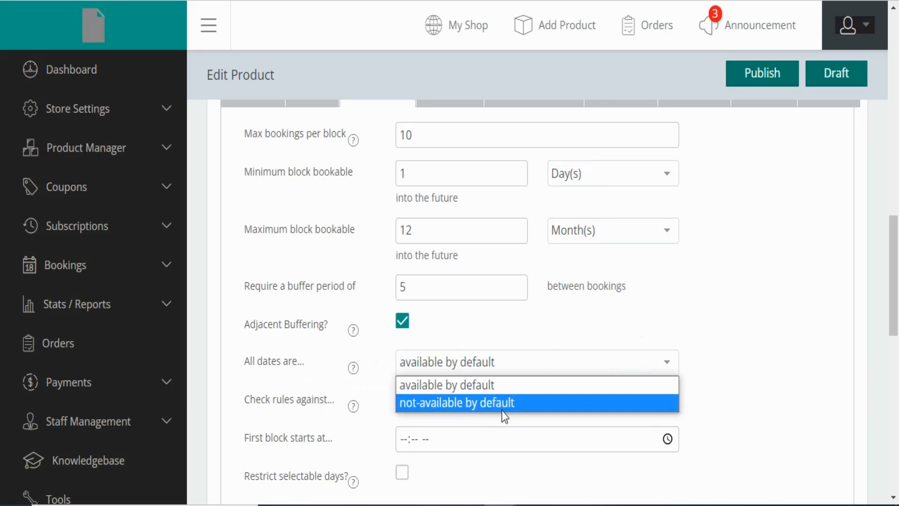
pyautogui.click(450, 384)
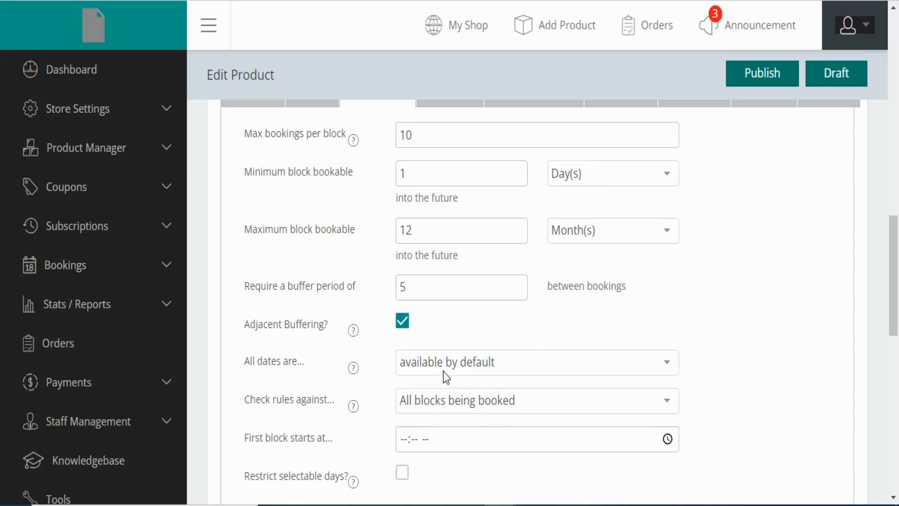
pyautogui.scroll(-2, 452, 358)
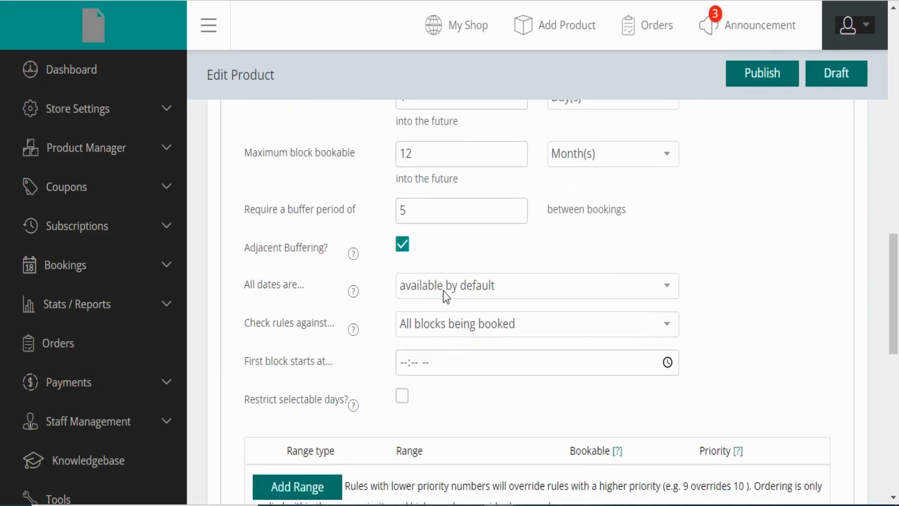
pyautogui.click(443, 291)
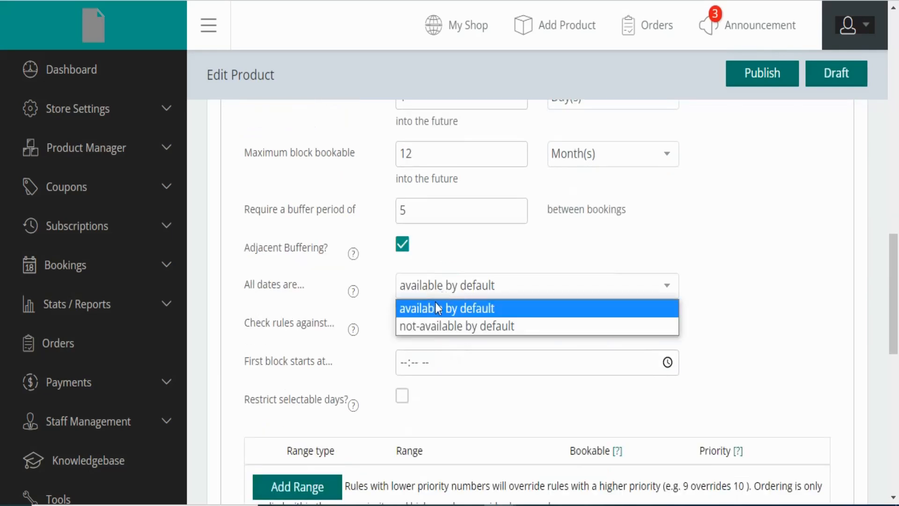
pyautogui.click(419, 326)
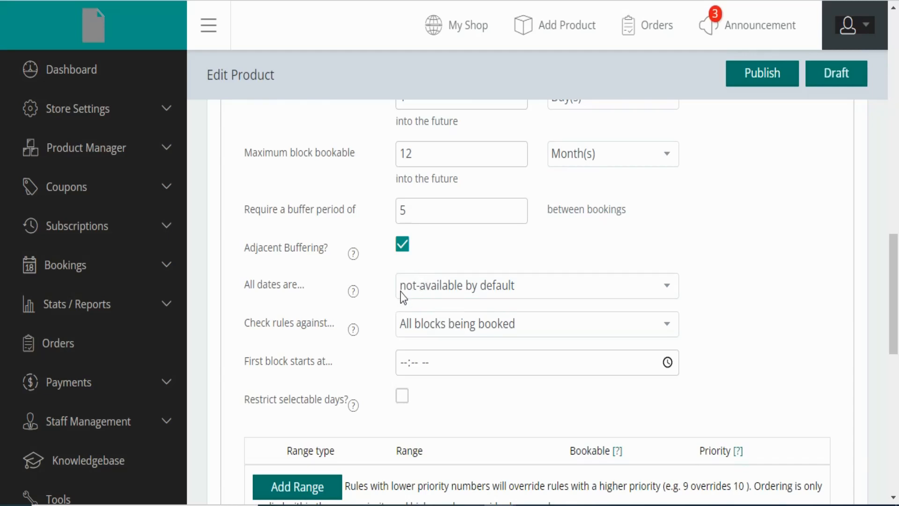
# Have the availability rules checked against the starting block only
pyautogui.click(317, 328)
pyautogui.click(498, 327)
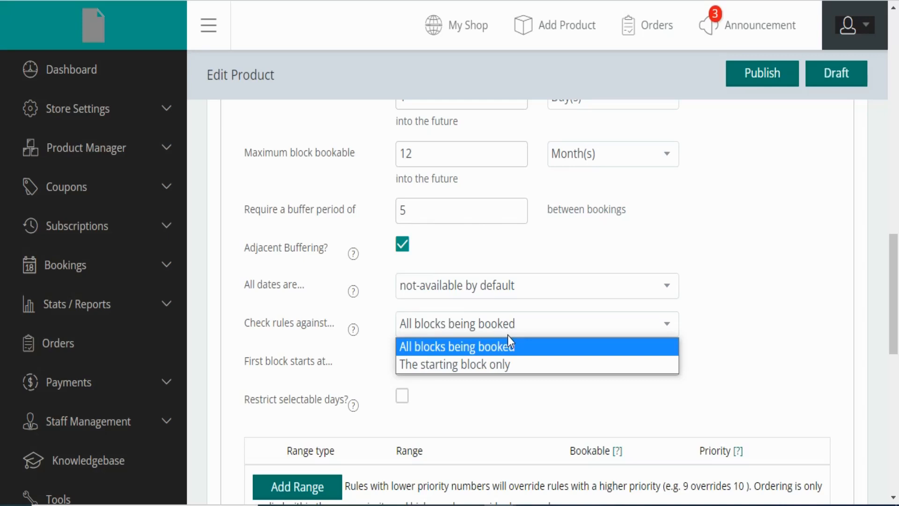
pyautogui.click(501, 360)
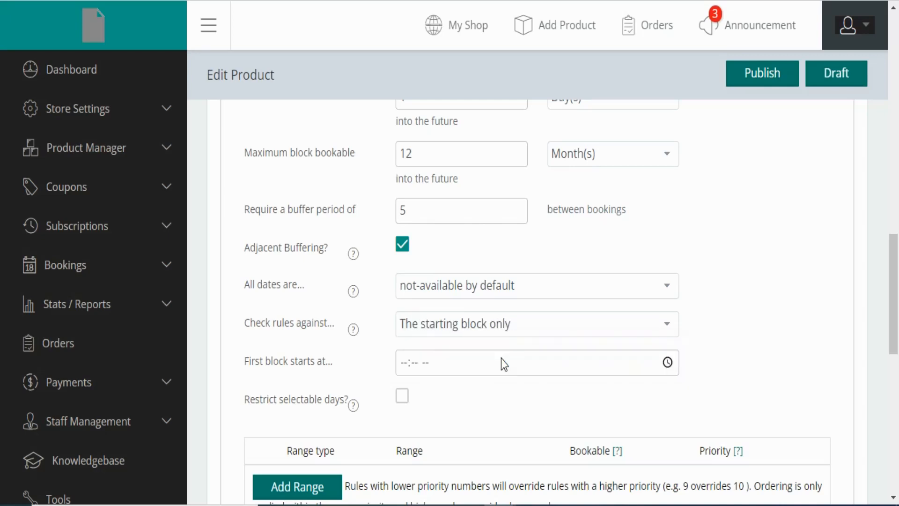
pyautogui.click(514, 325)
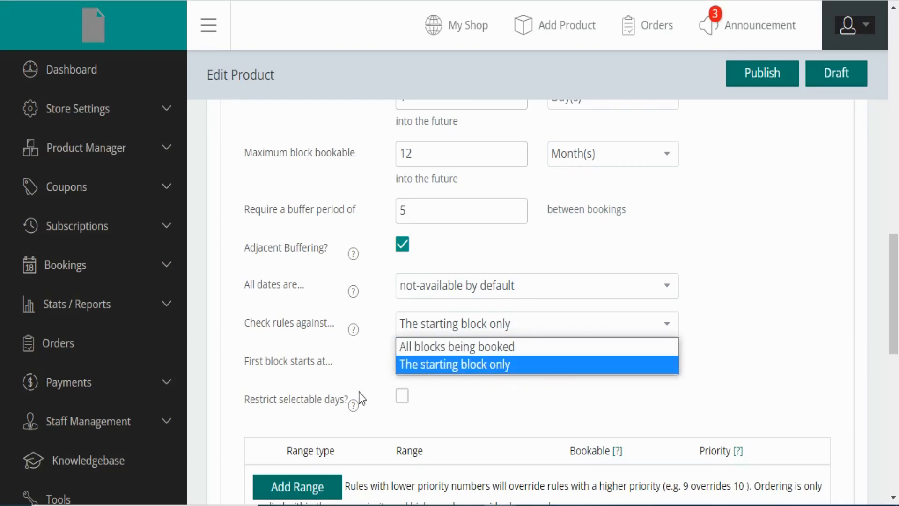
pyautogui.click(282, 363)
# Set the first block to start at 04:10 PM
pyautogui.moveTo(282, 363); pyautogui.dragTo(337, 358)
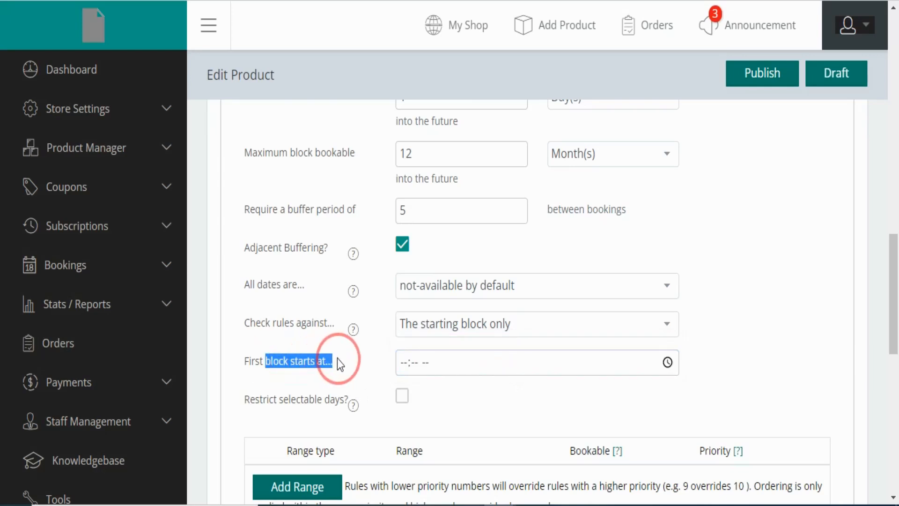
pyautogui.click(668, 362)
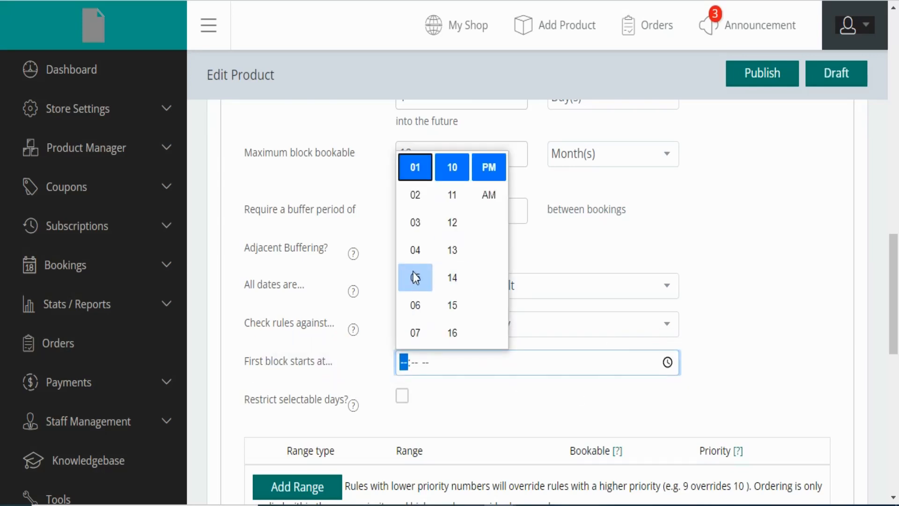
pyautogui.click(415, 249)
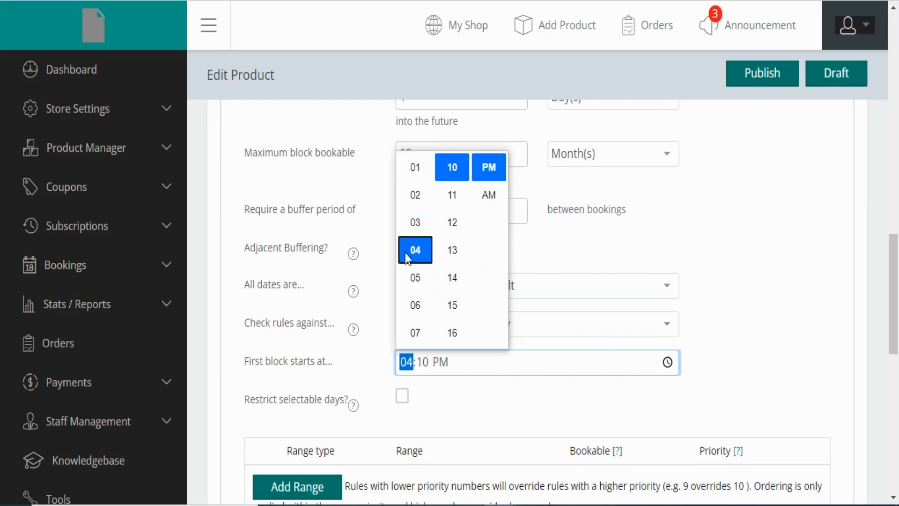
pyautogui.click(476, 384)
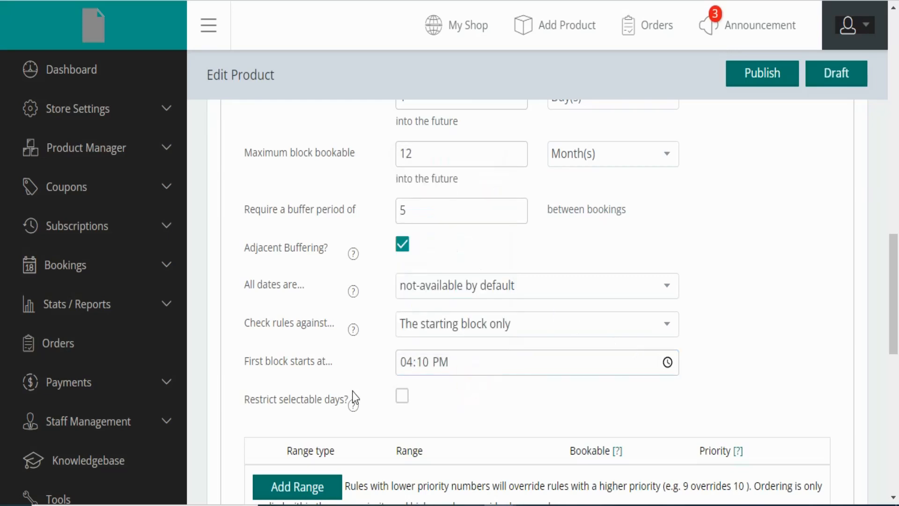
# Restrict the selectable booking days to Sunday and Saturday
pyautogui.moveTo(273, 399); pyautogui.dragTo(263, 399)
pyautogui.moveTo(325, 399); pyautogui.dragTo(274, 407)
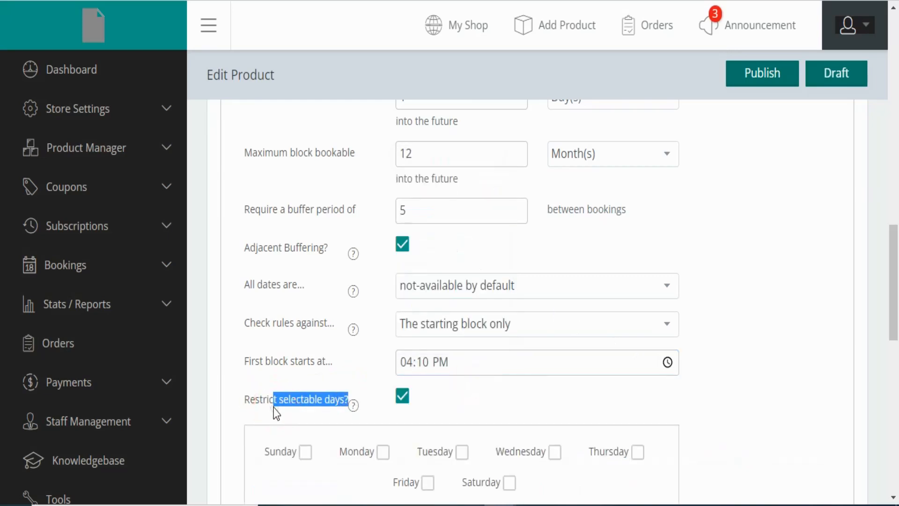
pyautogui.scroll(-3, 449, 404)
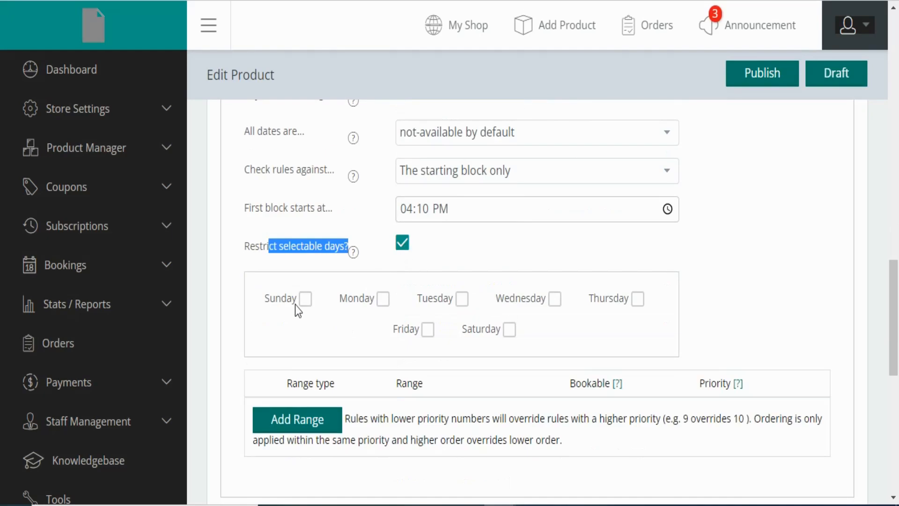
pyautogui.click(306, 301)
pyautogui.click(509, 330)
pyautogui.click(511, 263)
# Add an availability range of type Tuesday running from 02:12 PM to 06:12 PM
pyautogui.scroll(-3, 501, 273)
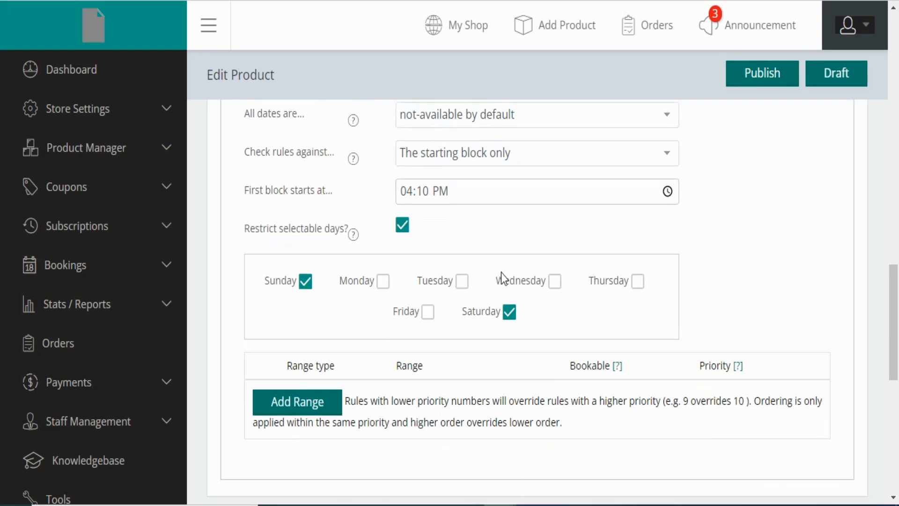
pyautogui.click(313, 267)
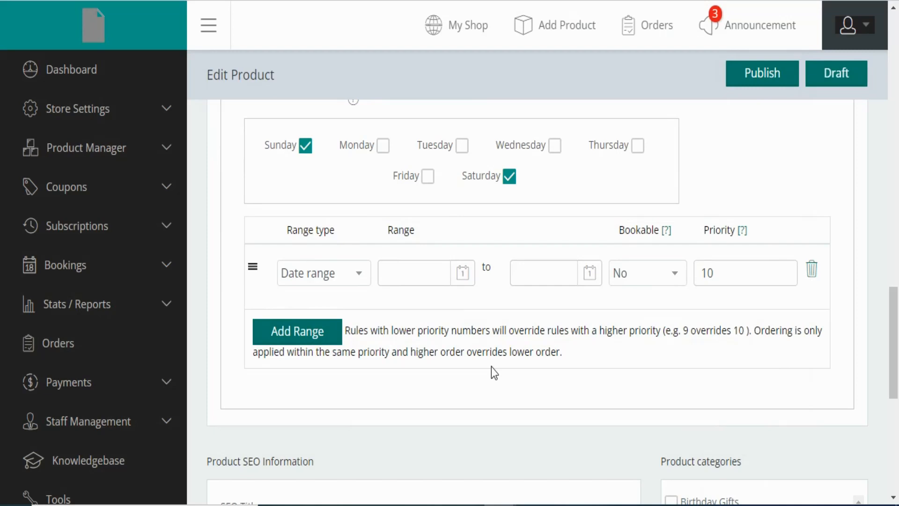
pyautogui.click(361, 274)
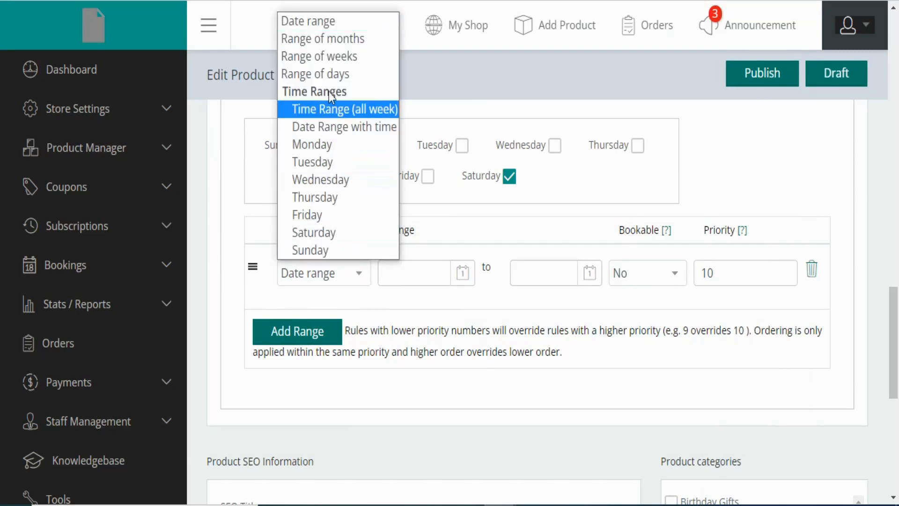
pyautogui.click(311, 168)
pyautogui.click(457, 273)
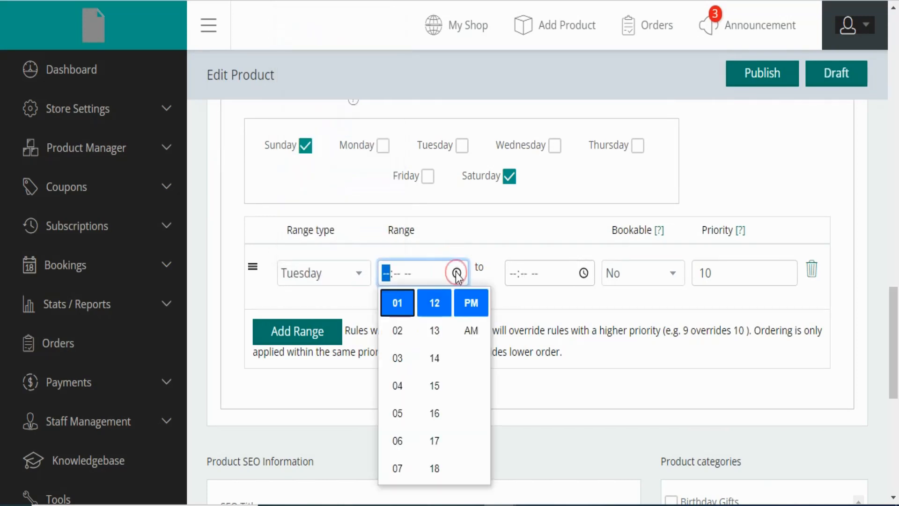
pyautogui.click(404, 325)
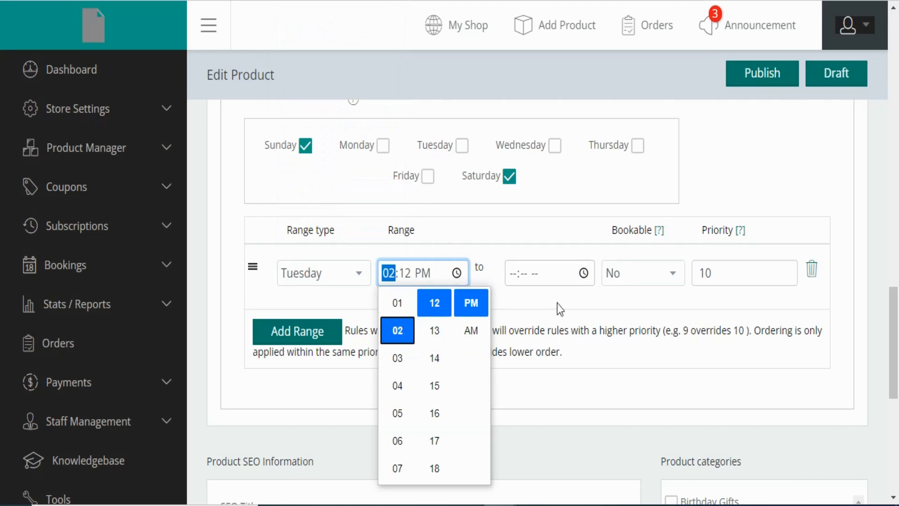
pyautogui.click(584, 274)
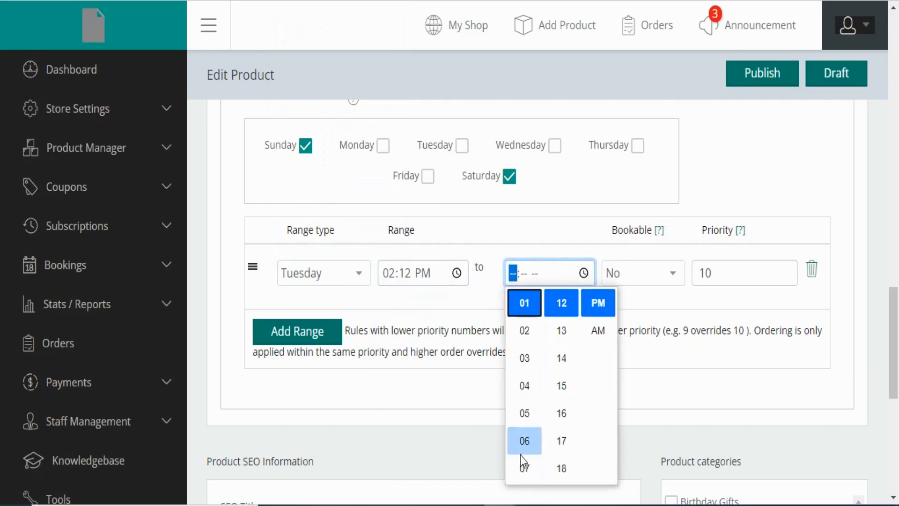
pyautogui.click(522, 443)
pyautogui.click(648, 302)
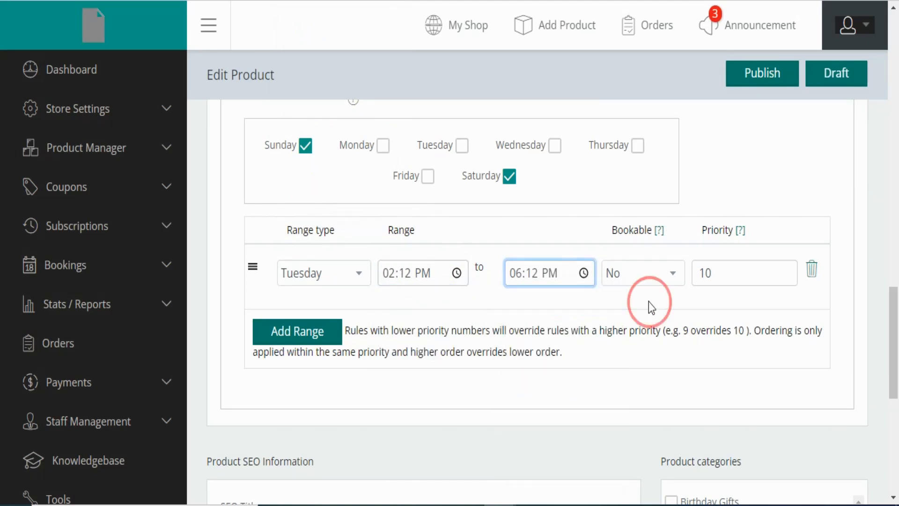
# Make the Tuesday availability range bookable and set its priority to 1
pyautogui.click(670, 275)
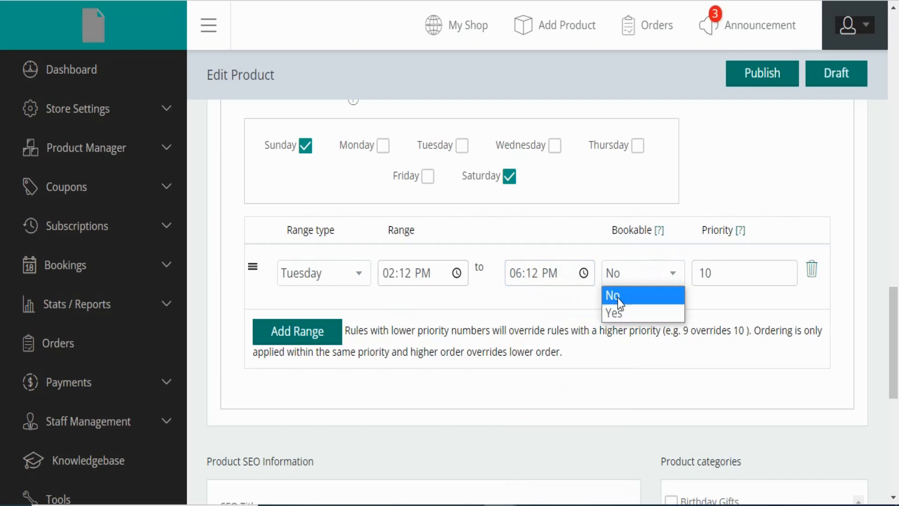
pyautogui.click(623, 313)
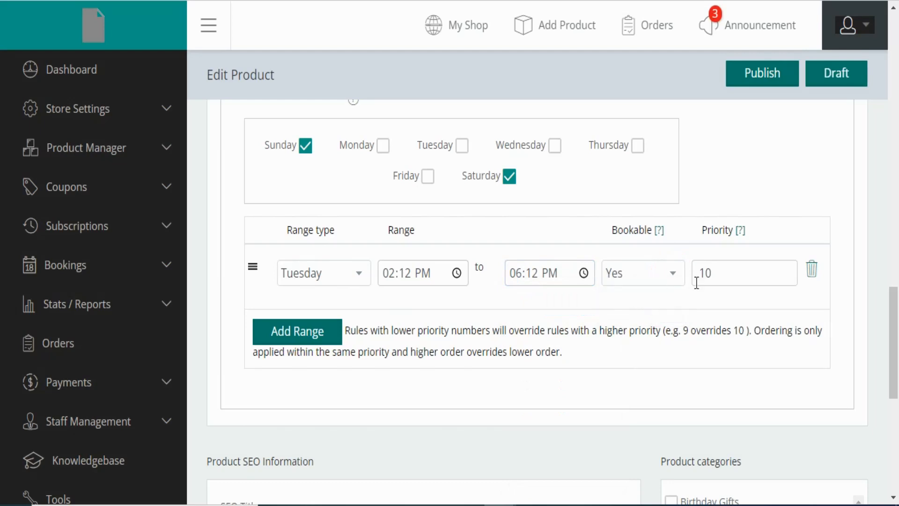
pyautogui.click(735, 272)
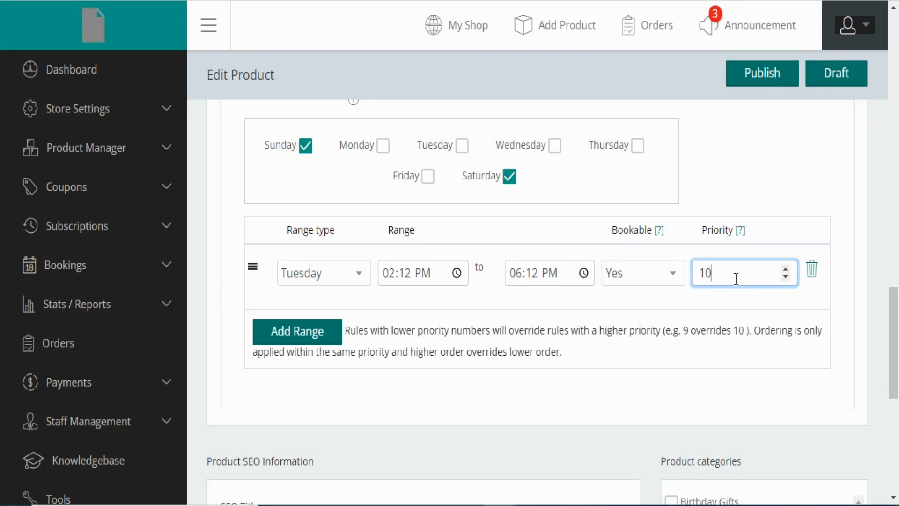
pyautogui.press('BackSpace')
# Add a second availability range of type Thursday running from 07:12 PM to 05:12 PM
pyautogui.click(281, 331)
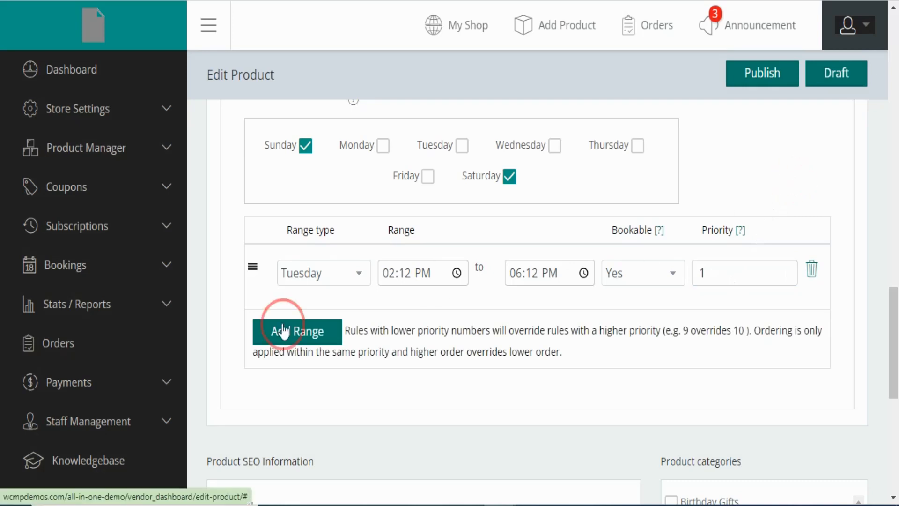
pyautogui.click(349, 338)
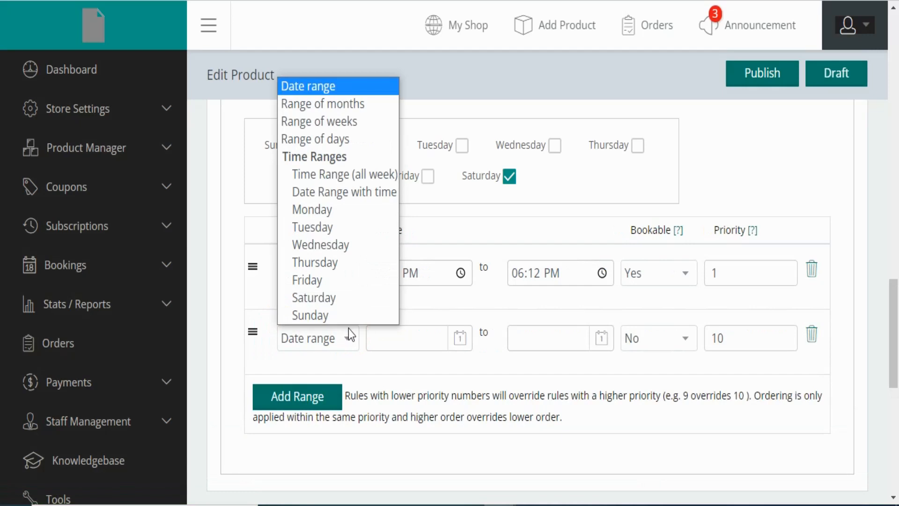
pyautogui.click(336, 262)
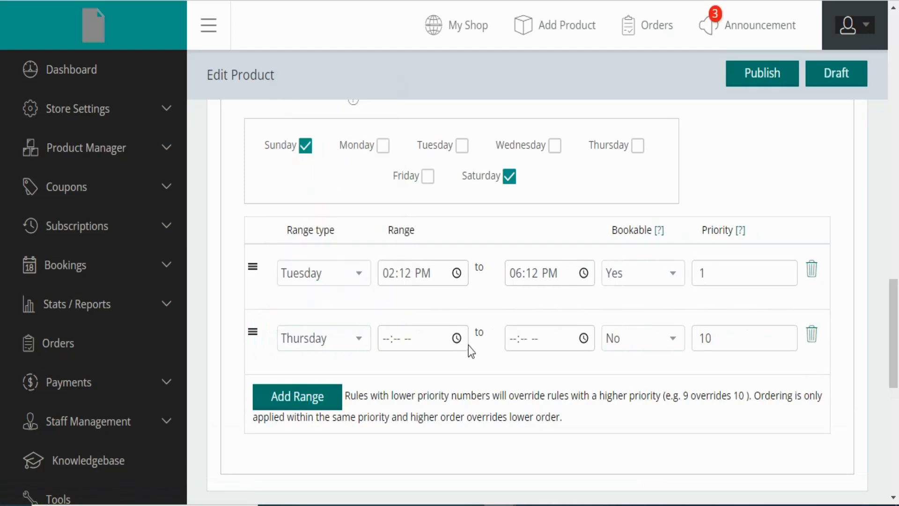
pyautogui.click(457, 338)
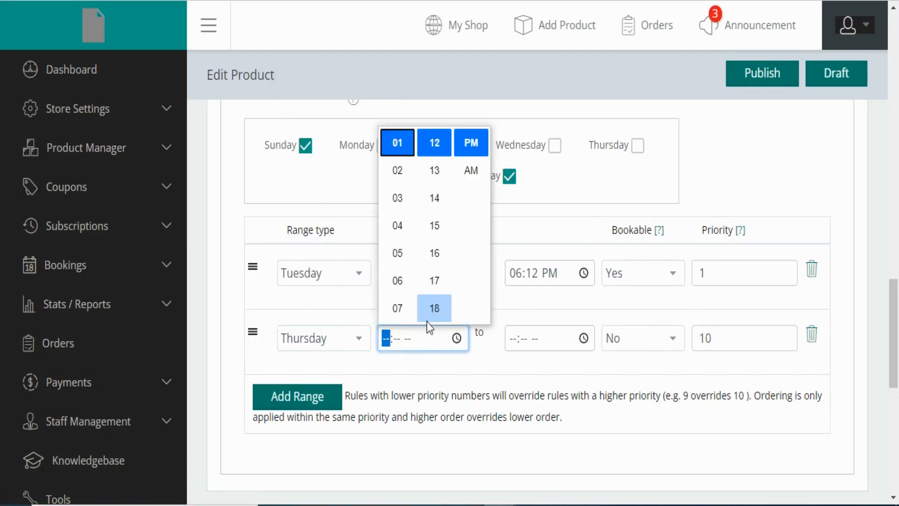
pyautogui.click(397, 308)
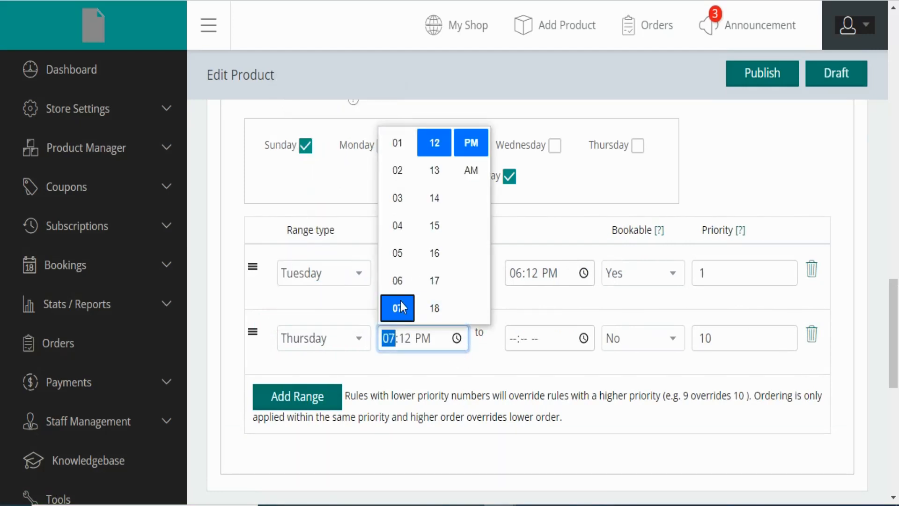
pyautogui.click(583, 338)
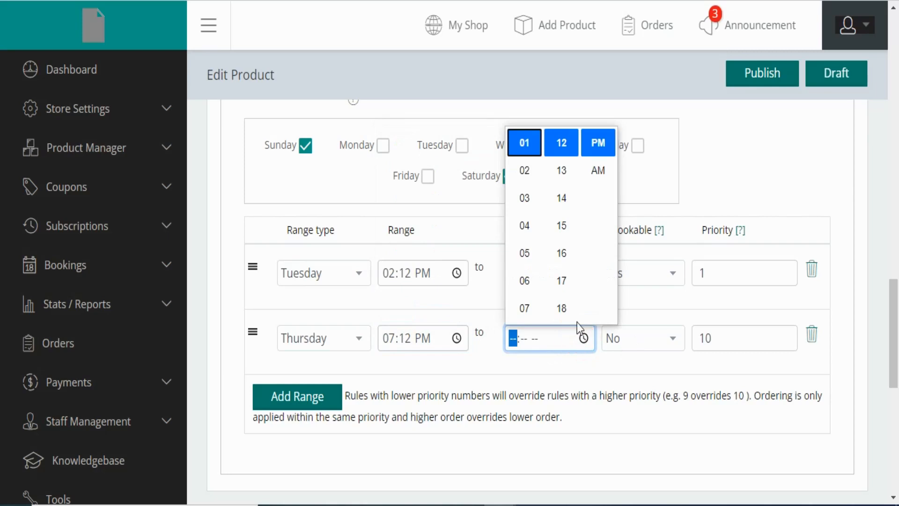
pyautogui.click(524, 252)
# Make the Thursday range bookable with priority 1 and set the Tuesday range's priority to 2
pyautogui.click(668, 335)
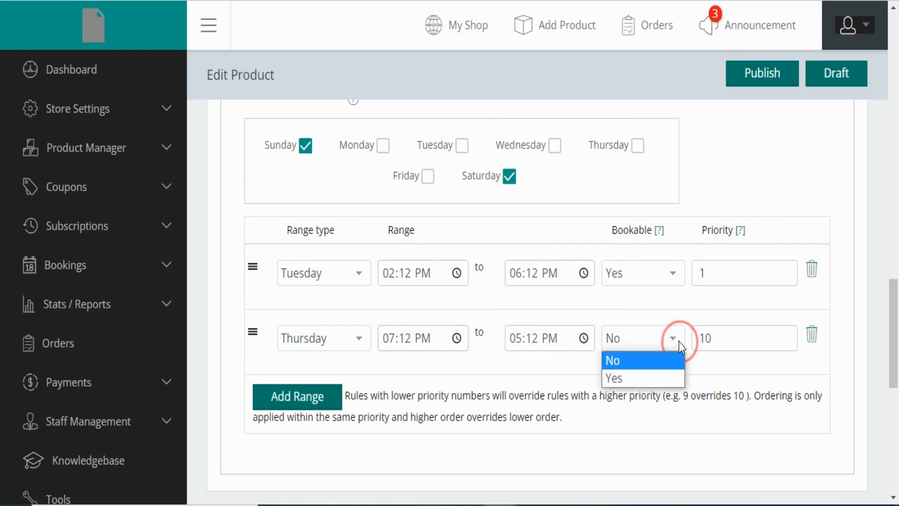
pyautogui.click(637, 373)
pyautogui.doubleClick(724, 344)
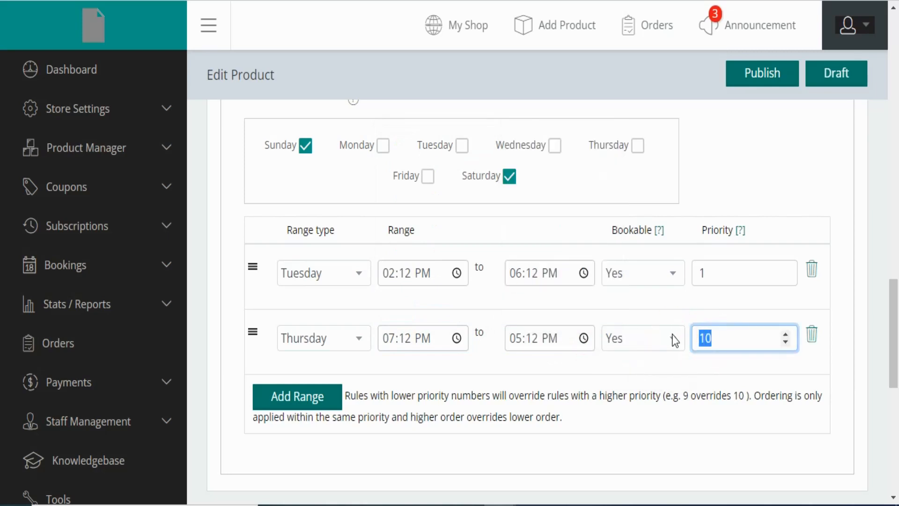
pyautogui.write('1')
pyautogui.doubleClick(703, 280)
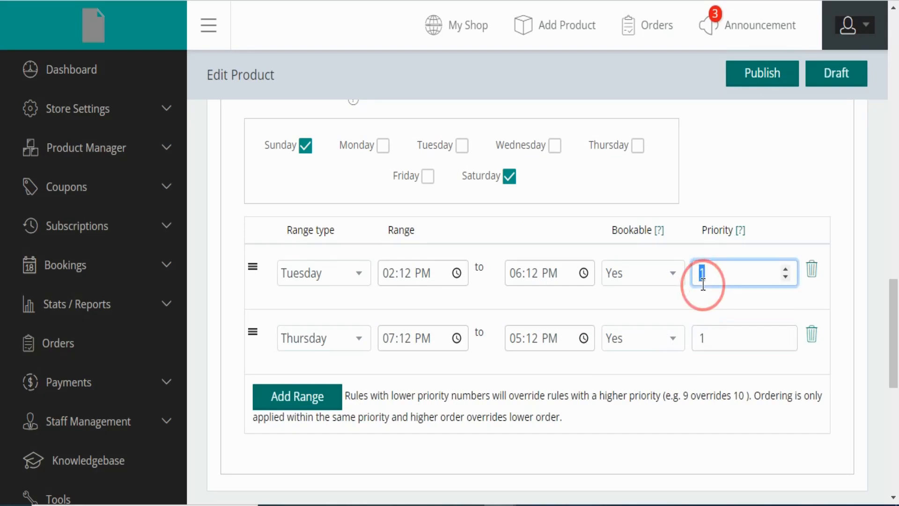
pyautogui.write('2')
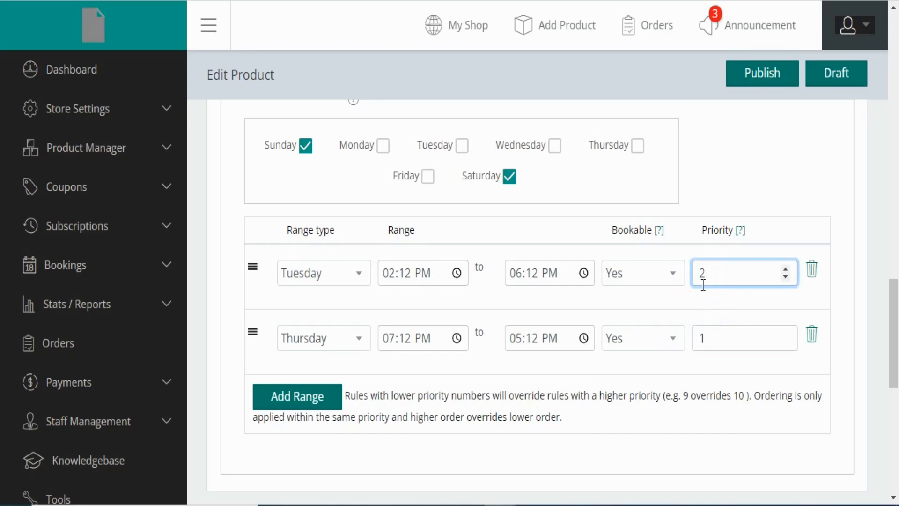
# Enable resources for the bookable product and label them Gym Service
pyautogui.scroll(4, 700, 328)
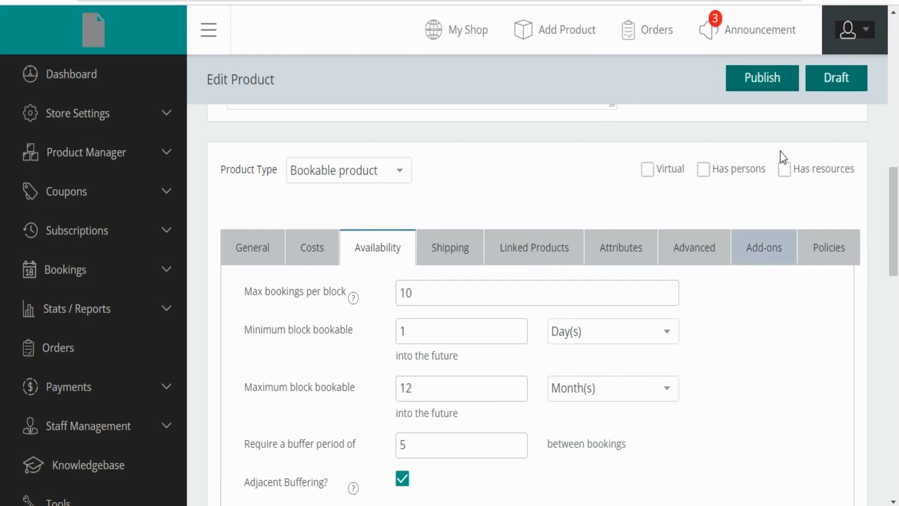
pyautogui.click(785, 170)
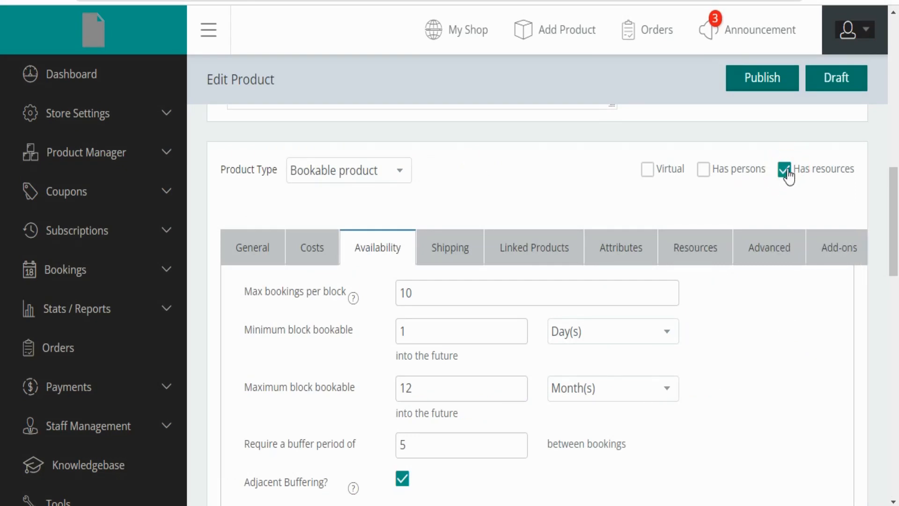
pyautogui.click(702, 257)
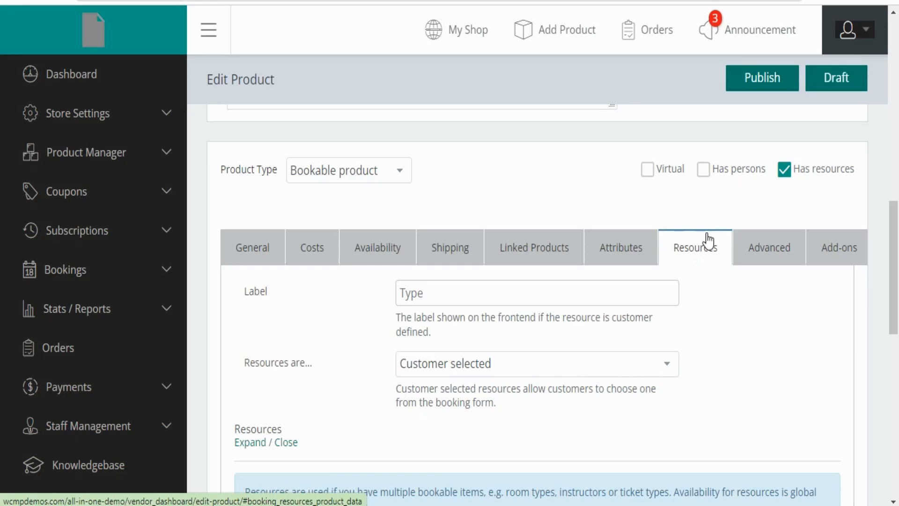
pyautogui.scroll(-5, 650, 415)
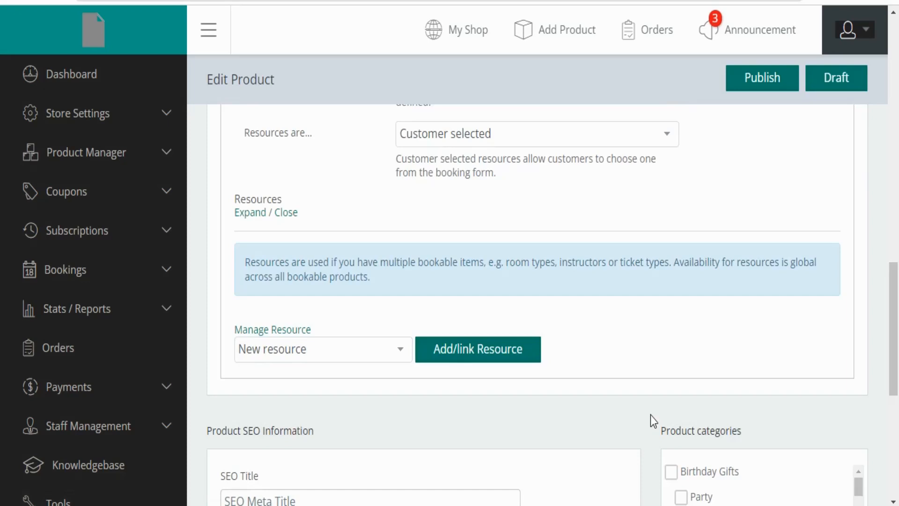
pyautogui.scroll(3, 650, 415)
pyautogui.scroll(3, 694, 395)
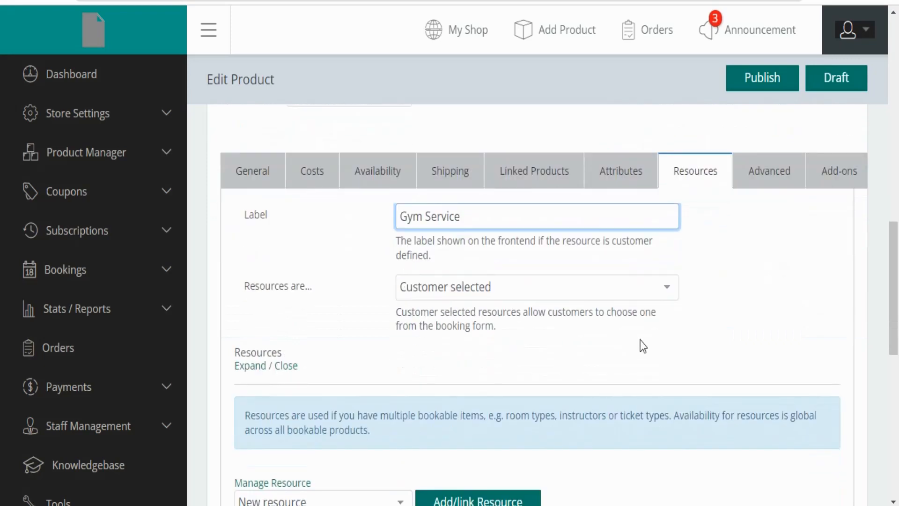
# Check which assignment options are offered for how the product's resources are allocated
pyautogui.moveTo(244, 285); pyautogui.dragTo(572, 290)
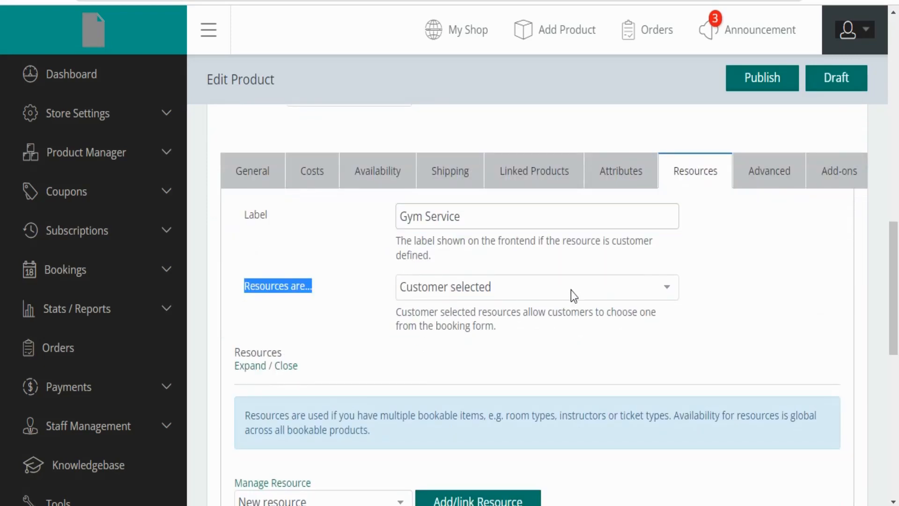
pyautogui.click(391, 317)
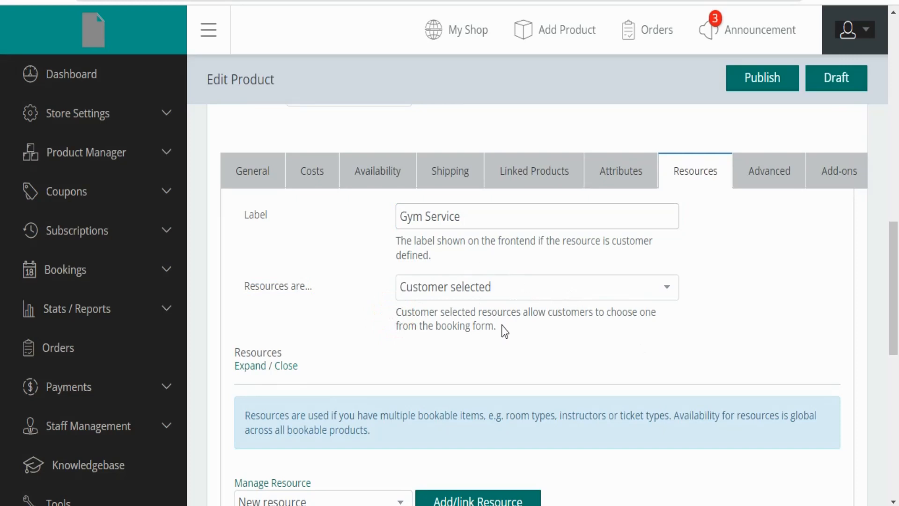
pyautogui.click(665, 290)
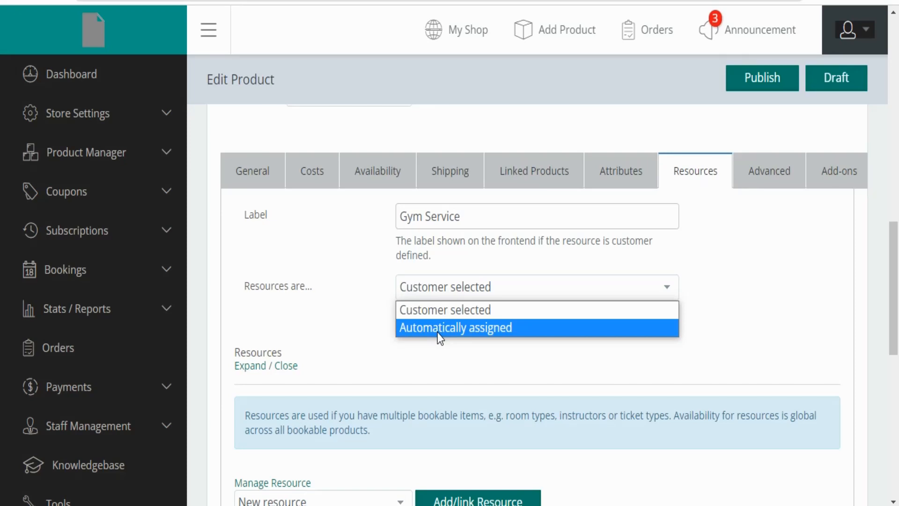
pyautogui.click(364, 361)
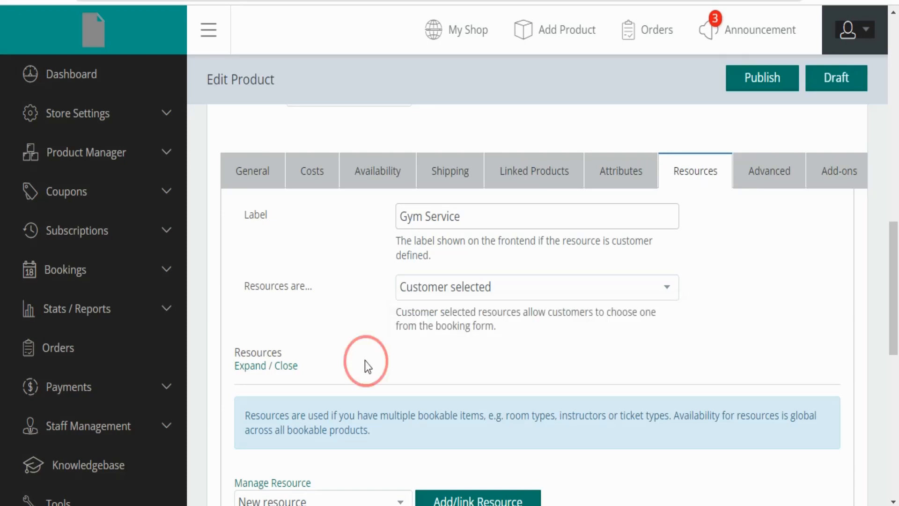
# Add a new resource named Gym service to the product
pyautogui.scroll(-7, 365, 361)
pyautogui.scroll(3, 365, 361)
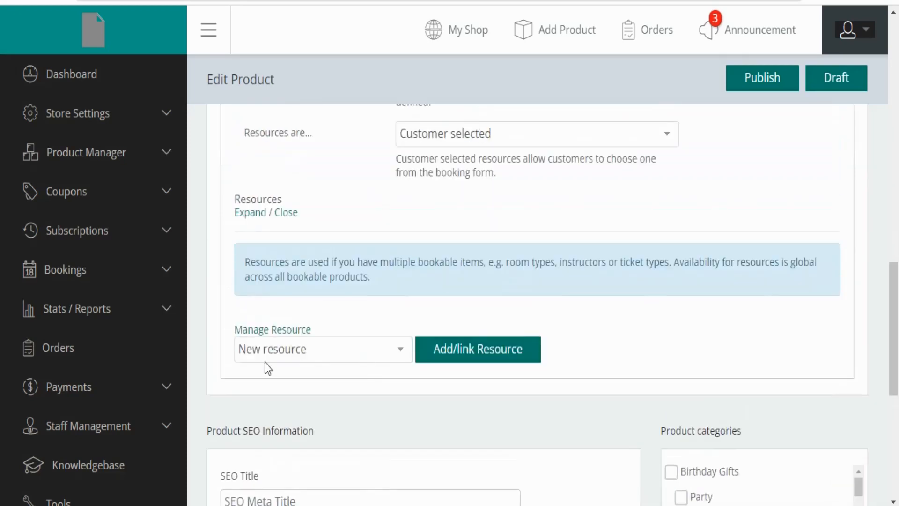
pyautogui.click(453, 354)
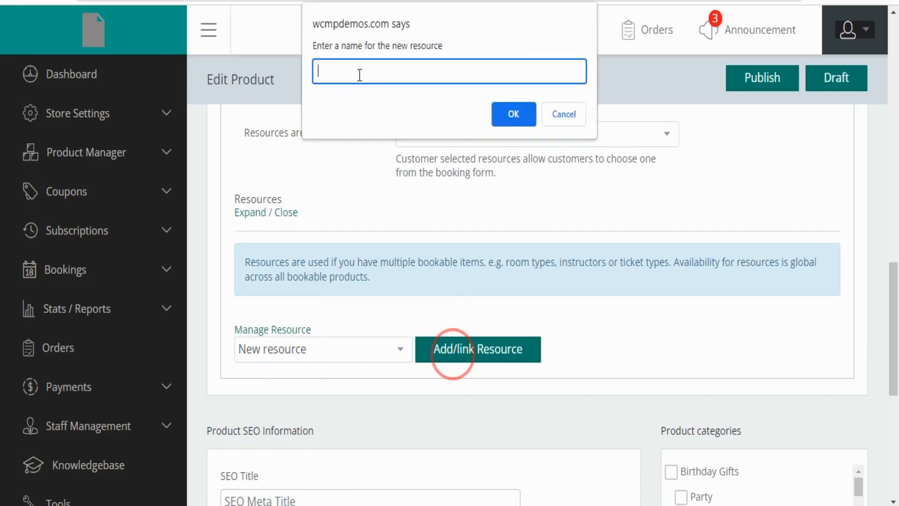
pyautogui.write('Gym service')
pyautogui.click(508, 111)
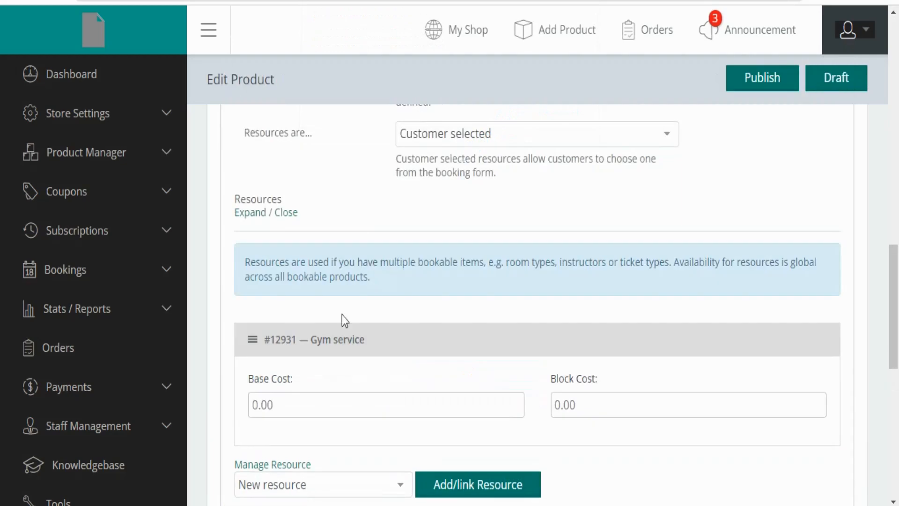
# Enable persons for the bookable product and open the persons settings
pyautogui.scroll(-3, 389, 379)
pyautogui.scroll(10, 375, 347)
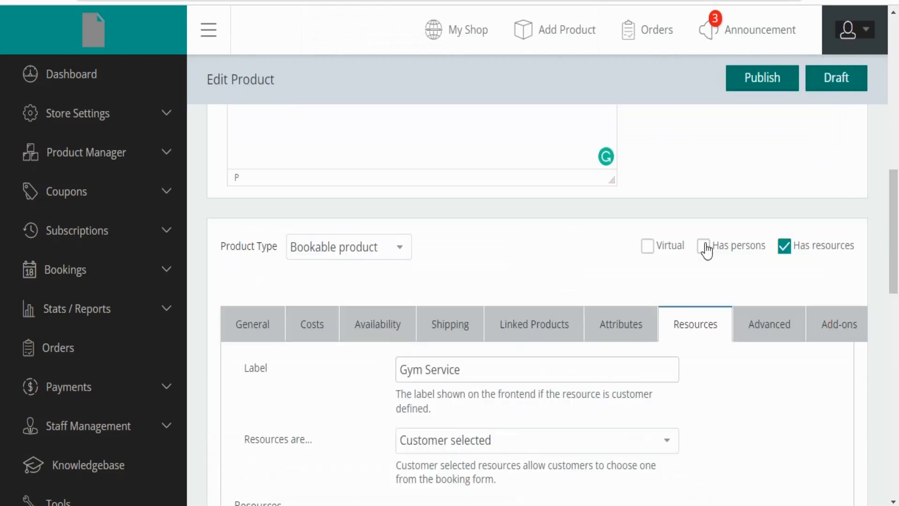
pyautogui.click(705, 247)
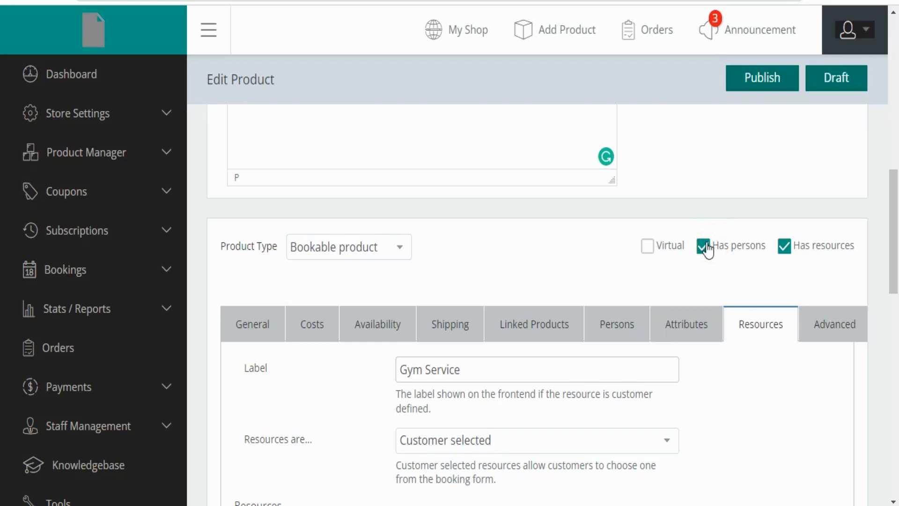
pyautogui.click(612, 335)
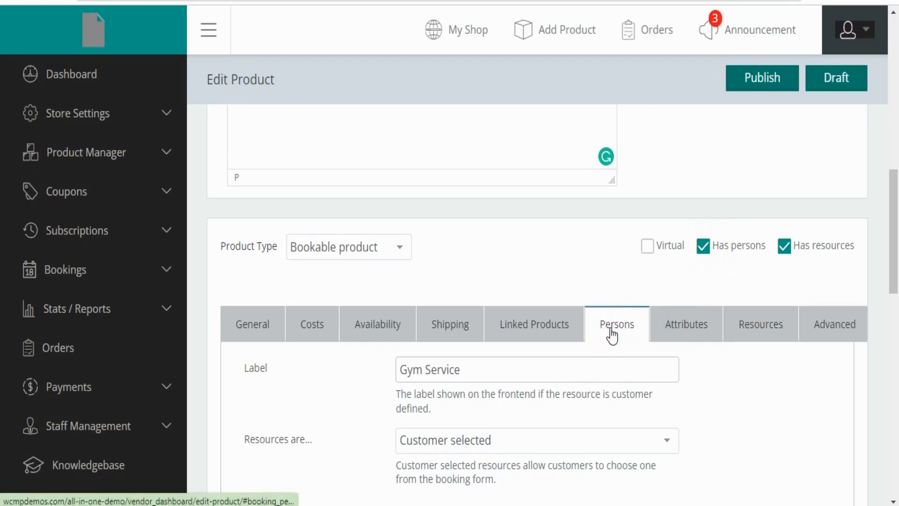
# Set the persons per booking to a minimum of 50 and a maximum of 150
pyautogui.scroll(-5, 608, 333)
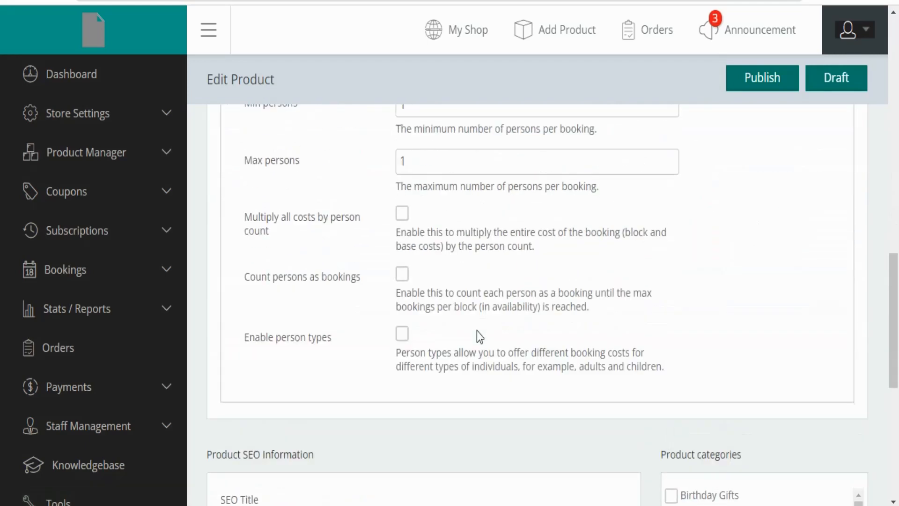
pyautogui.scroll(5, 478, 334)
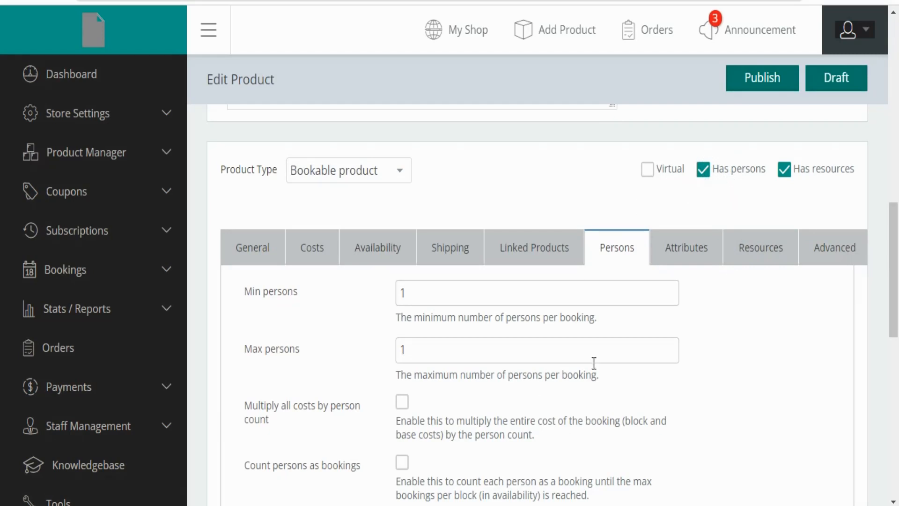
pyautogui.scroll(-2, 550, 347)
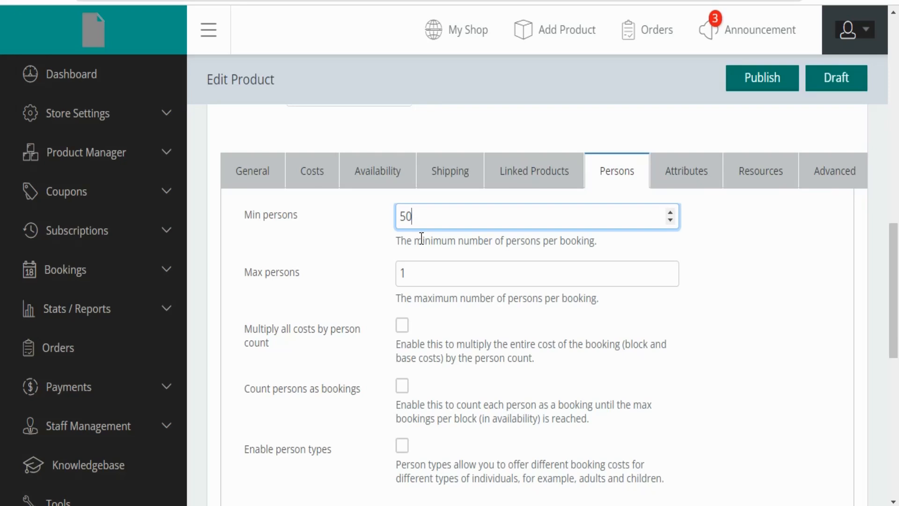
pyautogui.doubleClick(400, 274)
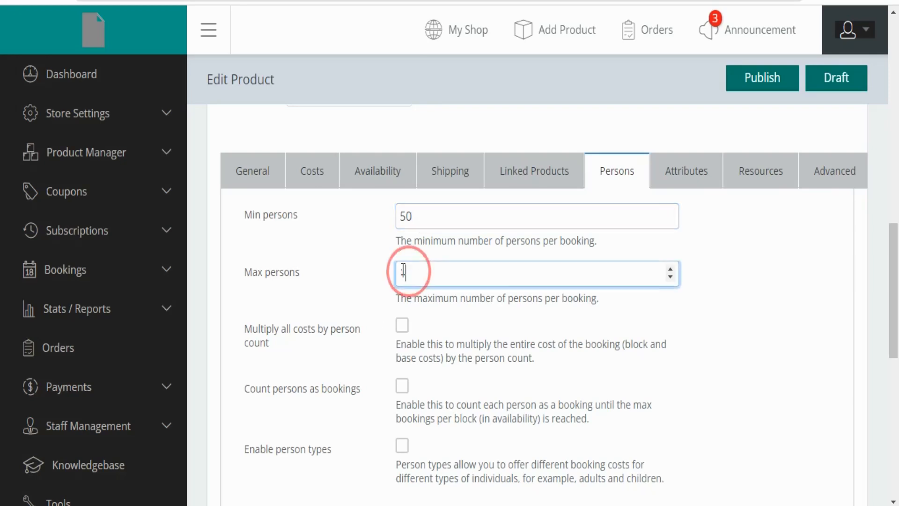
pyautogui.write('150')
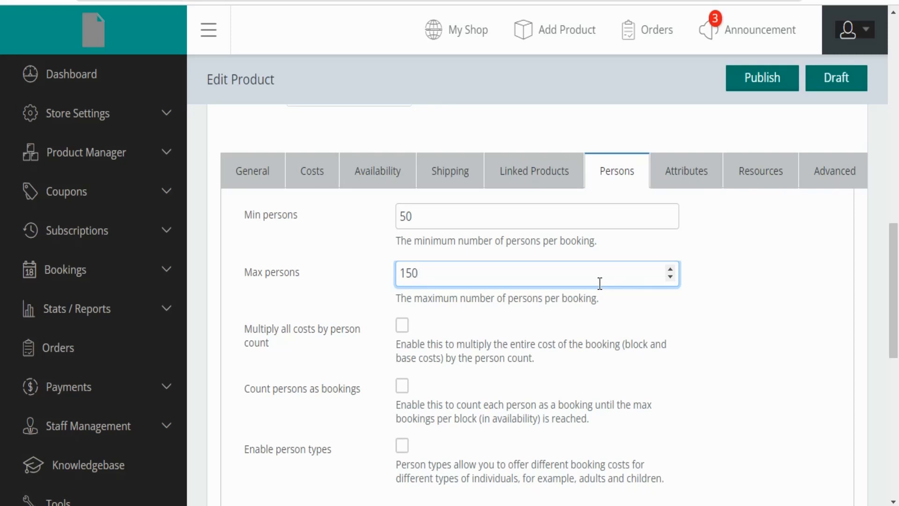
# Have all booking costs multiplied by the person count
pyautogui.moveTo(258, 329); pyautogui.dragTo(277, 339)
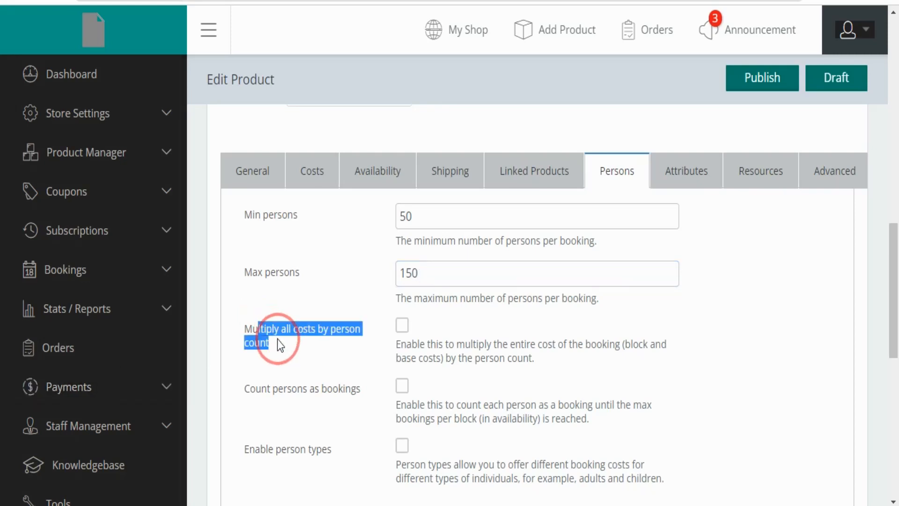
pyautogui.click(283, 349)
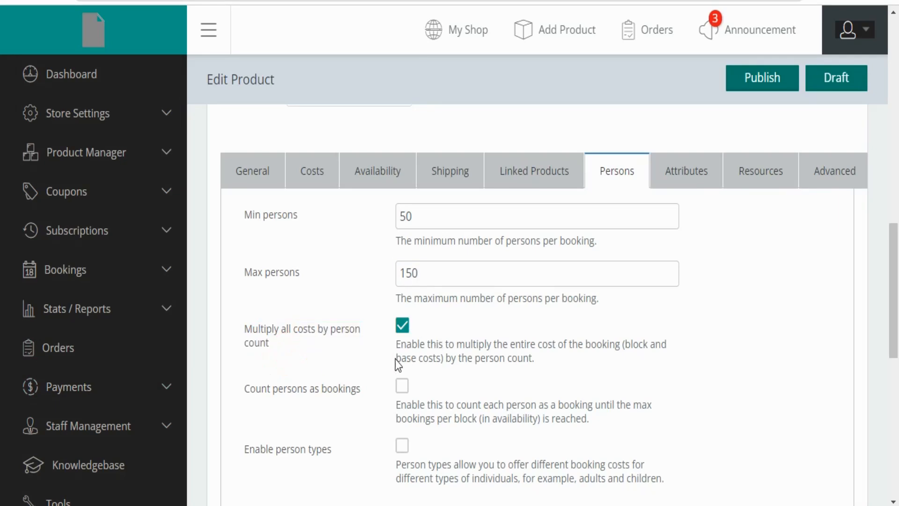
# Have each person counted as a booking until the maximum bookings per block is reached
pyautogui.moveTo(403, 355)
pyautogui.mouseDown()
pyautogui.moveTo(473, 359)
pyautogui.moveTo(402, 351)
pyautogui.mouseUp()
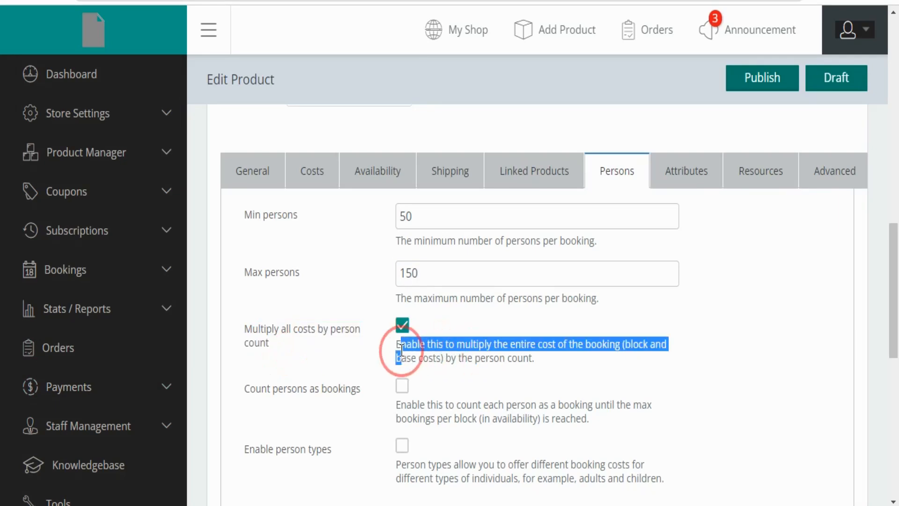
pyautogui.click(555, 358)
pyautogui.scroll(-2, 395, 366)
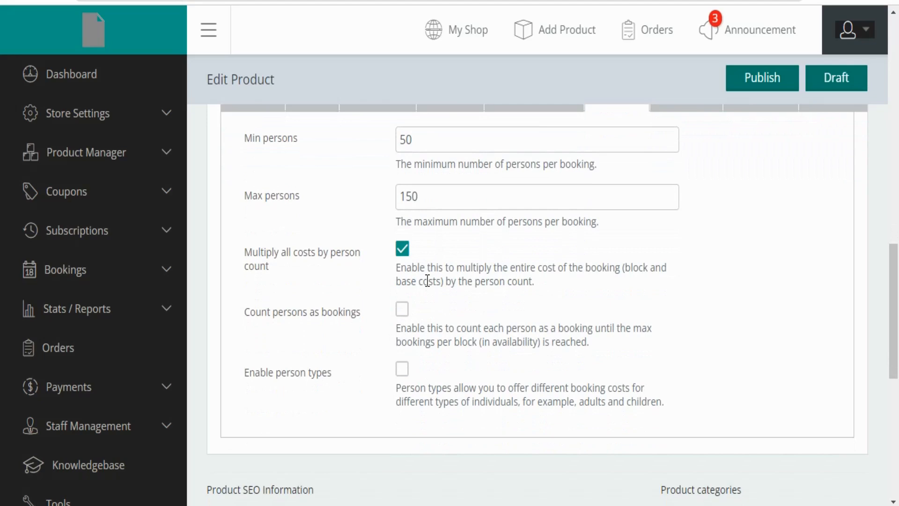
pyautogui.moveTo(250, 312); pyautogui.dragTo(354, 334)
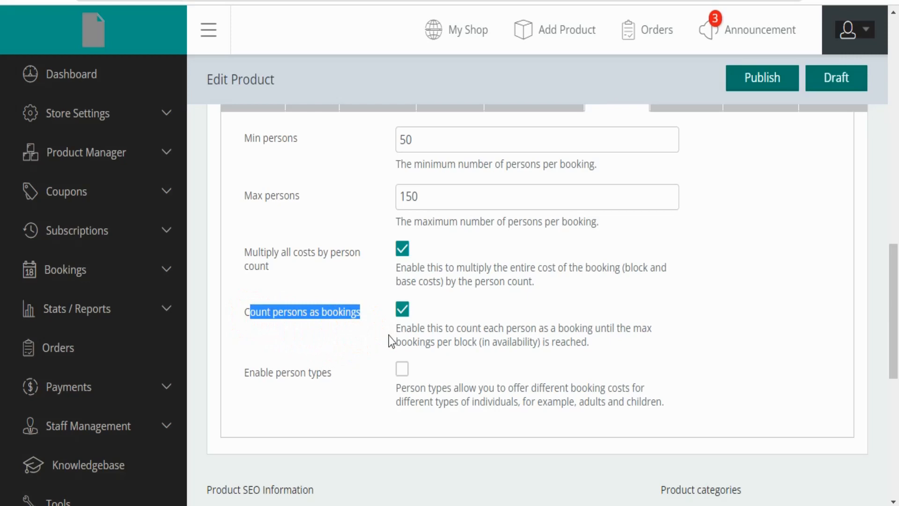
pyautogui.click(356, 320)
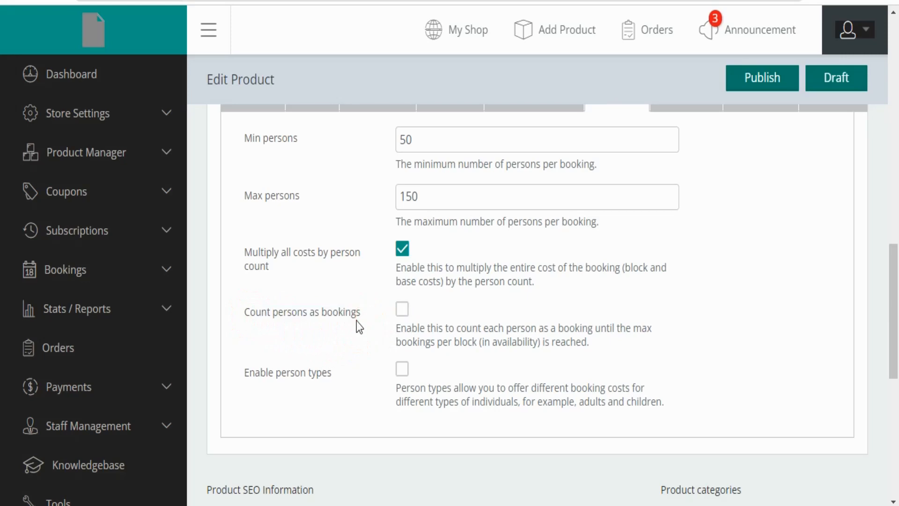
pyautogui.click(406, 312)
# Enable person types for the bookable product and add a new person type
pyautogui.moveTo(243, 373); pyautogui.dragTo(320, 385)
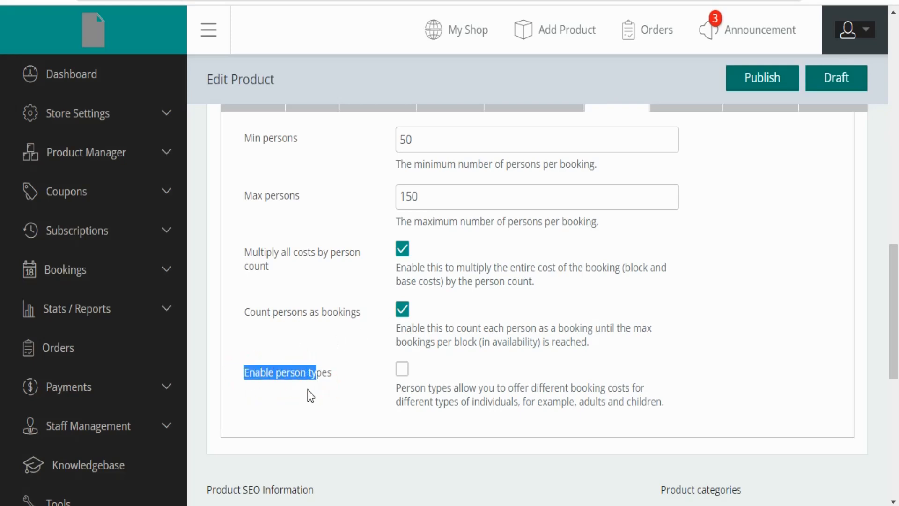
pyautogui.click(308, 389)
pyautogui.click(404, 369)
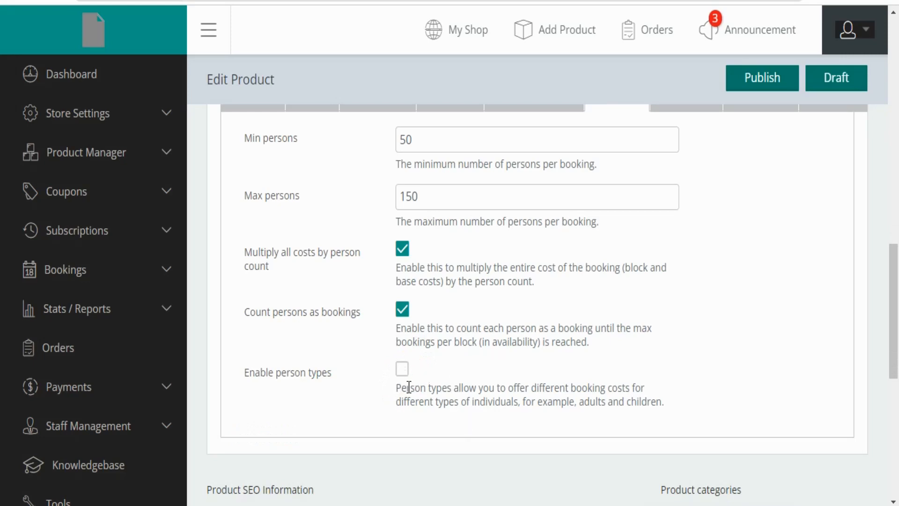
pyautogui.click(402, 369)
pyautogui.scroll(-3, 400, 373)
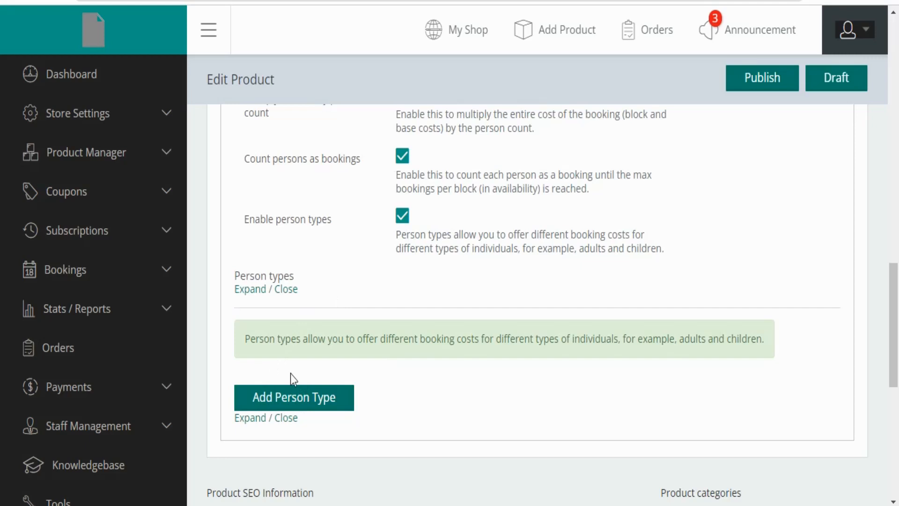
pyautogui.click(293, 398)
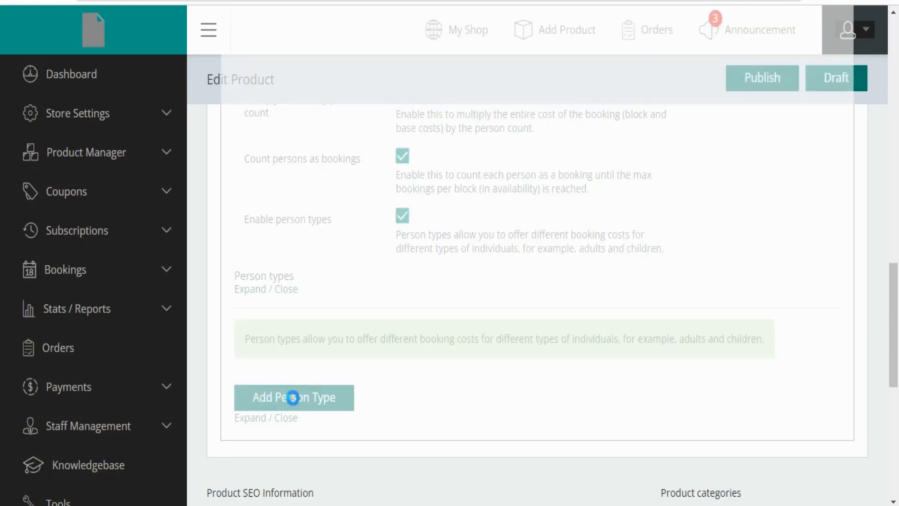
pyautogui.scroll(-3, 330, 342)
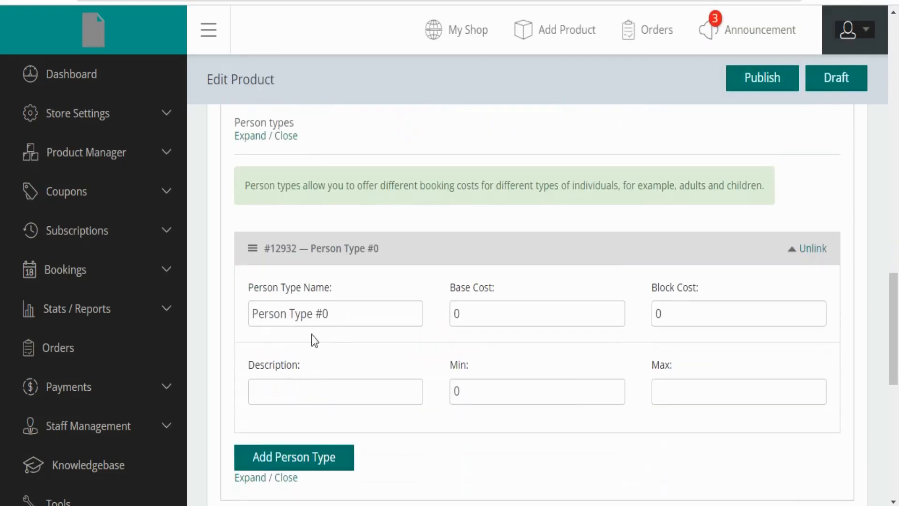
# Name the new person type Women and give it a base cost of 150 and a block cost of 100
pyautogui.moveTo(333, 313); pyautogui.dragTo(246, 300)
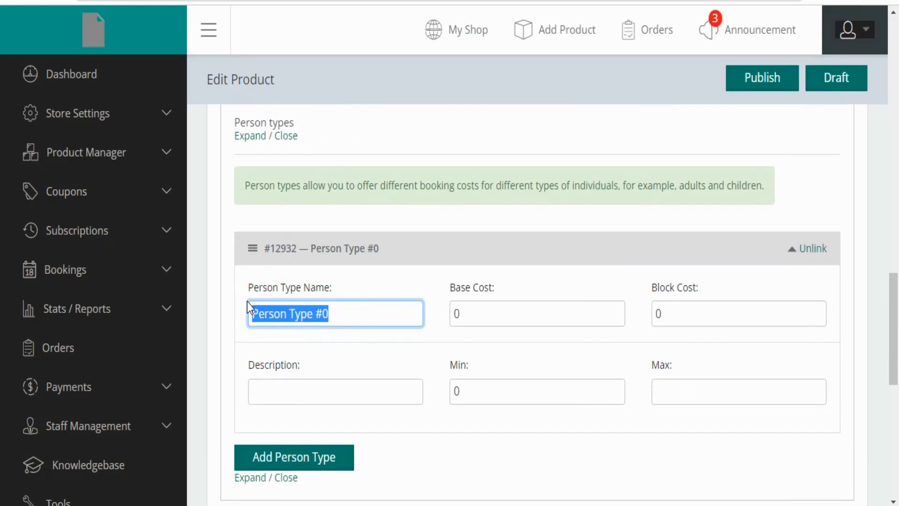
pyautogui.write('Wo')
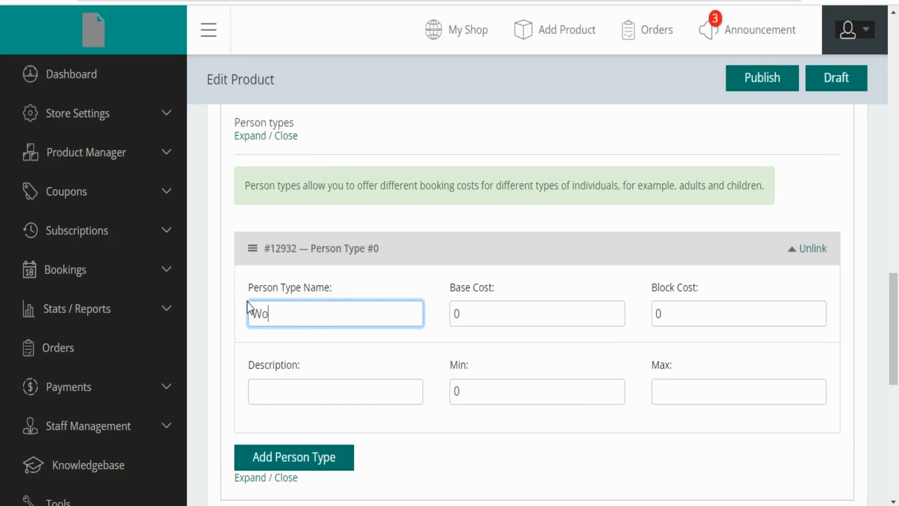
pyautogui.write('men')
pyautogui.click(448, 314)
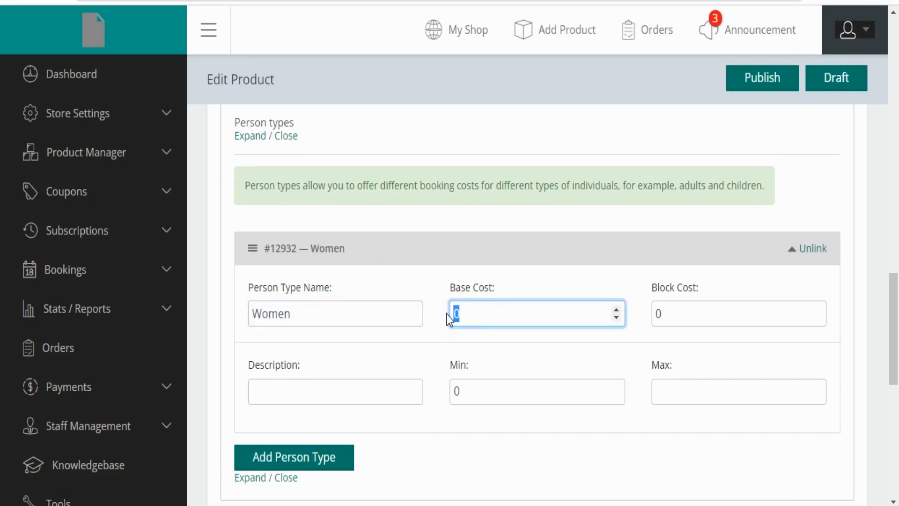
pyautogui.write('150')
pyautogui.click(654, 319)
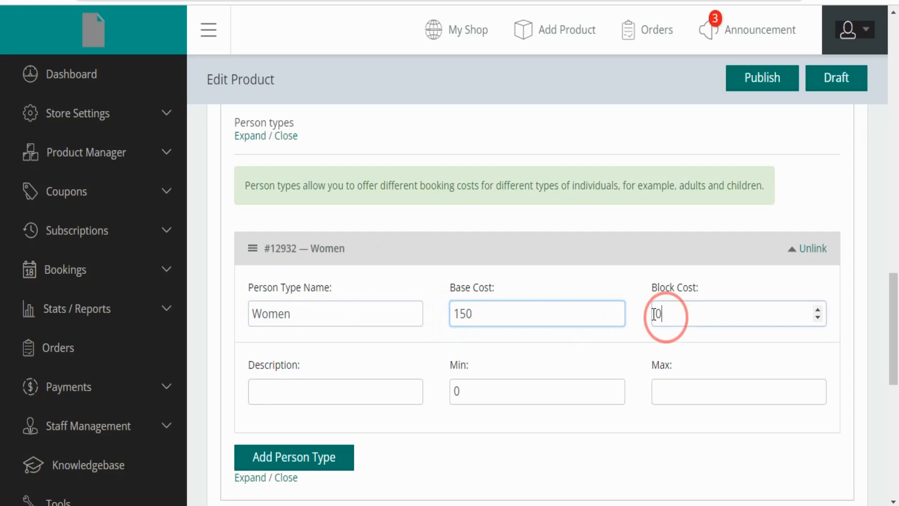
pyautogui.write('100')
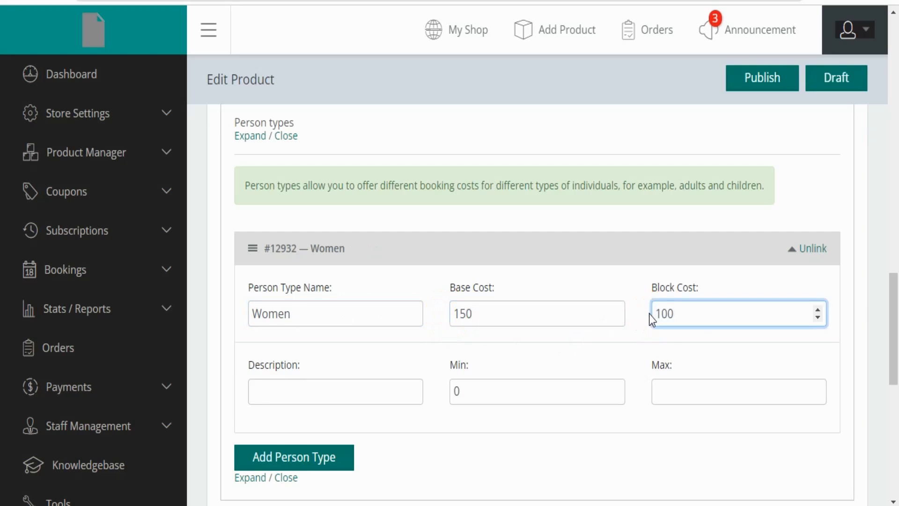
# Describe the Women person type as "age above 18" and set its minimum to 100 and maximum to 250
pyautogui.click(290, 381)
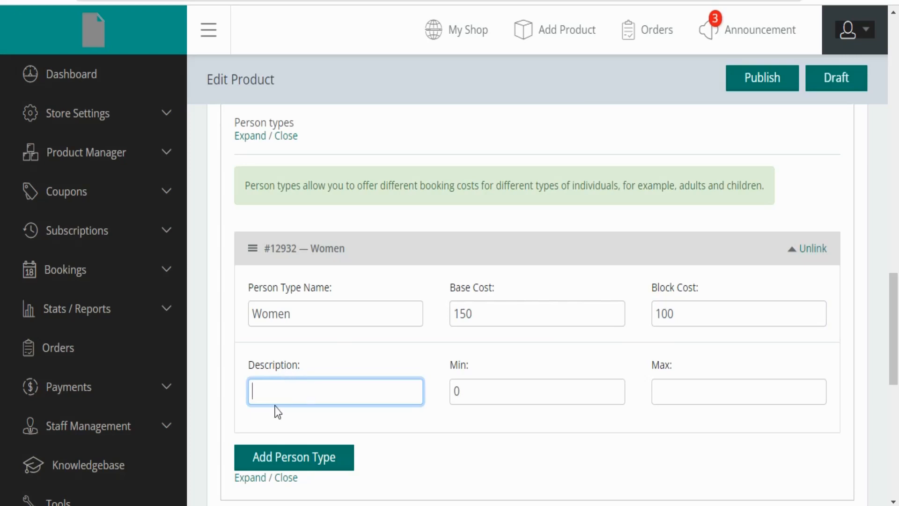
pyautogui.write('age above 18')
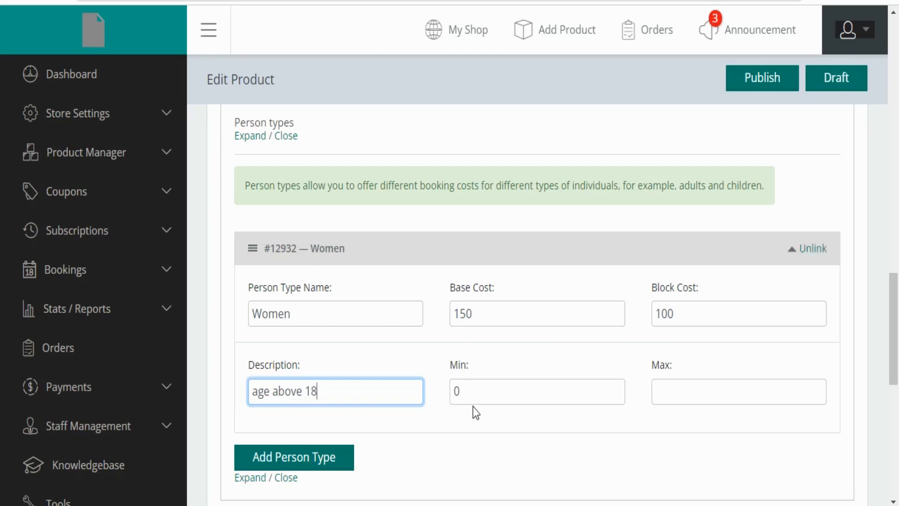
pyautogui.doubleClick(468, 391)
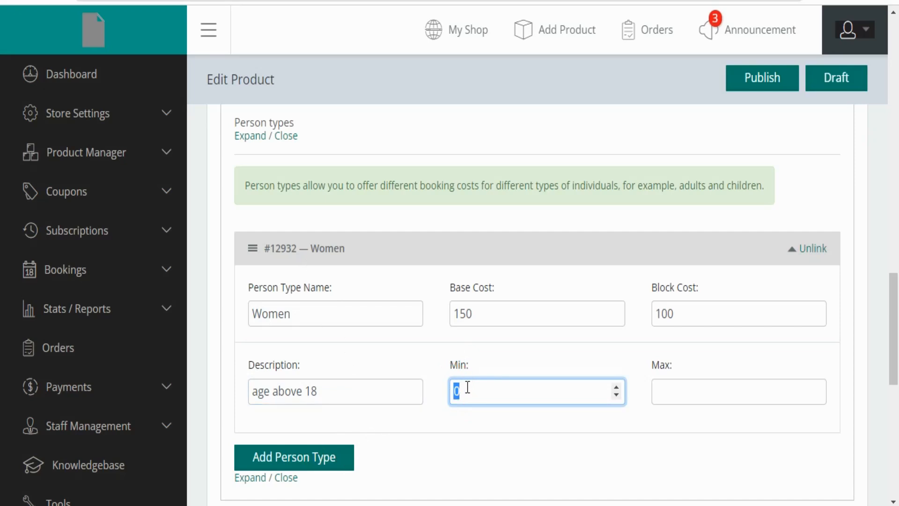
pyautogui.write('100')
pyautogui.click(530, 456)
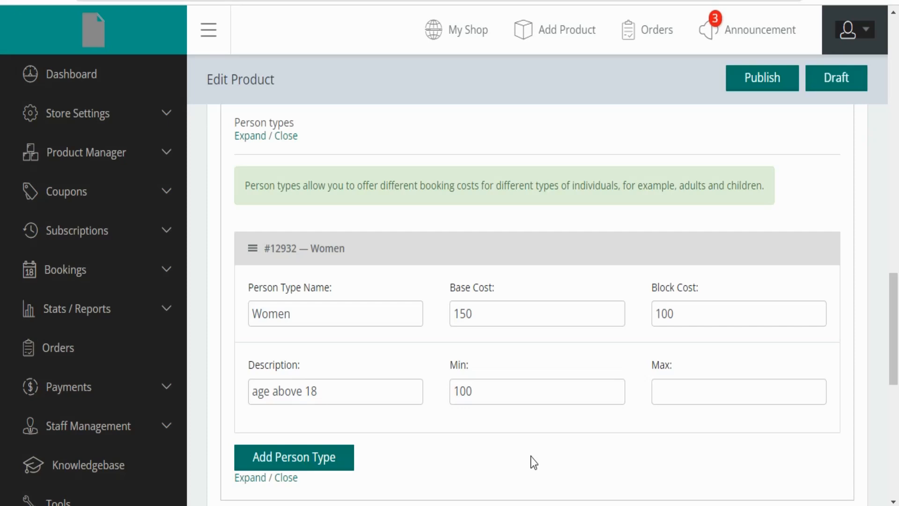
pyautogui.click(683, 392)
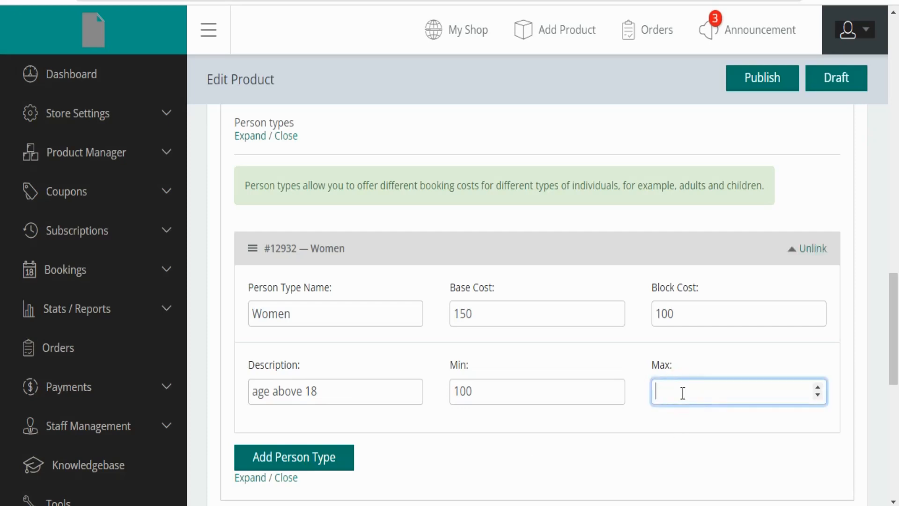
pyautogui.write('250')
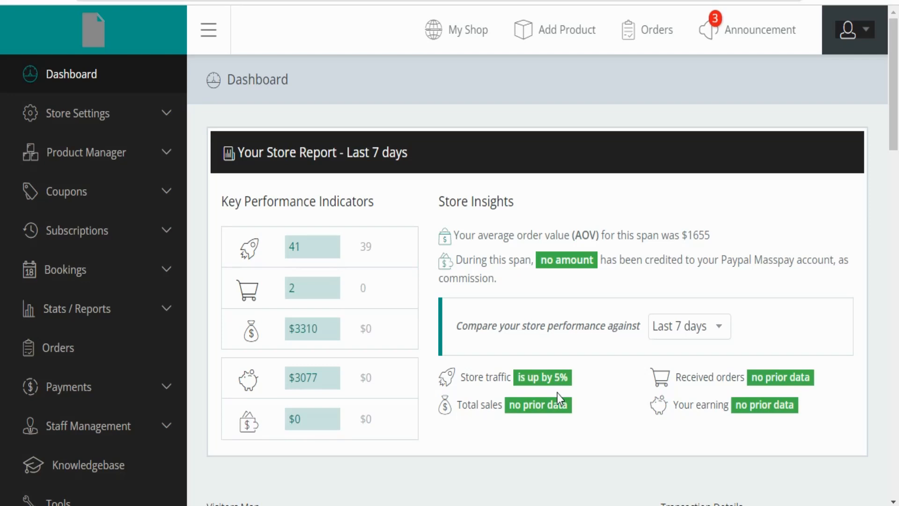
# Start a new booking from the vendor dashboard for the customer, with Hotel Booking as the bookable product
pyautogui.click(159, 275)
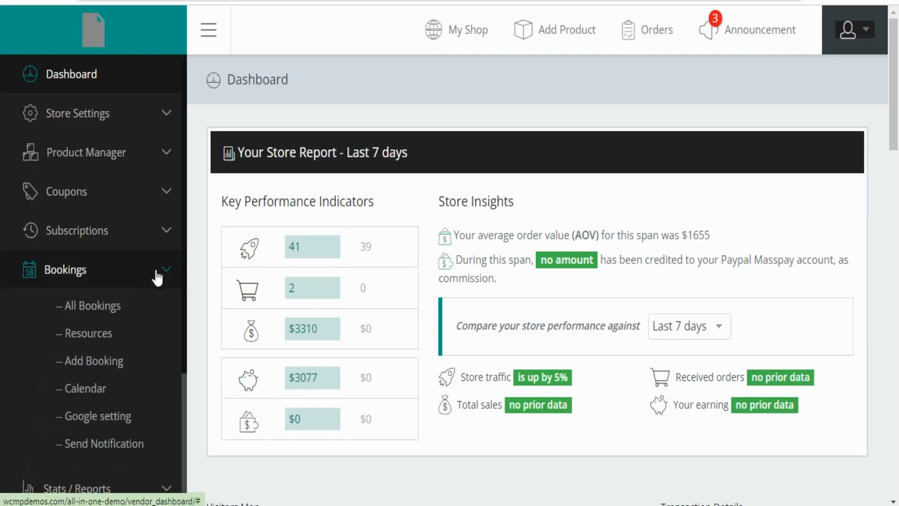
pyautogui.click(94, 369)
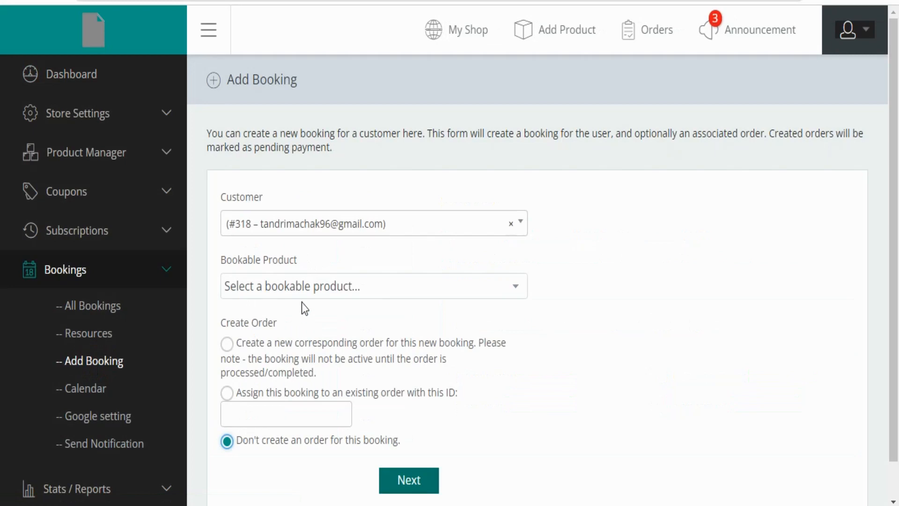
pyautogui.click(317, 287)
pyautogui.click(607, 358)
pyautogui.scroll(-1, 607, 358)
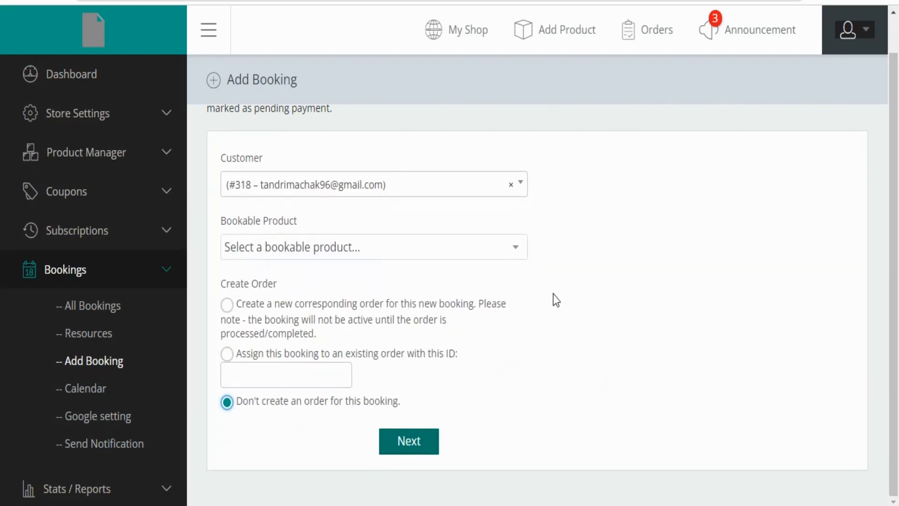
pyautogui.click(275, 246)
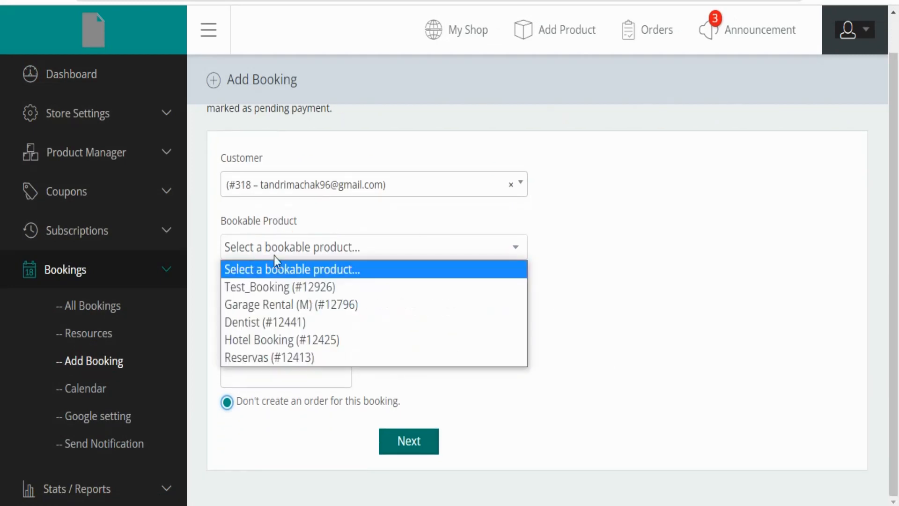
pyautogui.click(263, 341)
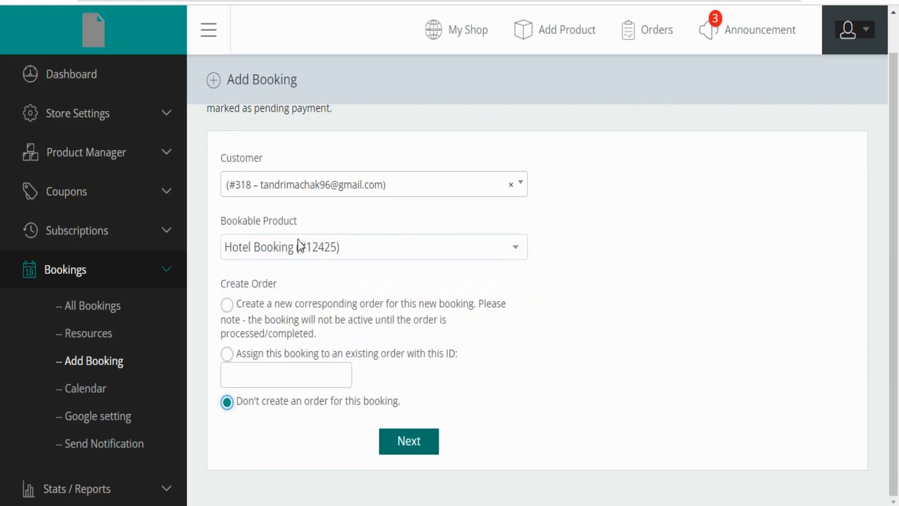
# Continue to the booking data with the option not to create an order for this booking
pyautogui.moveTo(232, 285); pyautogui.dragTo(275, 281)
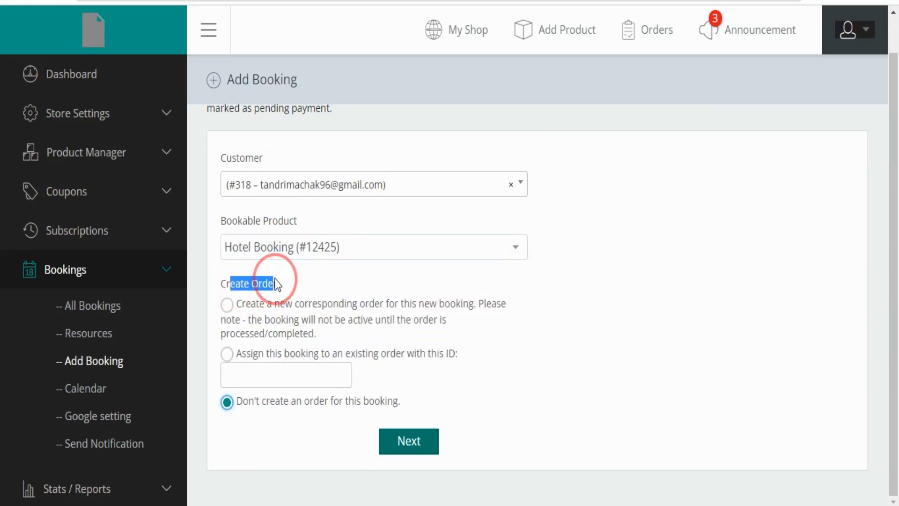
pyautogui.click(312, 278)
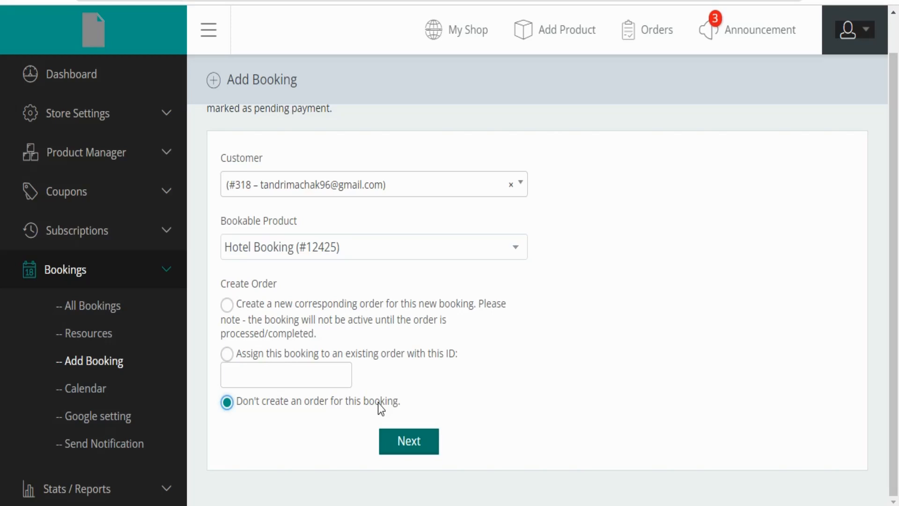
pyautogui.click(405, 450)
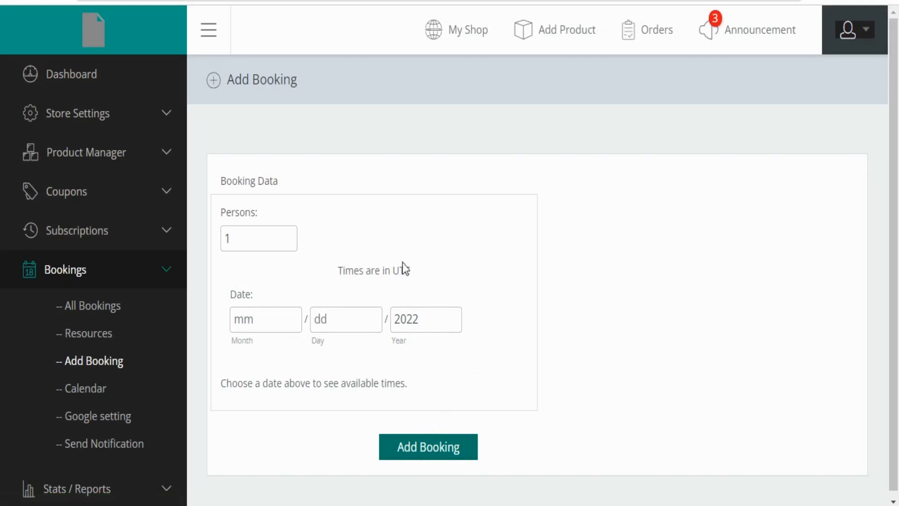
# Add the booking for 1 person on 12/13/2022 and look through its details
pyautogui.click(263, 239)
pyautogui.click(273, 319)
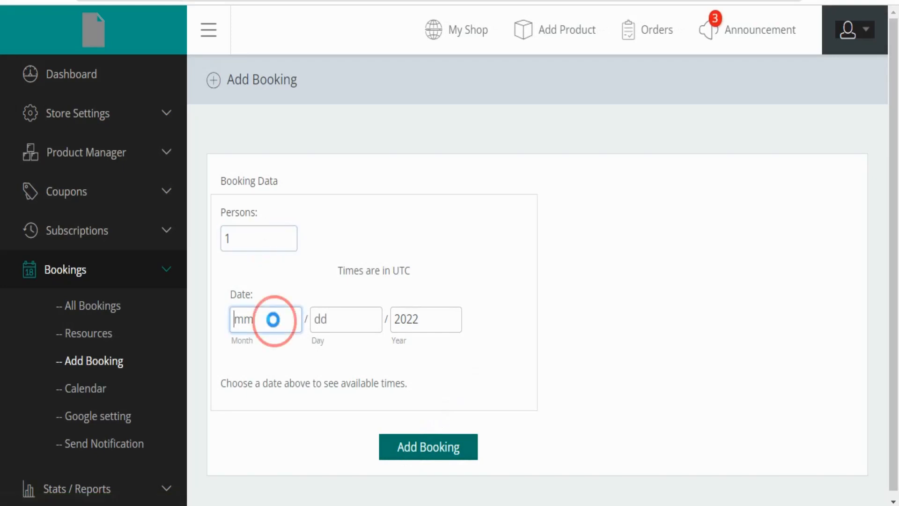
pyautogui.click(291, 414)
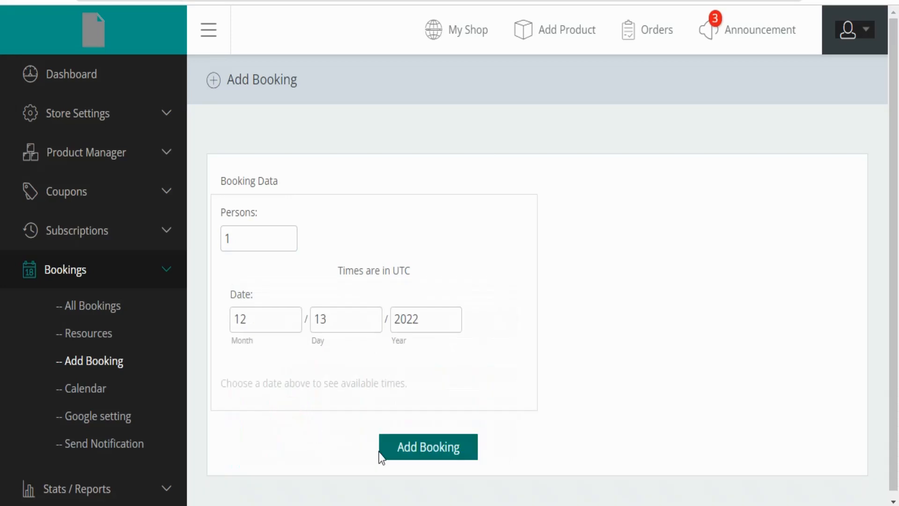
pyautogui.click(381, 454)
pyautogui.scroll(-3, 334, 308)
pyautogui.scroll(3, 335, 308)
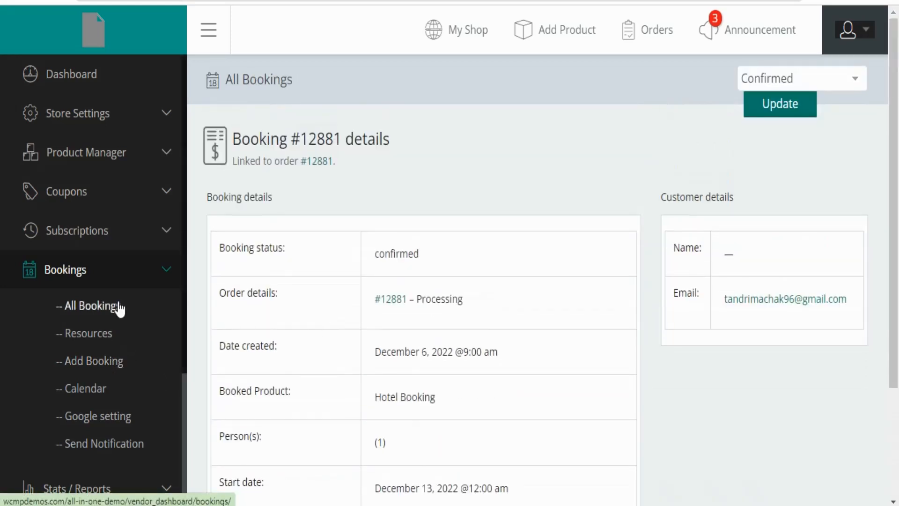
# Open the list of all bookings and examine its bookable product filter and the listed bookings
pyautogui.click(74, 303)
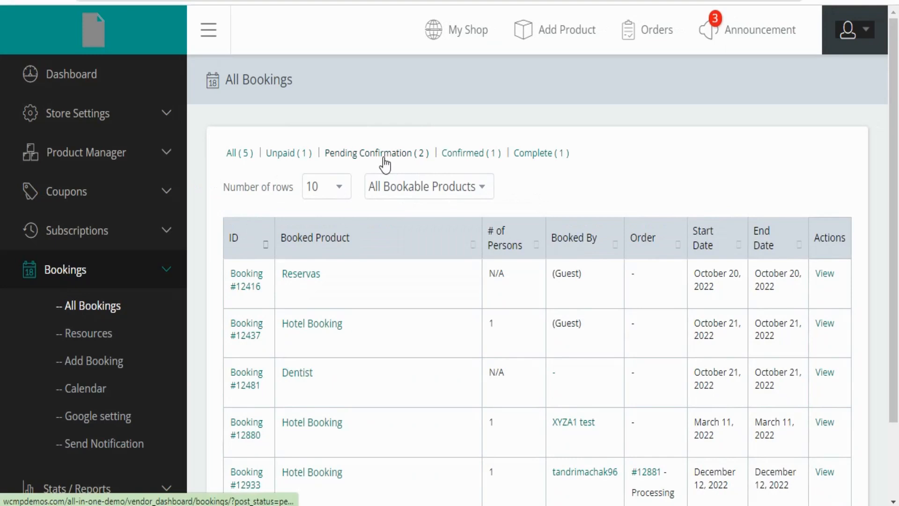
pyautogui.click(465, 182)
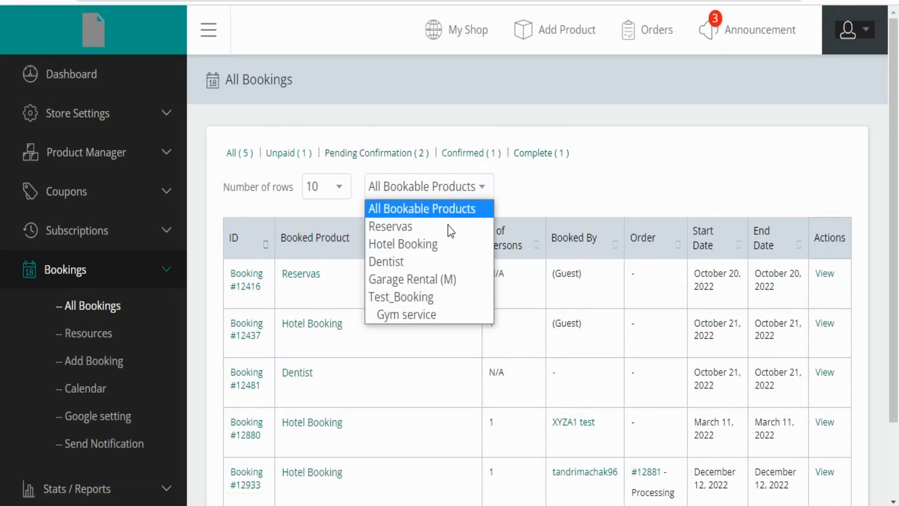
pyautogui.click(558, 170)
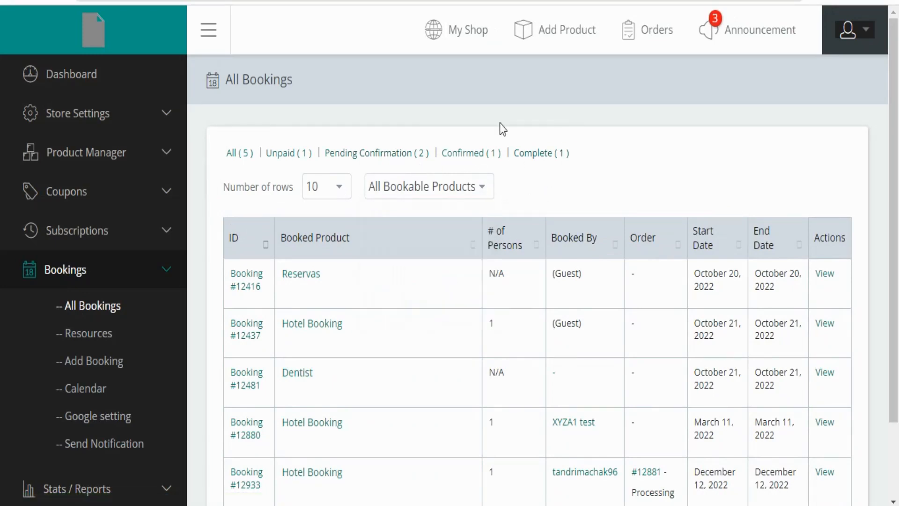
pyautogui.scroll(-2, 378, 358)
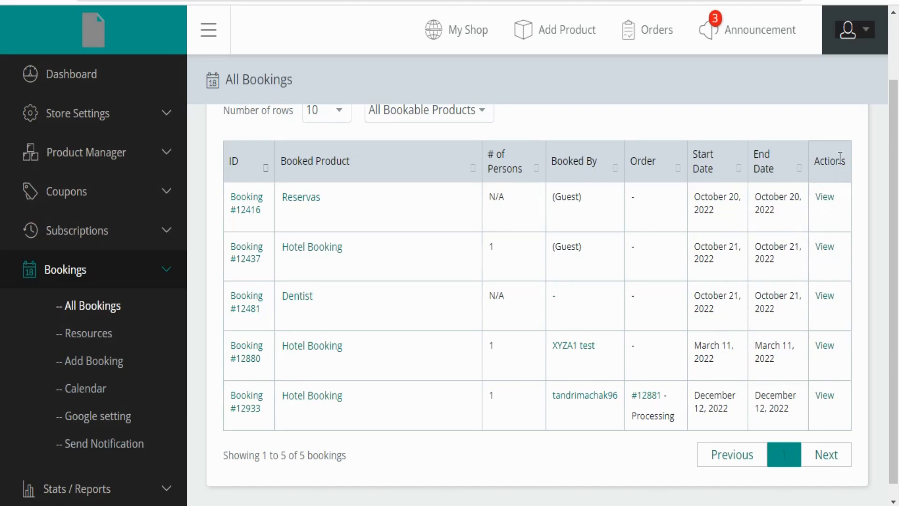
# Open the details of the Reservas booking and examine its booking data, customer details and available booking statuses
pyautogui.click(827, 202)
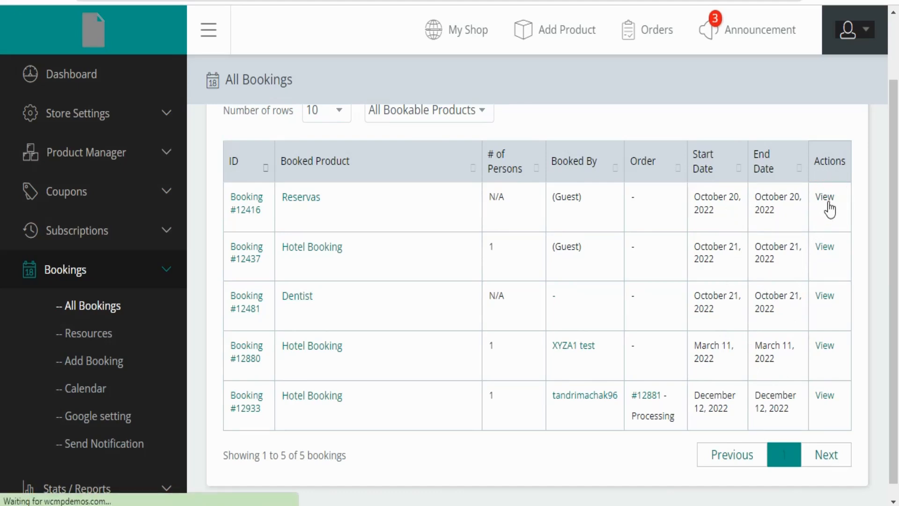
pyautogui.scroll(-1, 588, 239)
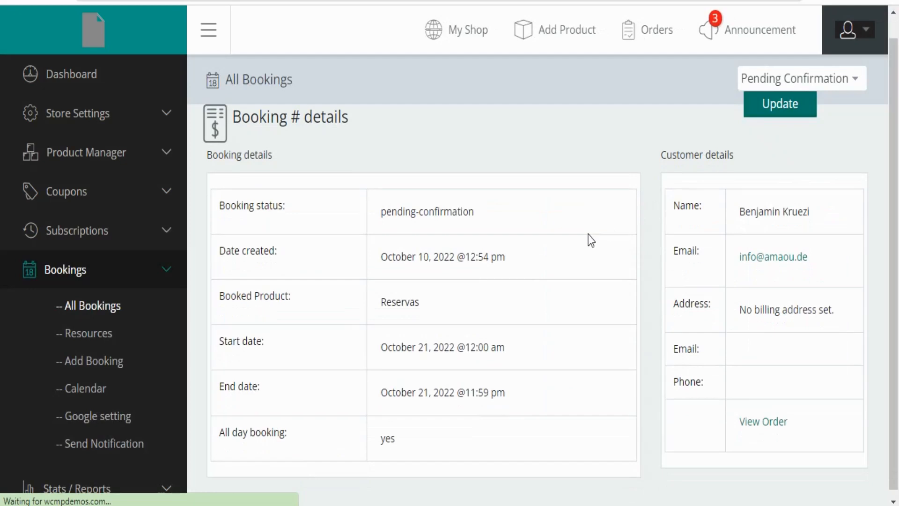
pyautogui.scroll(1, 329, 381)
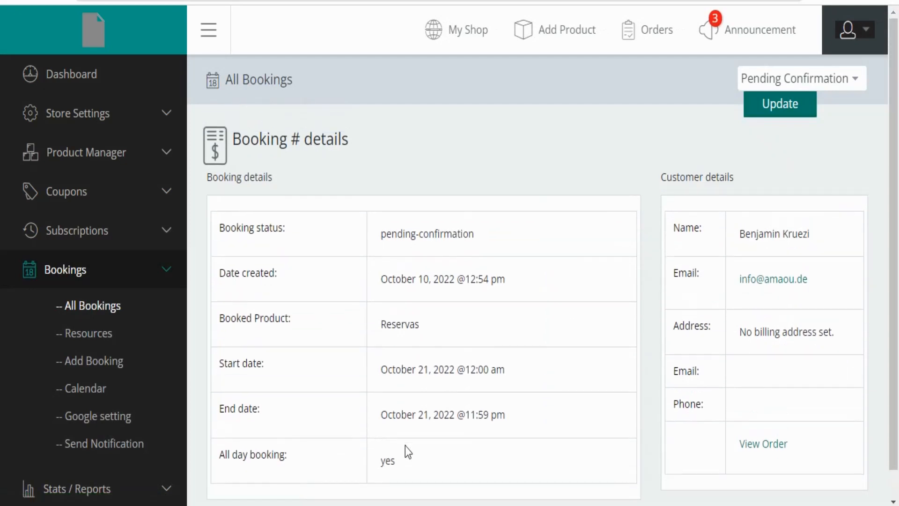
pyautogui.scroll(-1, 378, 271)
pyautogui.scroll(1, 557, 332)
pyautogui.moveTo(260, 134); pyautogui.dragTo(433, 124)
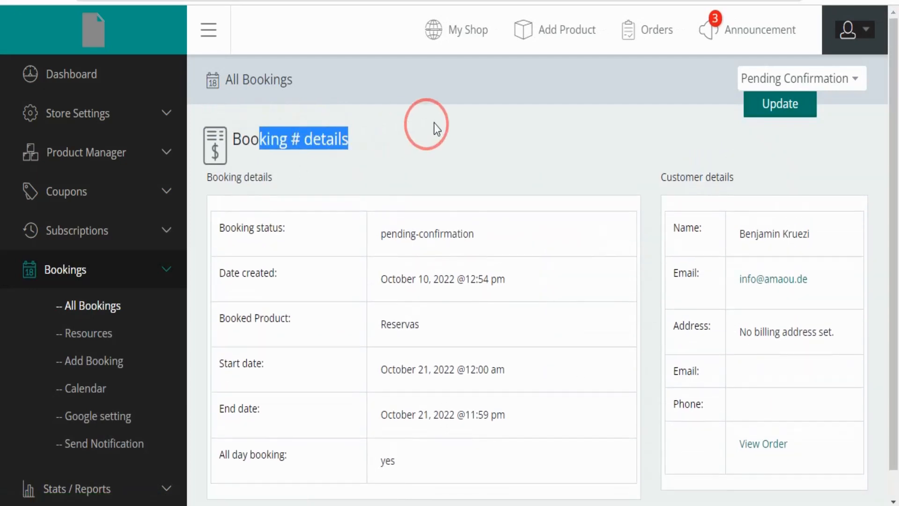
pyautogui.click(491, 127)
pyautogui.scroll(-1, 495, 330)
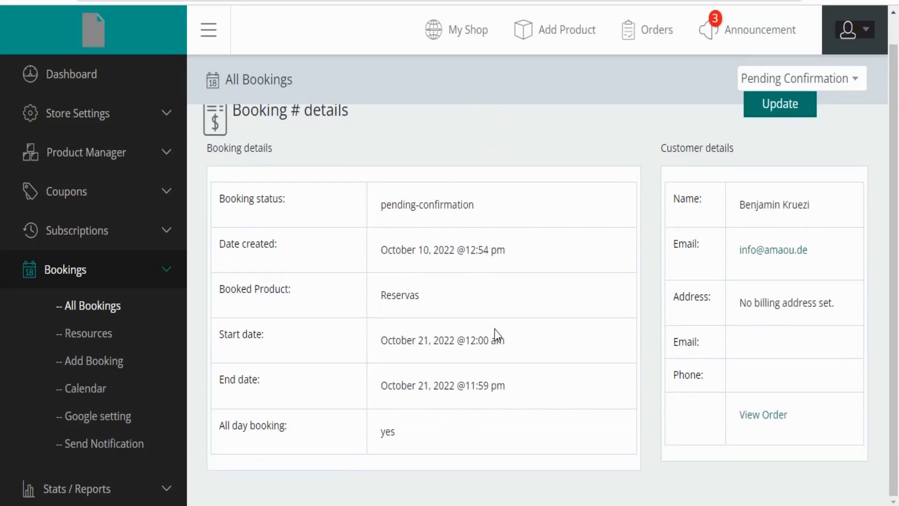
pyautogui.scroll(1, 584, 374)
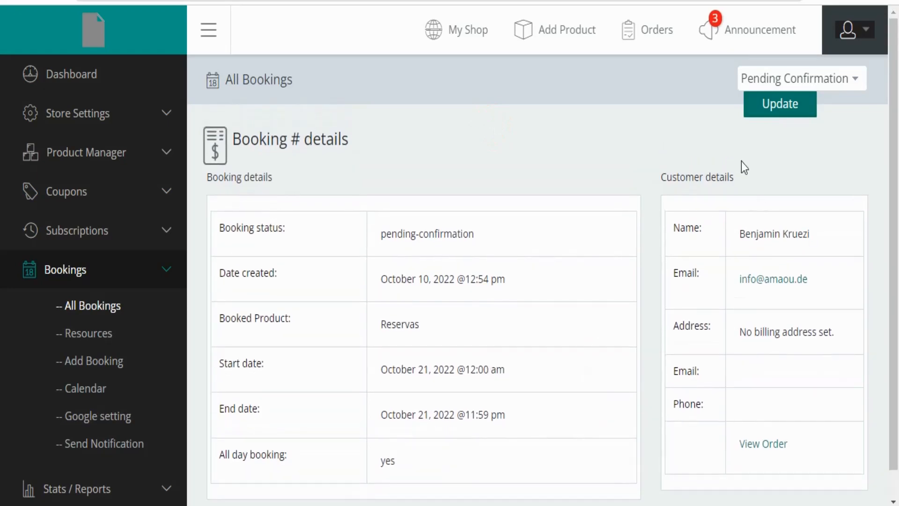
pyautogui.scroll(-1, 707, 314)
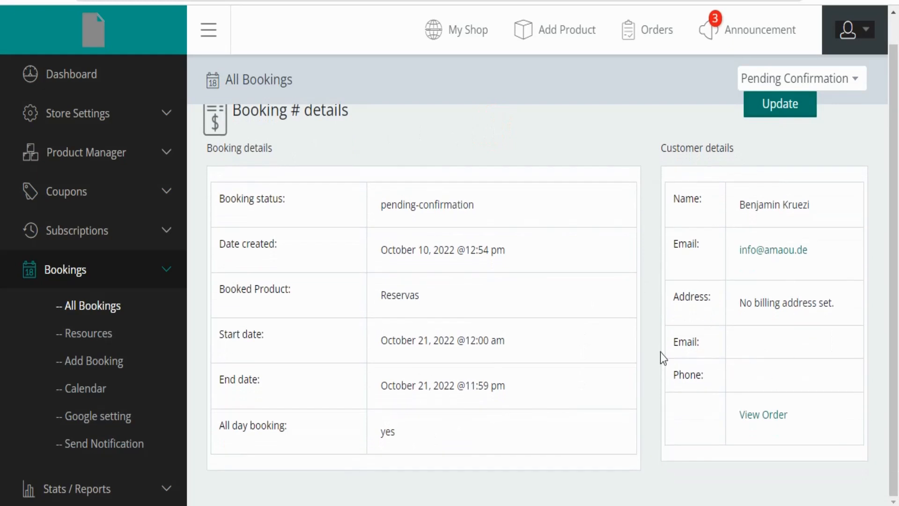
pyautogui.scroll(1, 774, 331)
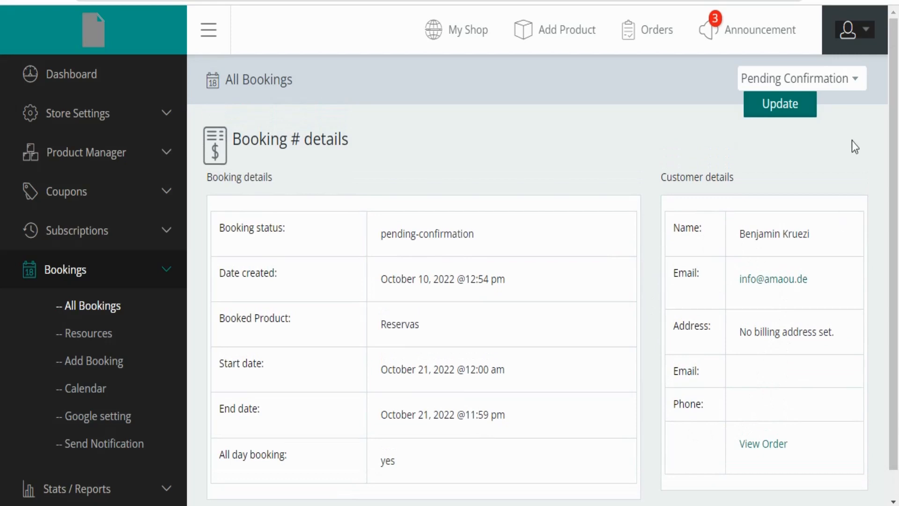
pyautogui.click(855, 75)
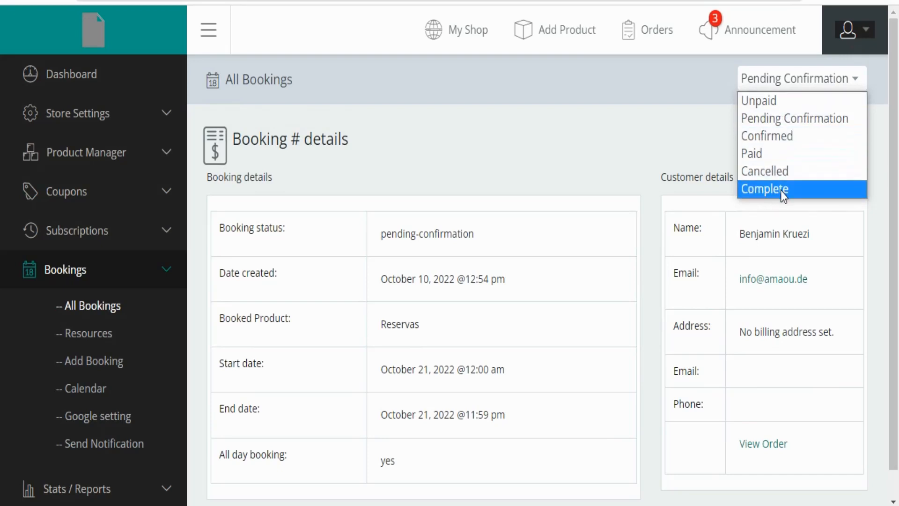
pyautogui.press('Escape')
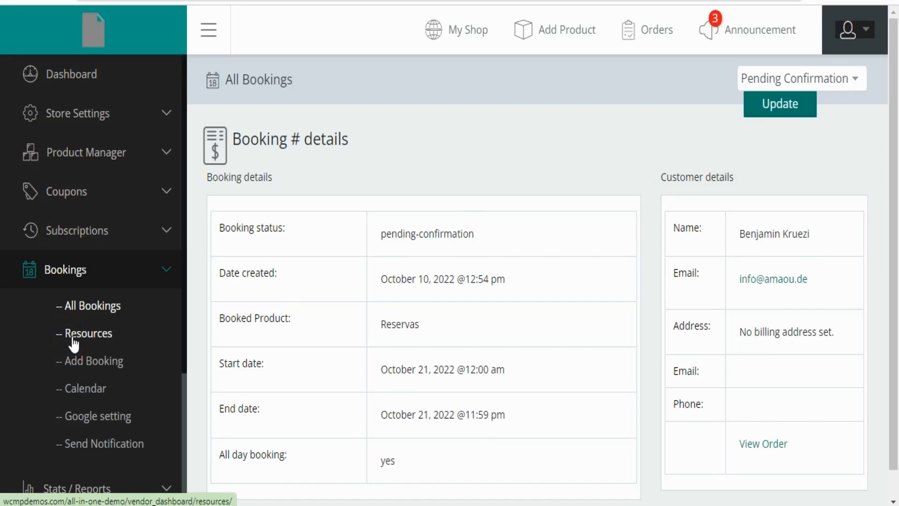
# Open the list of booking resources and look through the listed resources
pyautogui.click(74, 341)
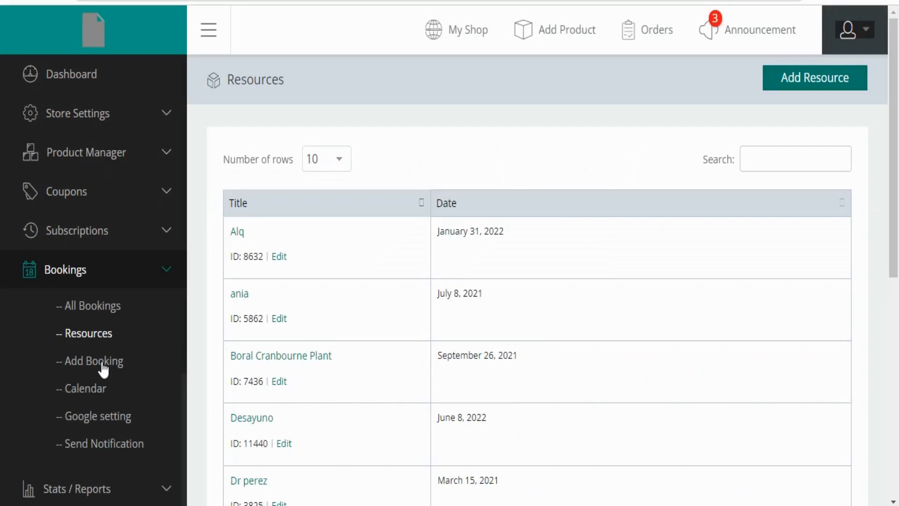
pyautogui.scroll(-8, 257, 285)
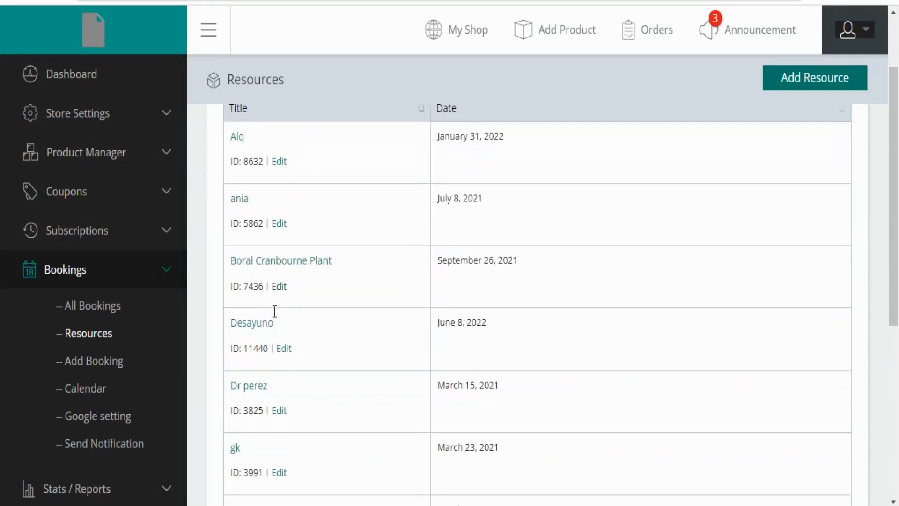
pyautogui.scroll(6, 283, 333)
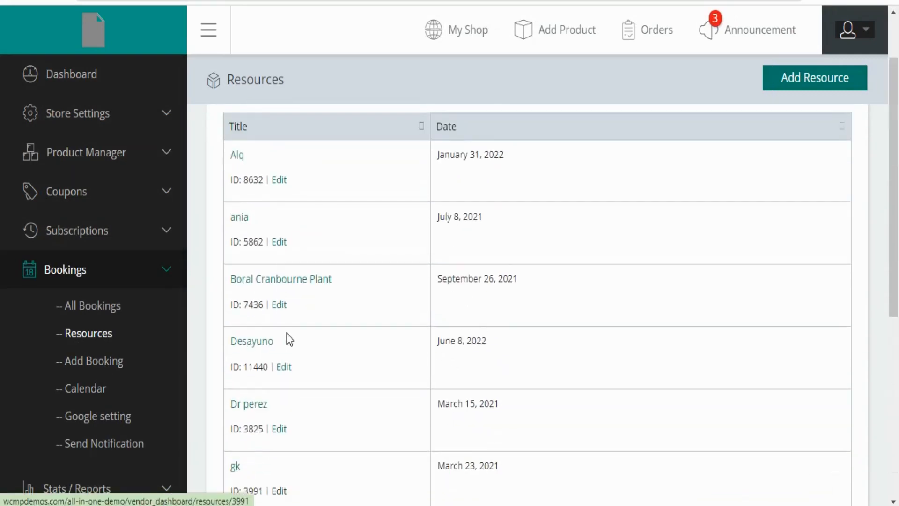
# Open the bookings calendar for December 2022 and examine the Hotel Booking entry on the 13th
pyautogui.click(77, 393)
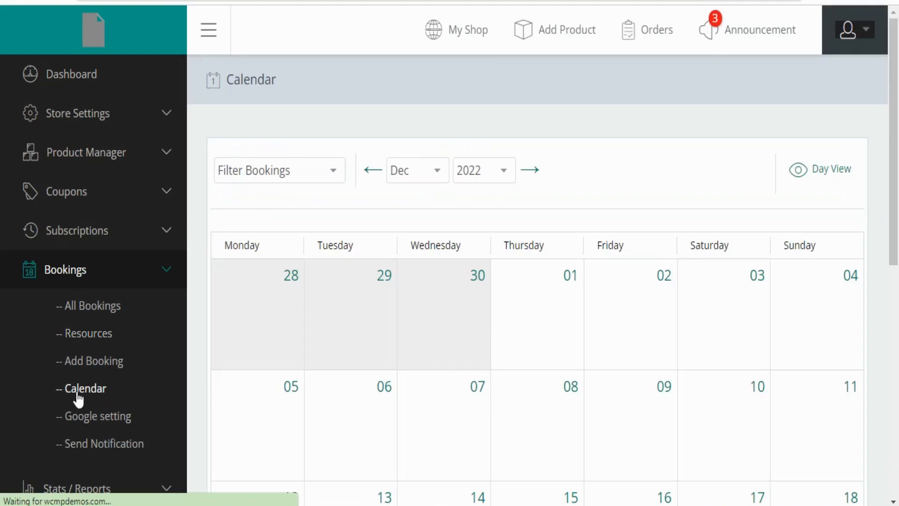
pyautogui.scroll(-8, 530, 302)
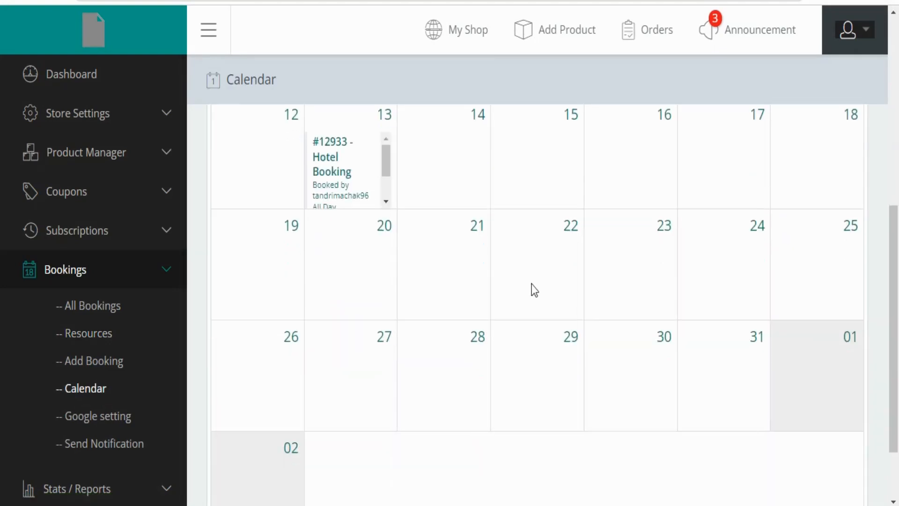
pyautogui.scroll(8, 533, 288)
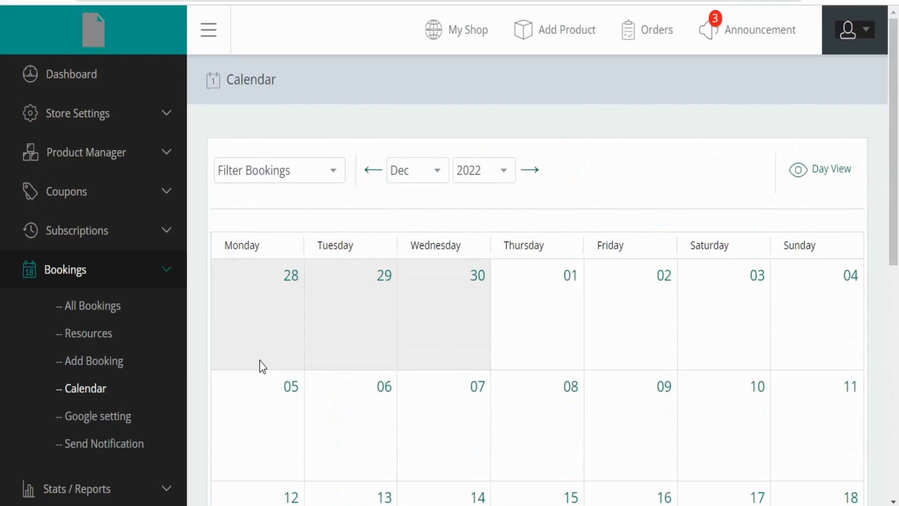
pyautogui.scroll(-3, 319, 333)
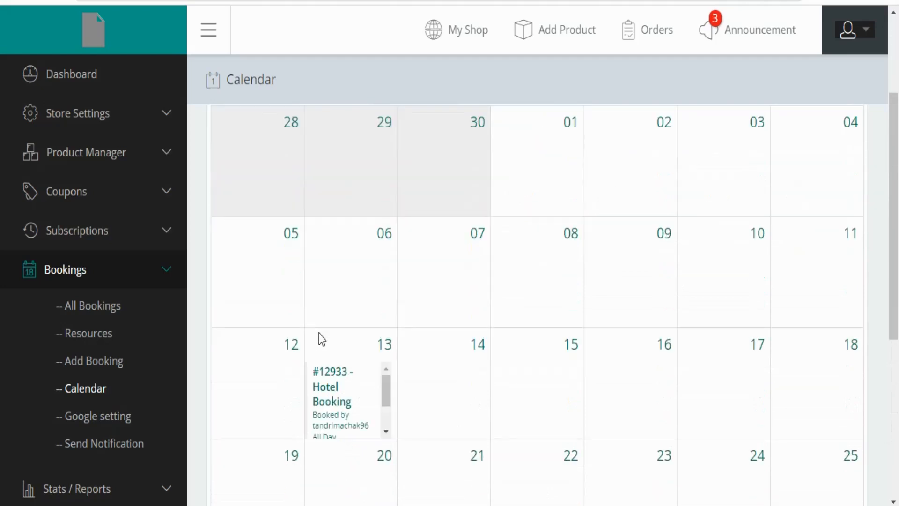
pyautogui.scroll(-2, 319, 337)
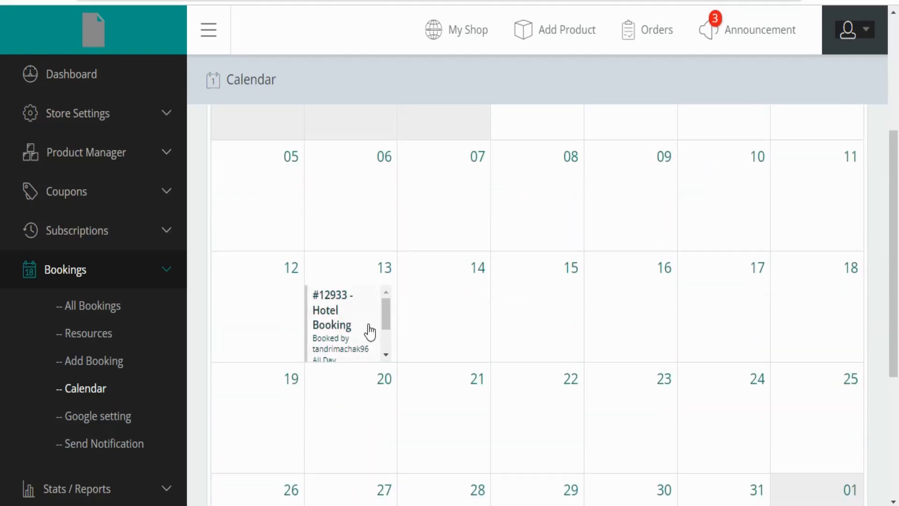
pyautogui.scroll(-2, 373, 332)
pyautogui.scroll(-2, 492, 297)
pyautogui.scroll(4, 494, 294)
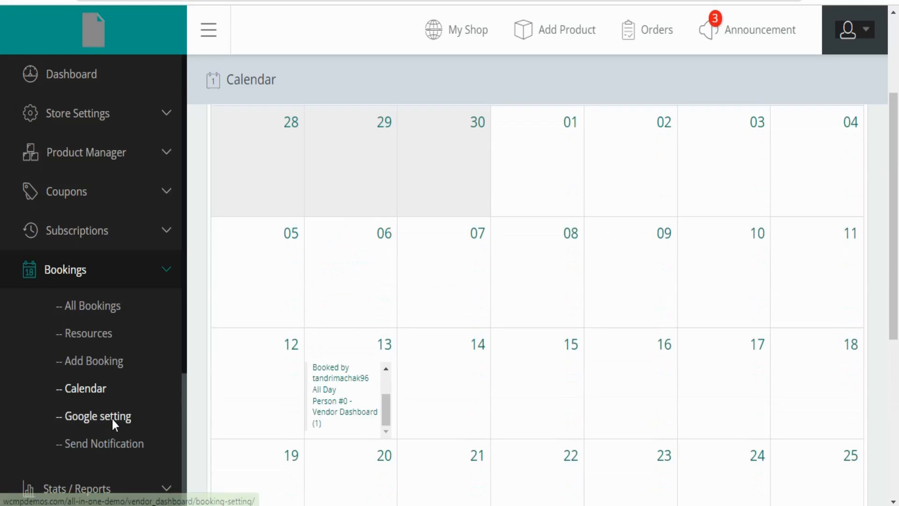
# Open the Google settings for bookings and examine the Client ID and Client Secret fields for connecting Google Calendar
pyautogui.click(114, 421)
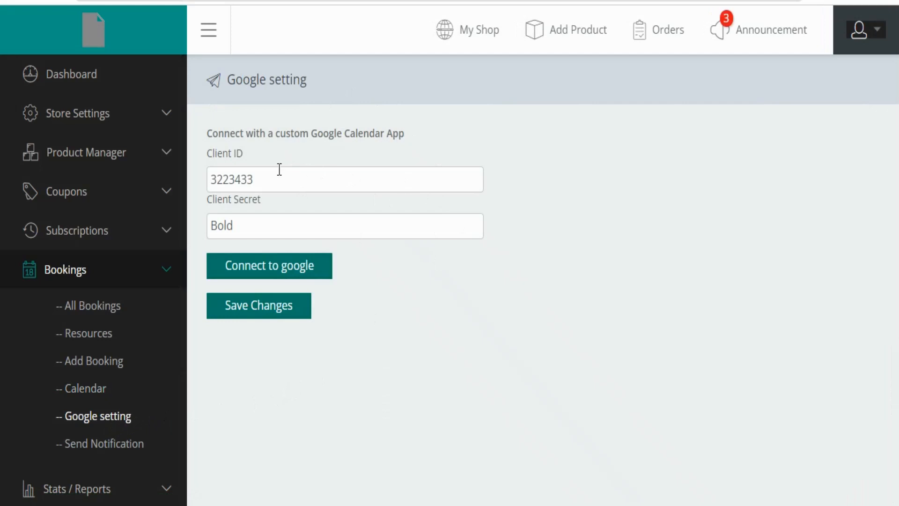
pyautogui.moveTo(259, 157); pyautogui.dragTo(210, 156)
pyautogui.moveTo(270, 201); pyautogui.dragTo(210, 197)
# Start a booking notification for the product Test_Booking with the subject "Pre Booking Mail"
pyautogui.click(79, 449)
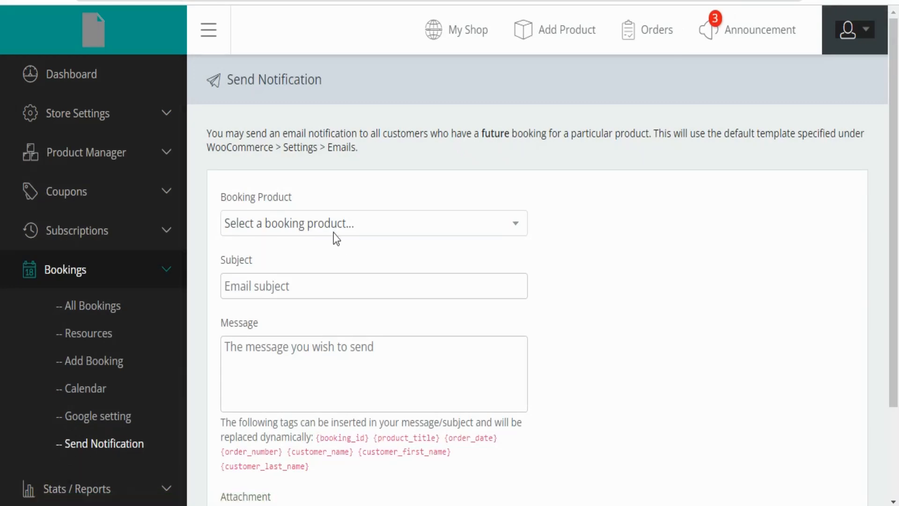
pyautogui.scroll(-3, 302, 365)
pyautogui.scroll(3, 303, 371)
pyautogui.click(356, 223)
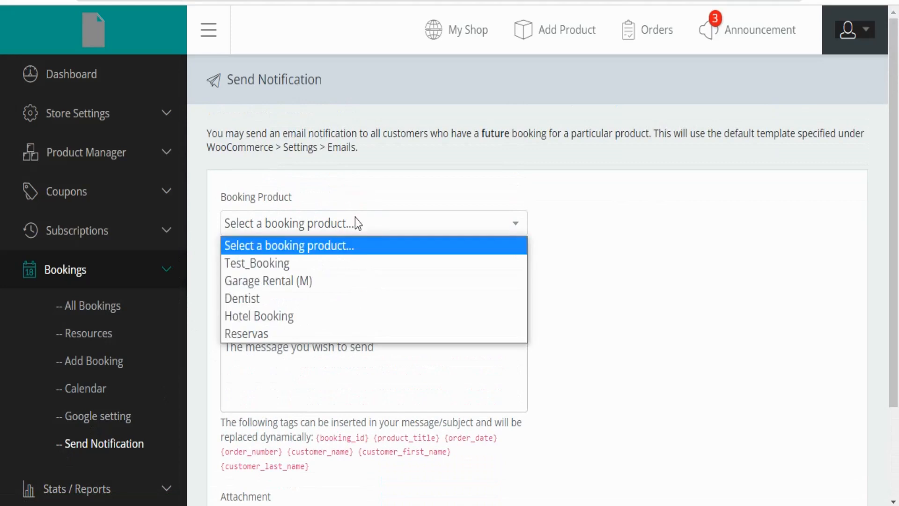
pyautogui.click(308, 261)
pyautogui.click(290, 289)
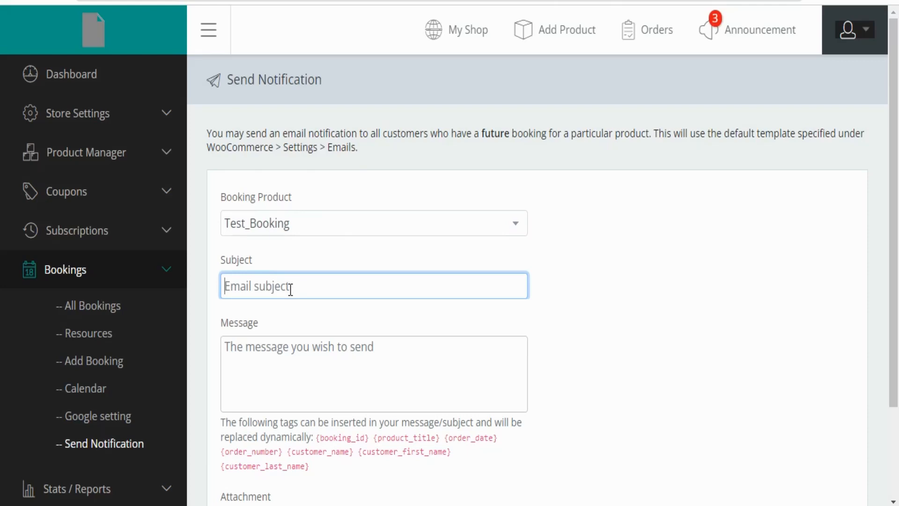
pyautogui.write('Pre Bo')
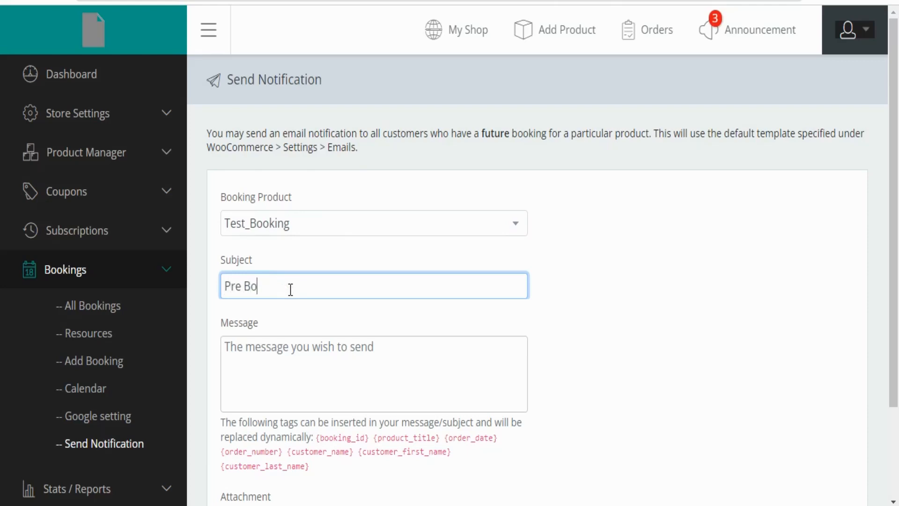
pyautogui.write('oking Mail')
# Enter the message "Thank you for booking your service,", attach the .ics file and send the notification
pyautogui.click(244, 349)
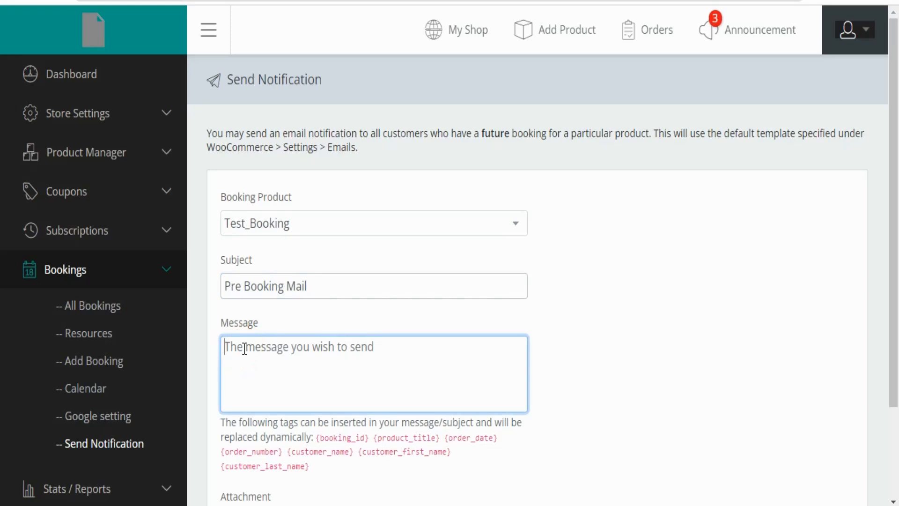
pyautogui.write('The or')
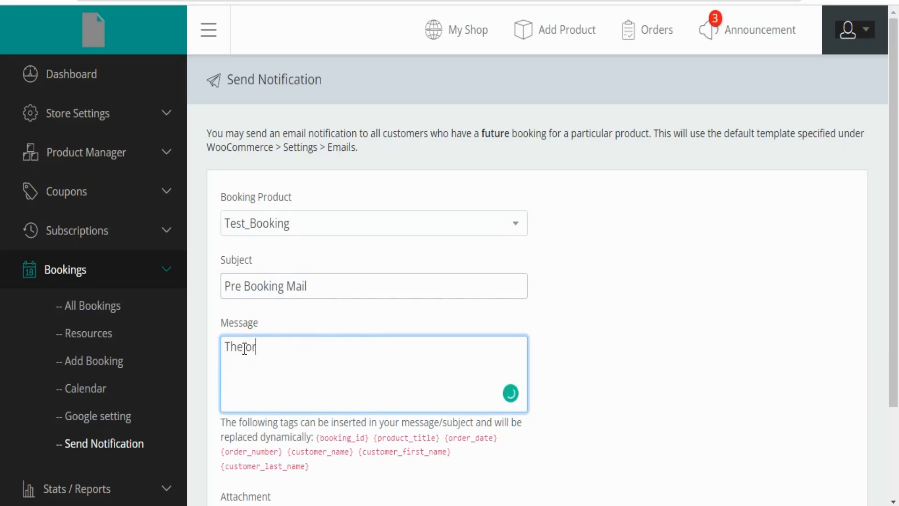
pyautogui.scroll(-2, 253, 357)
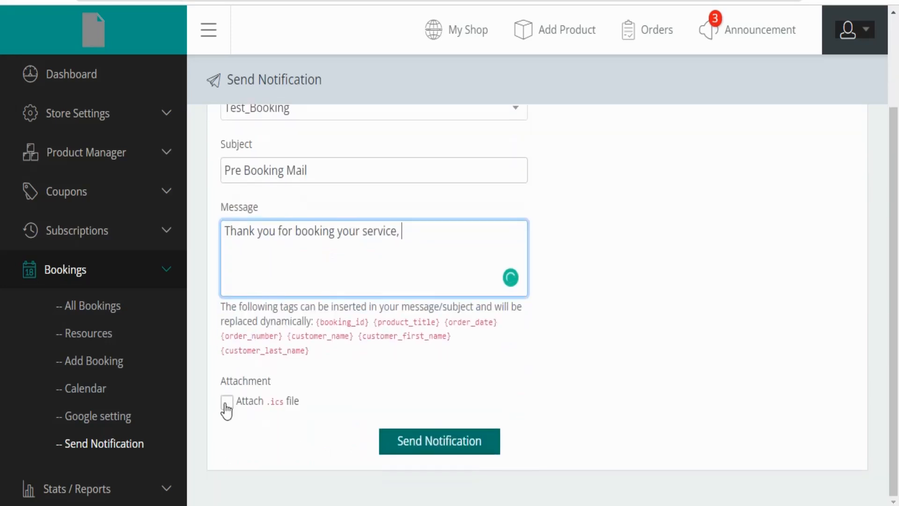
pyautogui.click(227, 405)
pyautogui.scroll(3, 372, 310)
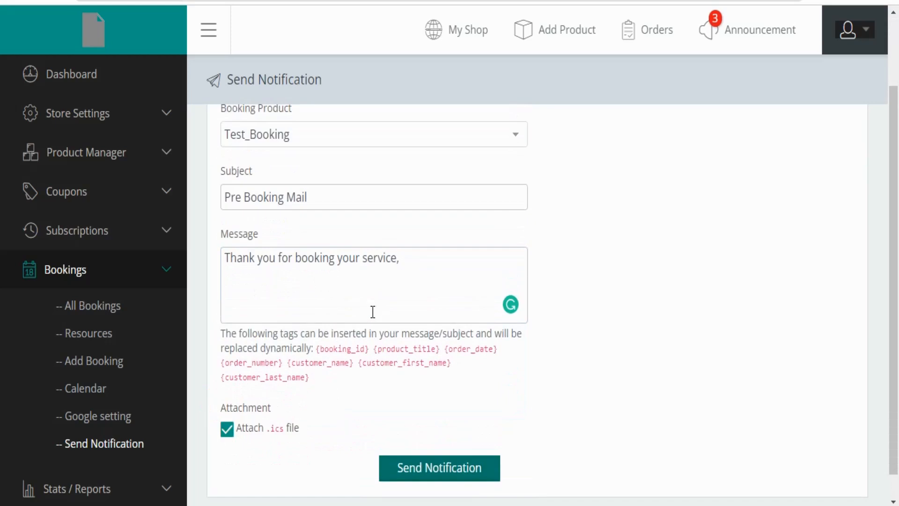
pyautogui.scroll(-3, 371, 311)
pyautogui.click(423, 440)
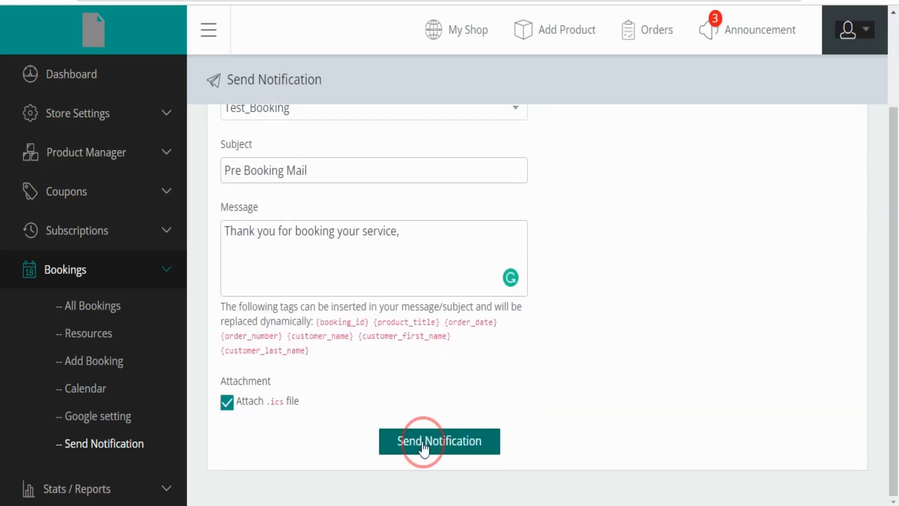